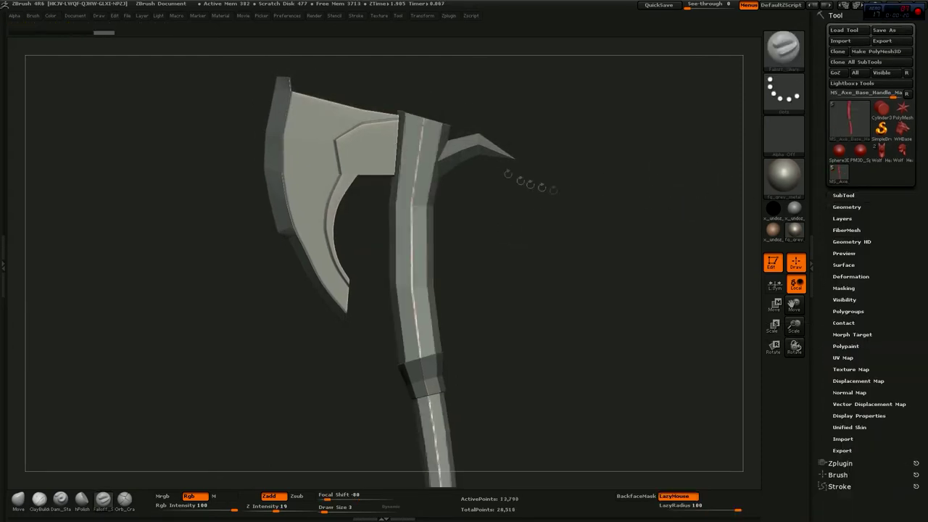
Select the TrimDynamic brush (Zsub, Z Intensity 43) for trimming the handle
click(450, 15)
click(422, 15)
key(b)
click(464, 258)
key(b)
key(t)
key(d)
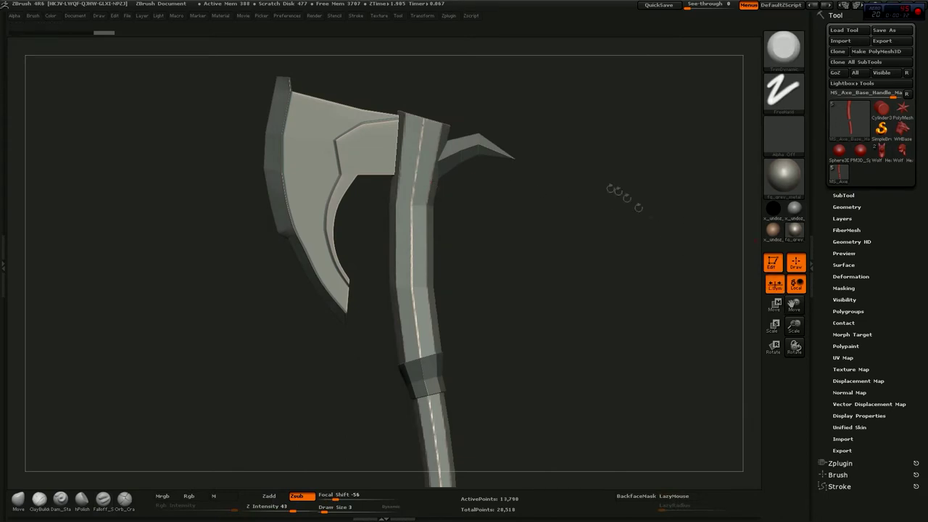
Trim the axe handle shaft flatter with strokes along its length
drag(442, 145, 417, 304)
alt+drag(507, 326, 507, 217)
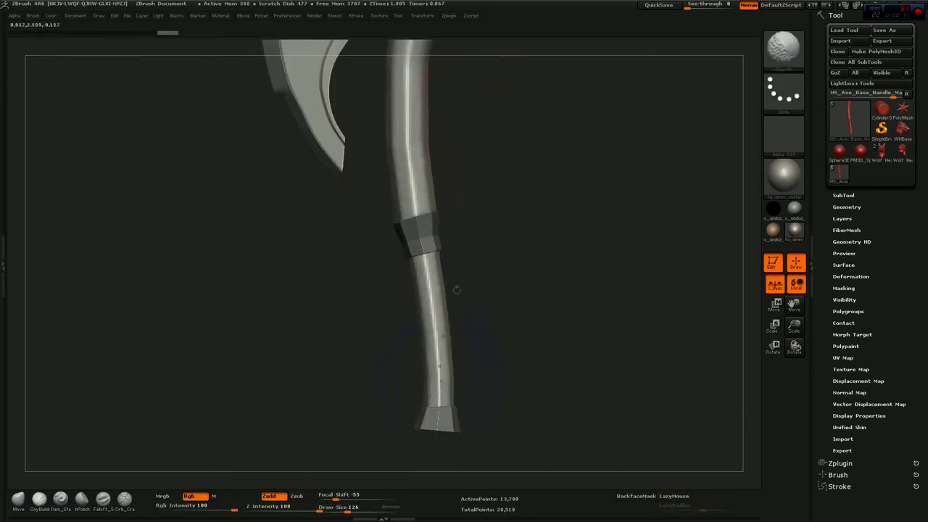
mouse_move(428, 218)
mouse_down()
mouse_move(418, 264)
mouse_move(415, 137)
mouse_up()
drag(579, 326, 551, 326)
Lower Draw Size to 37 and roughen the handle with fine lengthwise strokes
key(s)
mouse_move(456, 299)
mouse_down()
mouse_move(435, 300)
mouse_move(404, 165)
mouse_up()
drag(402, 246, 399, 156)
drag(551, 290, 572, 290)
drag(428, 218, 435, 101)
alt+drag(566, 435, 551, 250)
drag(384, 331, 408, 326)
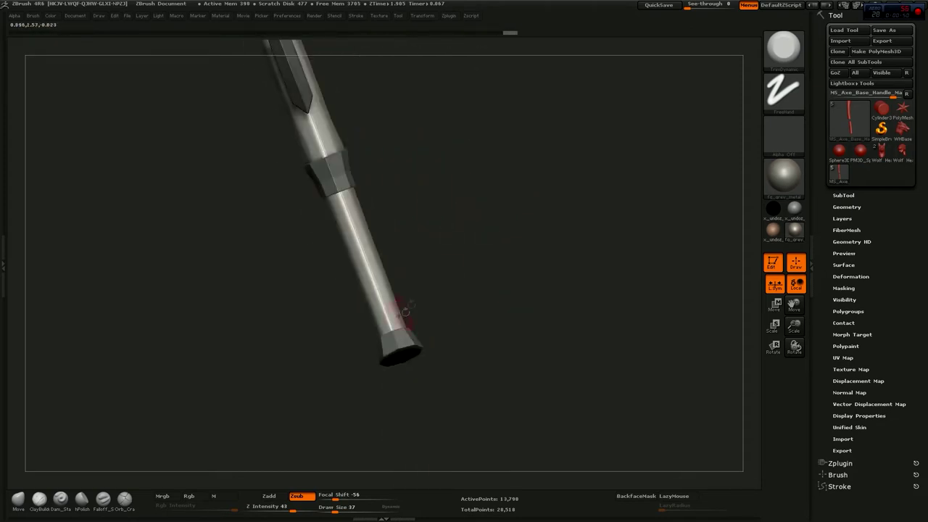
mouse_move(421, 218)
mouse_down()
mouse_move(377, 276)
mouse_move(414, 203)
mouse_move(331, 292)
mouse_move(362, 195)
mouse_up()
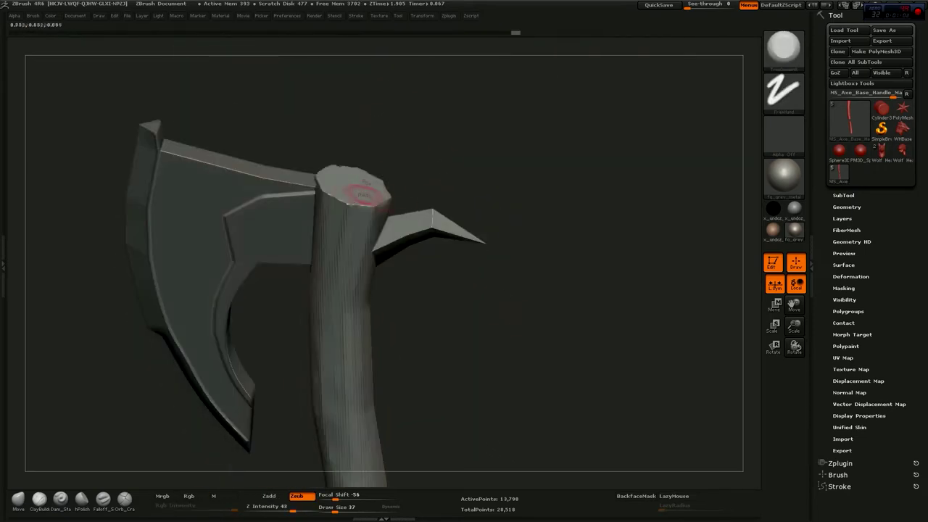
drag(379, 141, 392, 176)
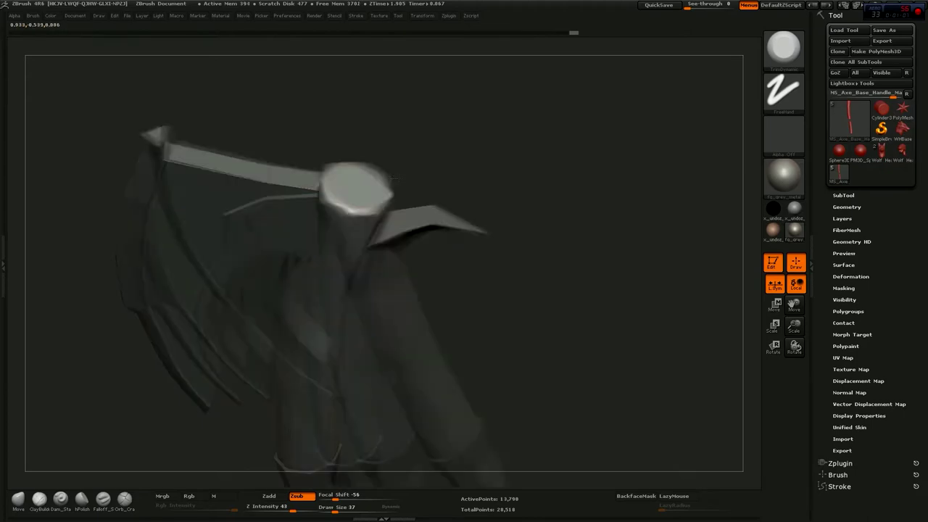
drag(377, 143, 371, 196)
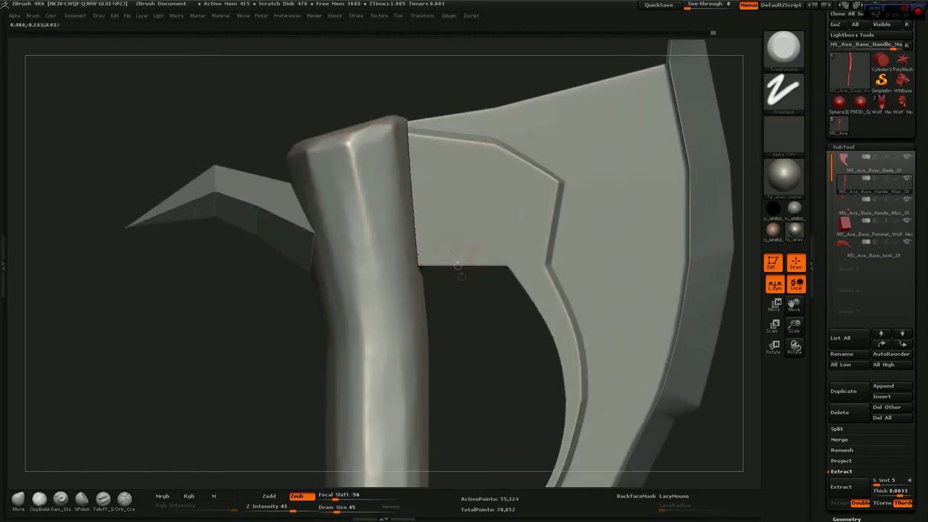
Select ClayBuildup (Zadd, LazyMouse on) for the handle's wrap bands and crossed straps
key(b)
key(c)
key(b)
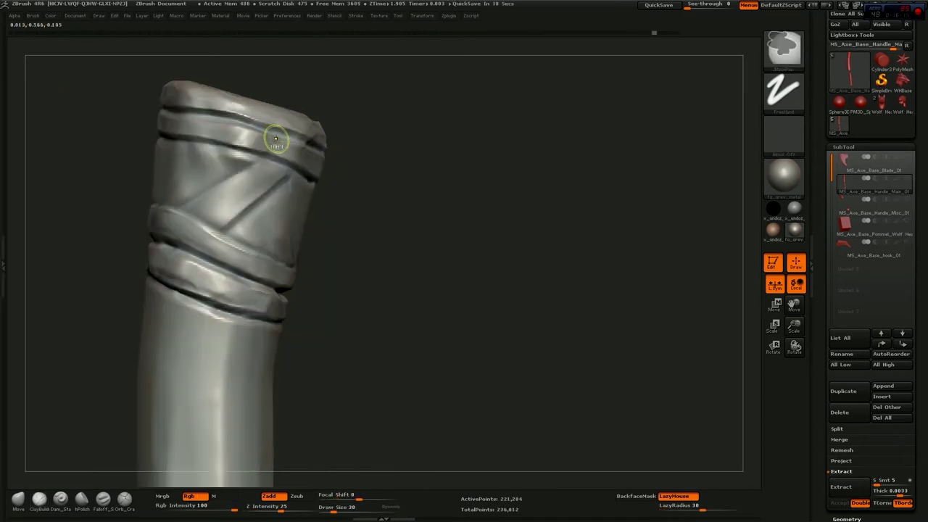
Carve Dam_Standard grooves along the crossed strap edges at the handle top
drag(205, 218, 206, 215)
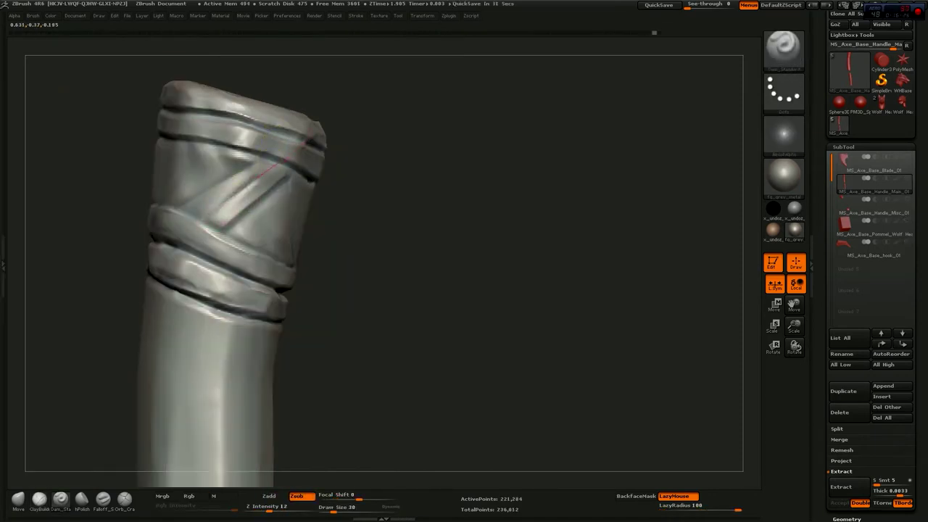
drag(186, 208, 224, 186)
drag(211, 150, 251, 215)
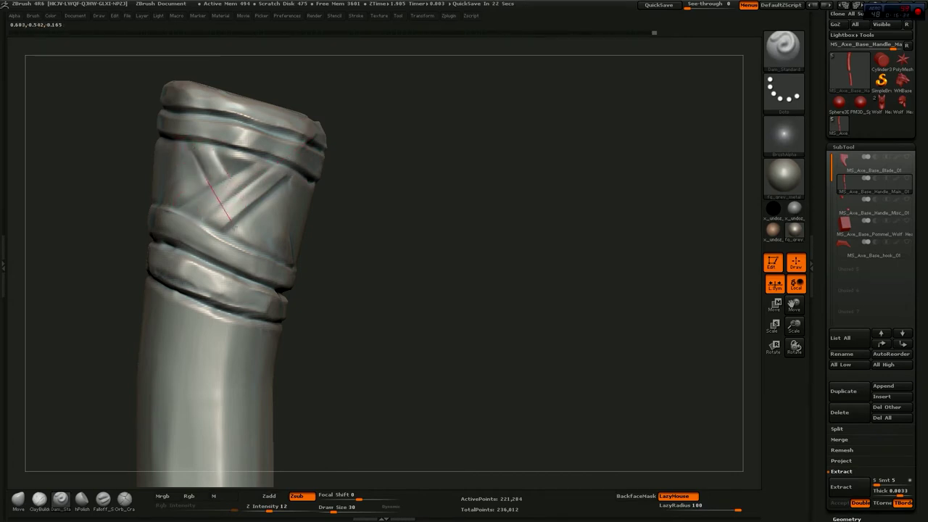
drag(167, 151, 209, 231)
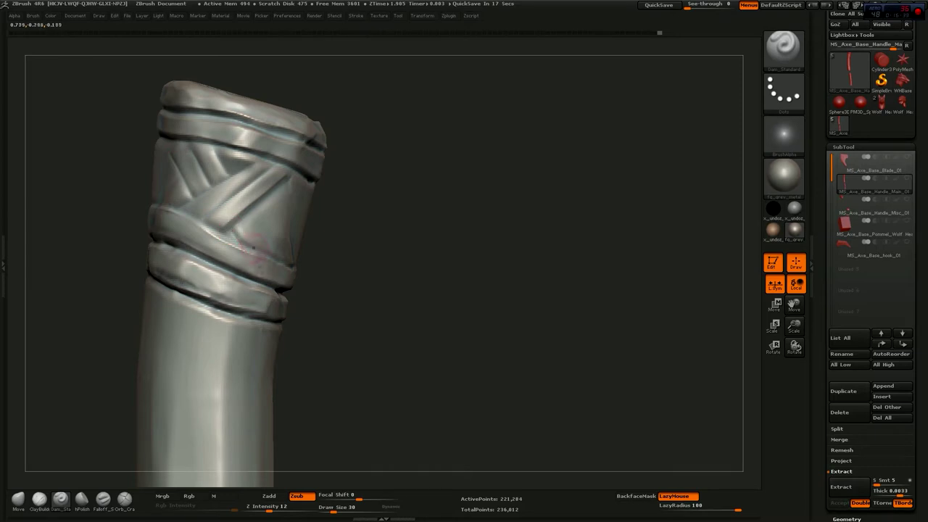
drag(242, 212, 202, 177)
drag(362, 217, 251, 213)
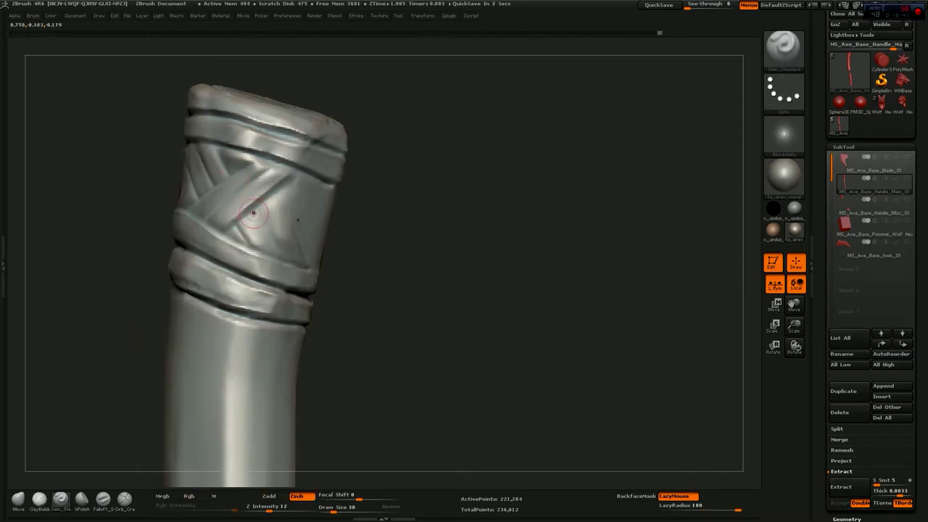
drag(343, 259, 222, 147)
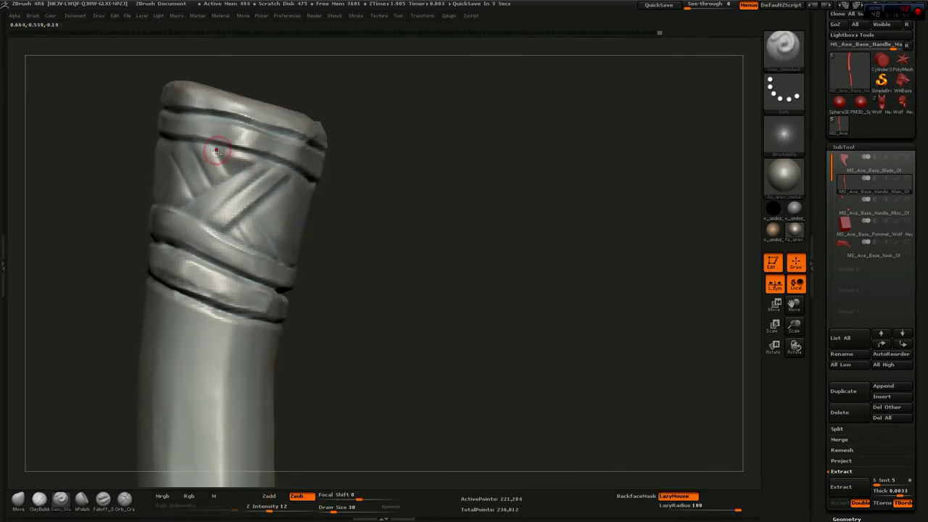
Carve diagonal grooves across the bands and lower strap edge, Shift-smoothing the carved areas
drag(324, 143, 207, 216)
drag(282, 169, 322, 130)
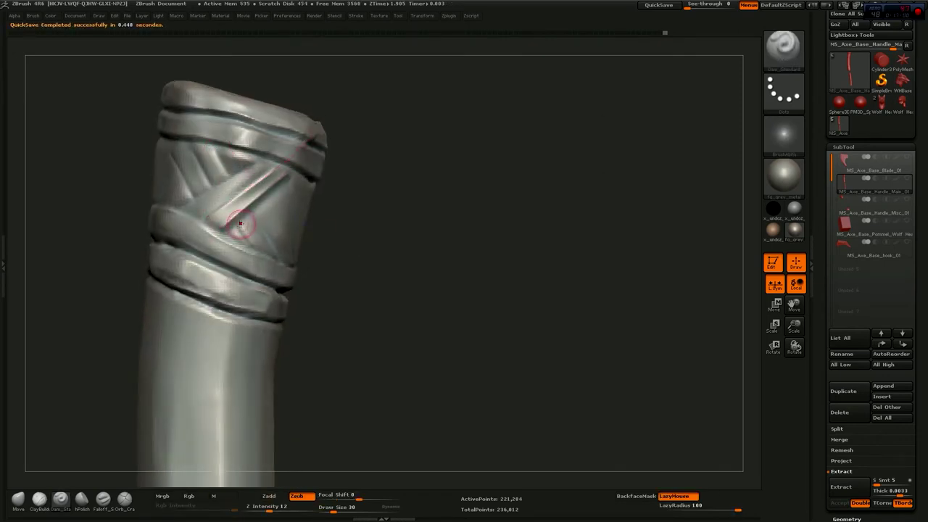
shift+drag(230, 214, 233, 221)
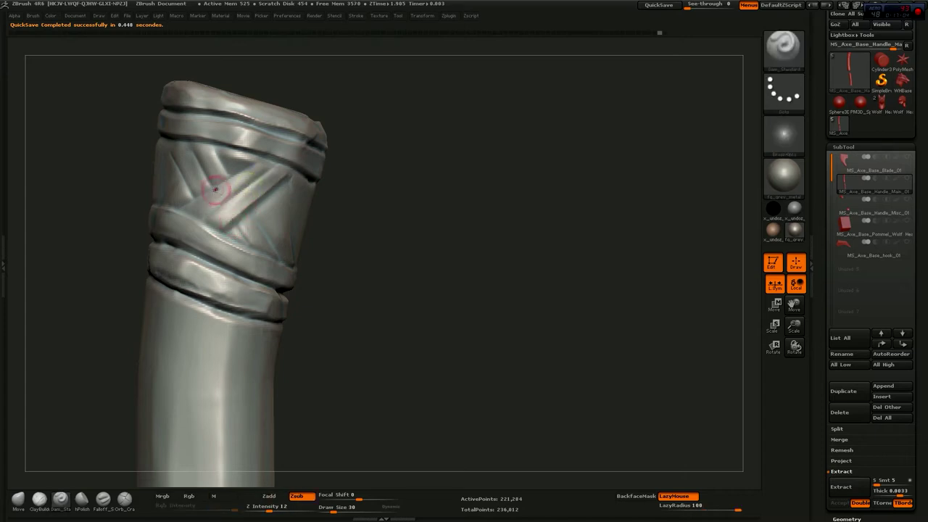
drag(232, 219, 245, 237)
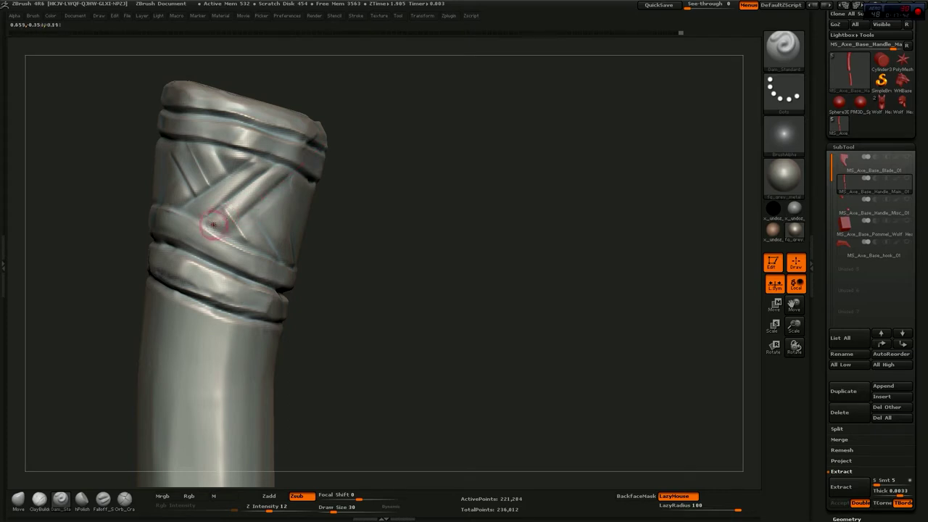
scroll(206, 219, up, 3)
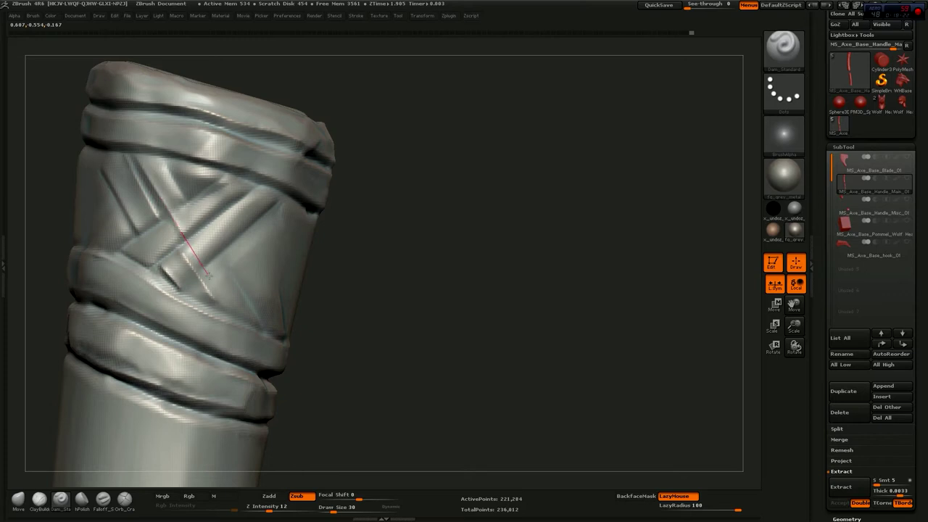
alt+drag(176, 196, 187, 208)
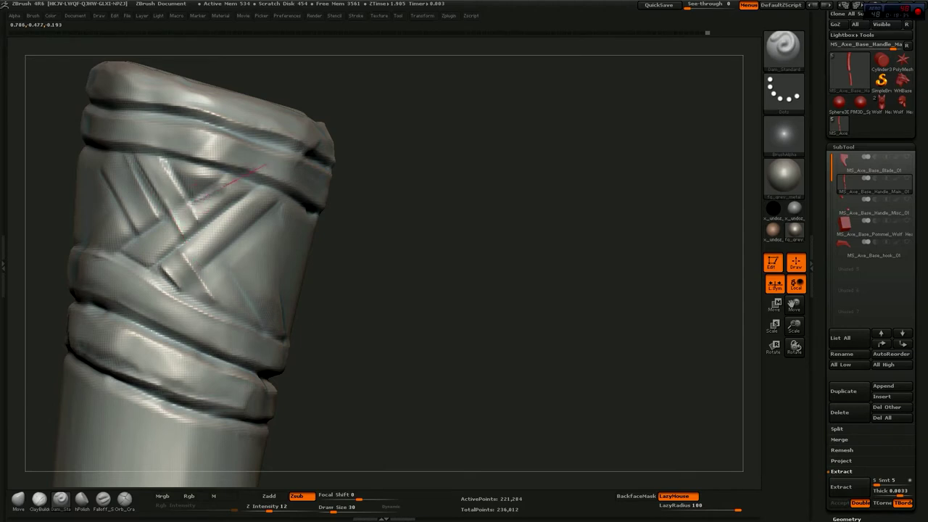
key(shift)
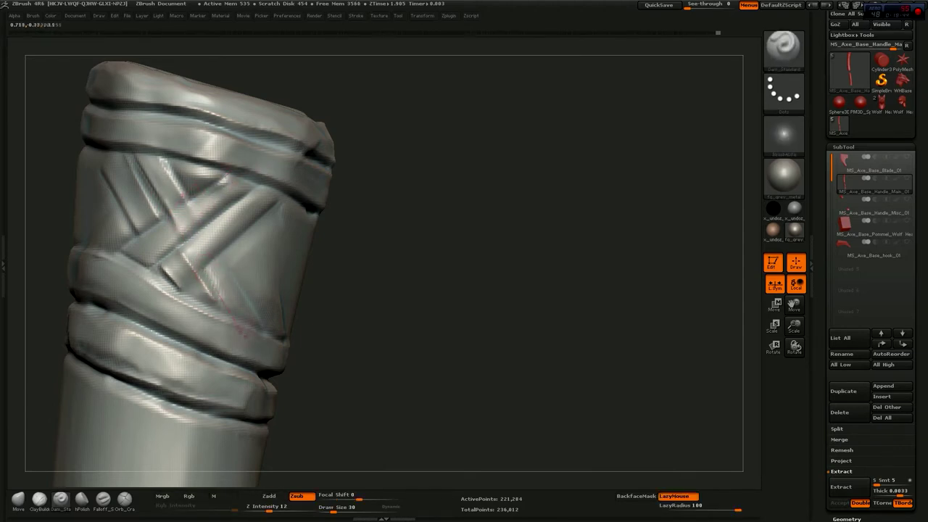
mouse_move(303, 364)
mouse_down()
mouse_move(223, 251)
mouse_move(237, 287)
mouse_up()
Pick ClayBuildup, Shift-smooth, and try the Falloff_Shape brush on the wrap
key(b)
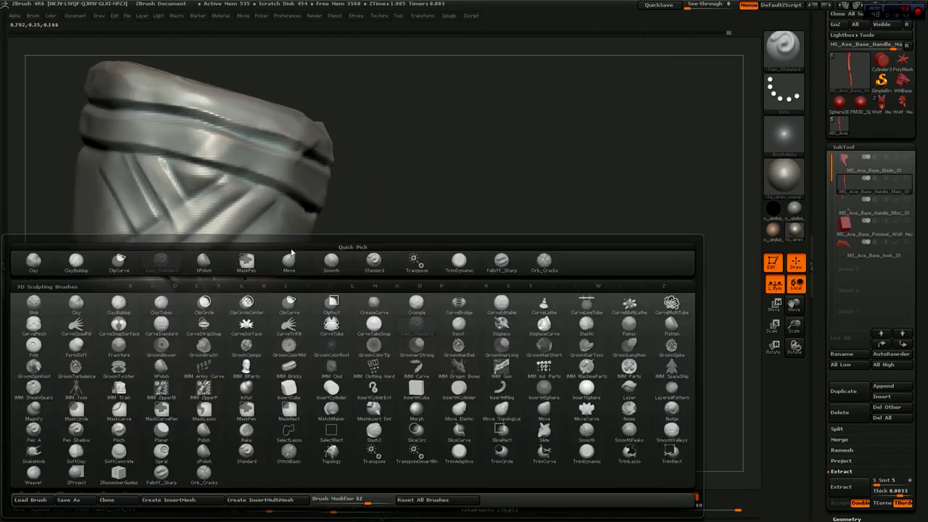
key(c)
key(b)
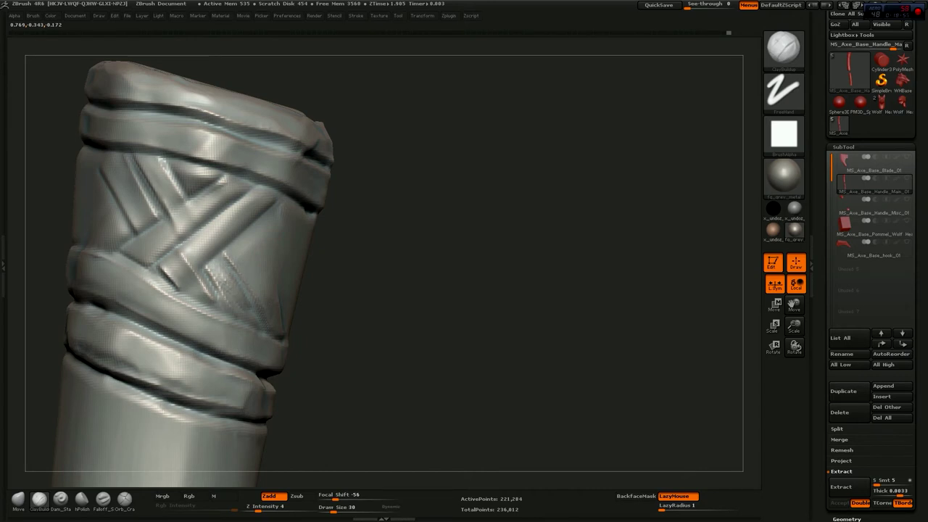
key(shift)
click(103, 498)
drag(348, 276, 234, 246)
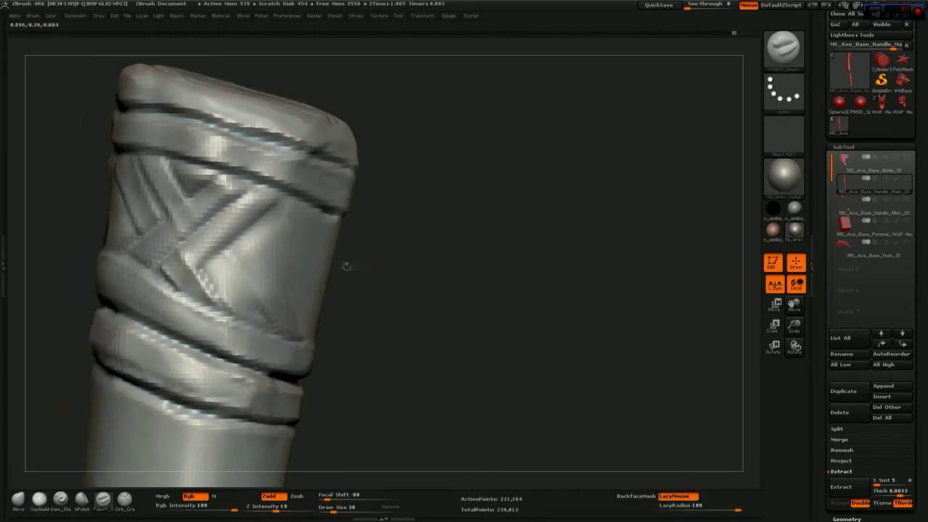
Carve parallel Dam_Standard grooves along the diagonal strap
click(60, 497)
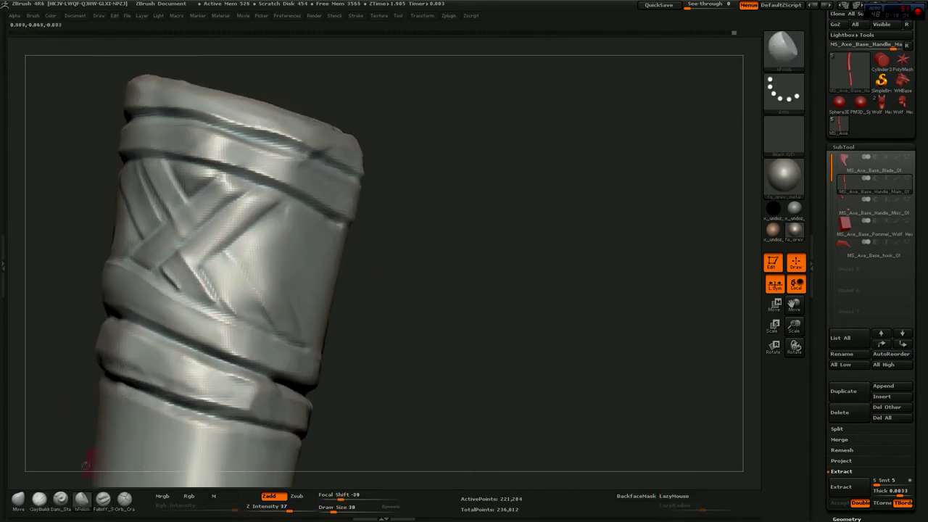
drag(233, 254, 297, 366)
drag(229, 246, 270, 313)
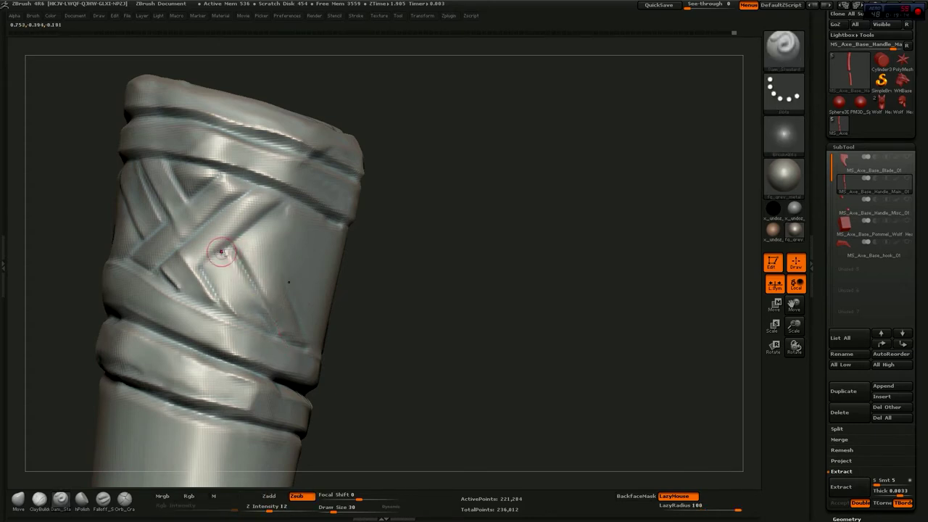
drag(238, 276, 258, 323)
drag(210, 265, 239, 330)
drag(370, 275, 412, 227)
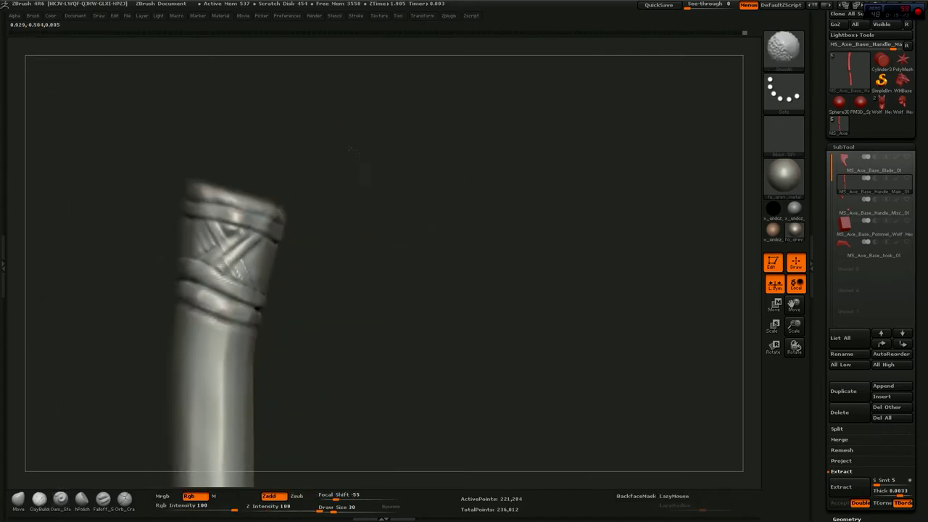
Try hPolish, then add a small Falloff_Shape shaping stroke on the wrap
key(b)
key(h)
key(p)
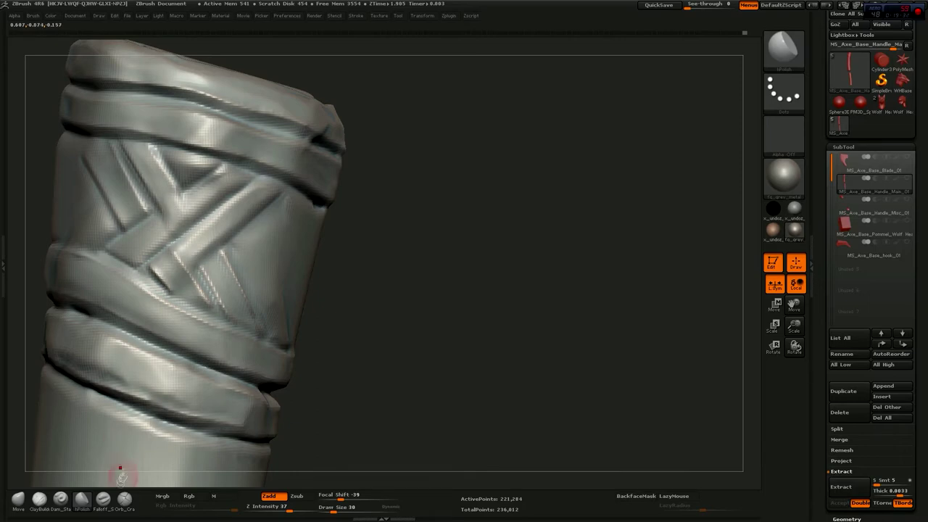
key(b)
key(f)
key(a)
drag(172, 228, 186, 192)
Recarve grooves along the crossed straps with Dam_Standard
key(b)
key(d)
key(s)
key(b)
key(f)
key(a)
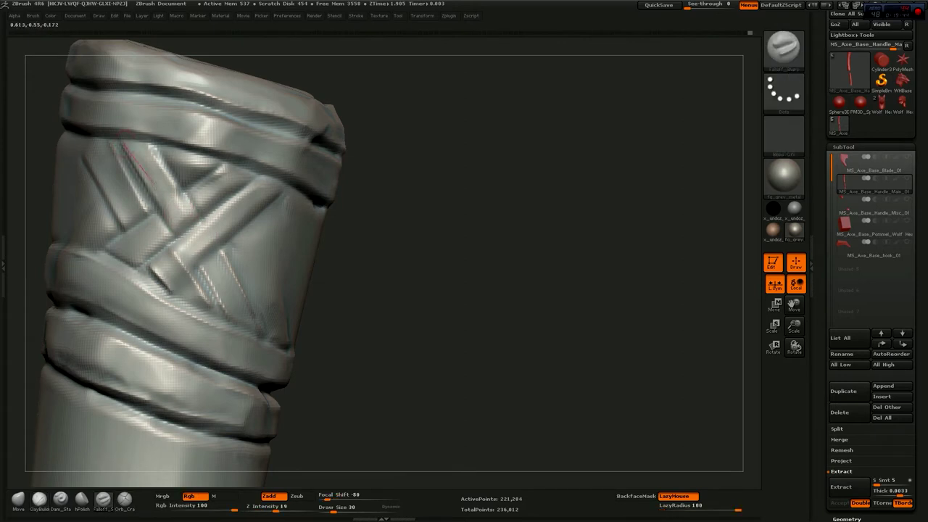
click(61, 499)
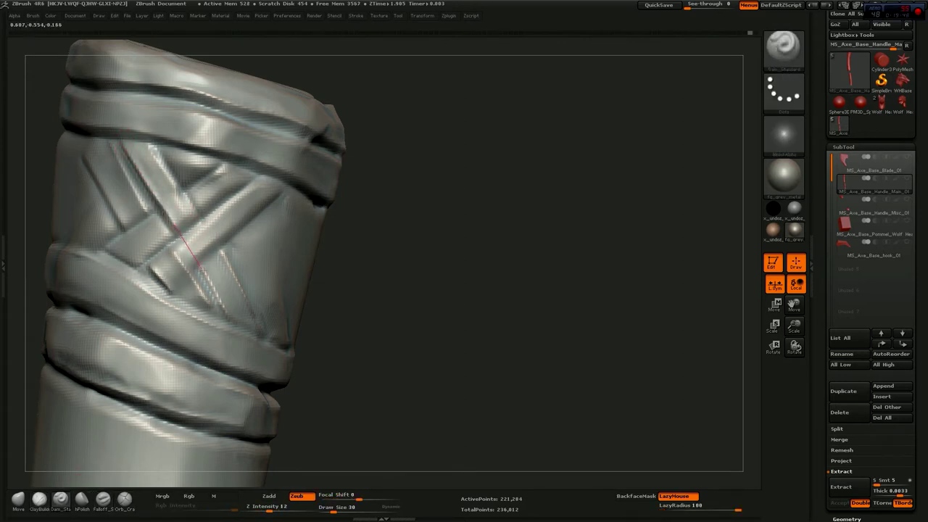
drag(178, 192, 209, 243)
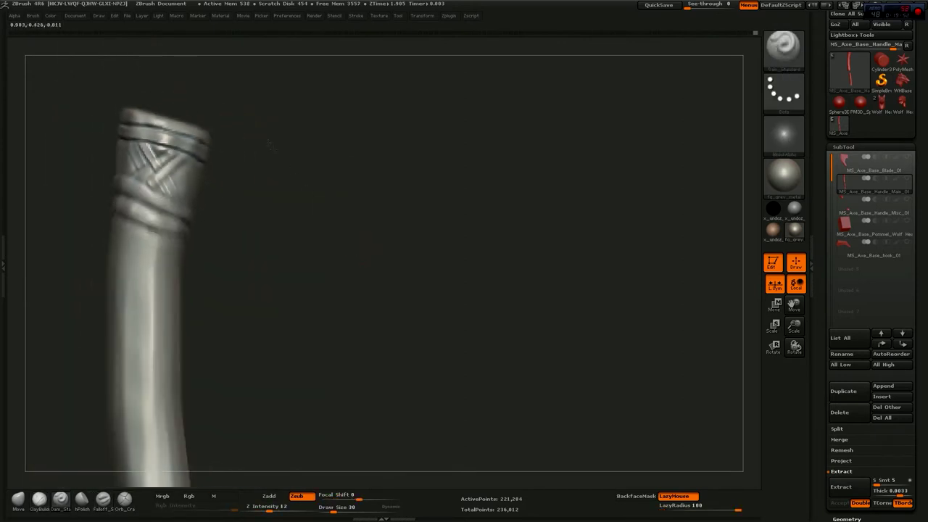
drag(279, 209, 240, 148)
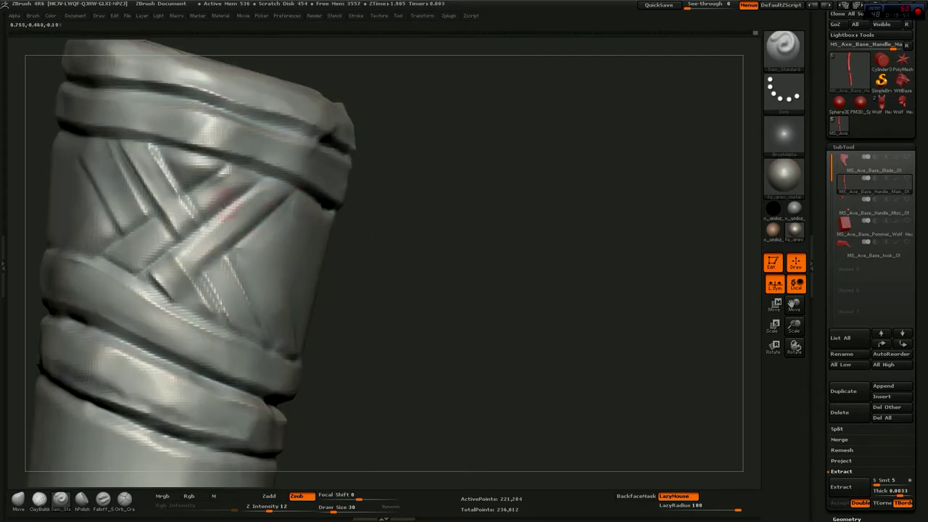
Carve further grooves on the wrap's left side and along the strap crossing
drag(94, 113, 165, 236)
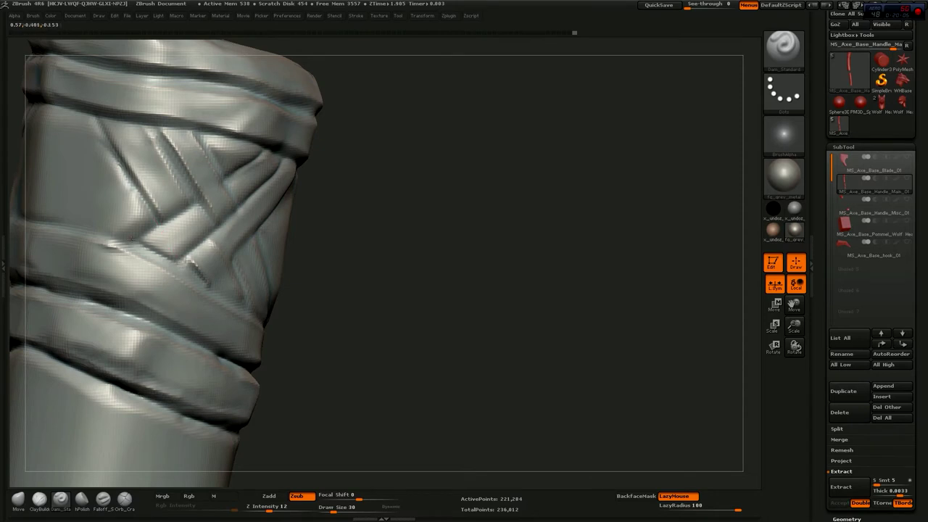
drag(192, 263, 232, 317)
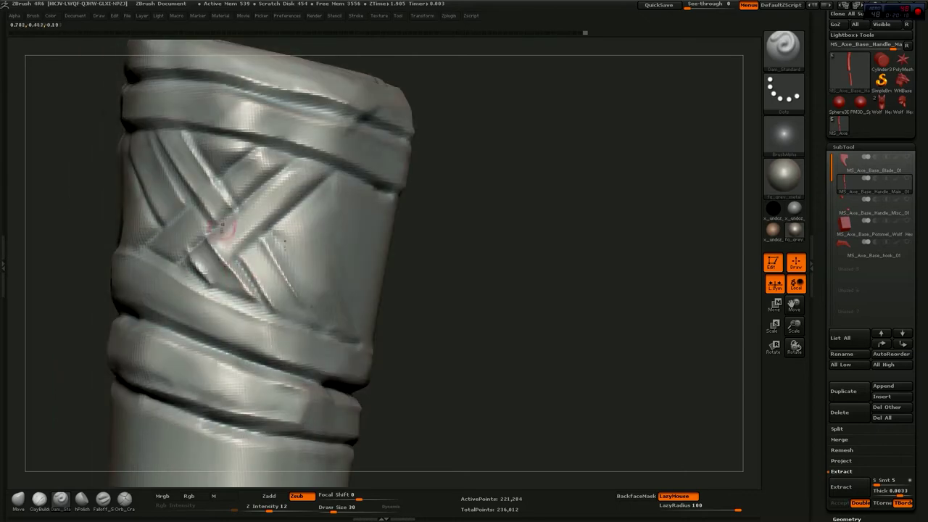
drag(154, 161, 240, 166)
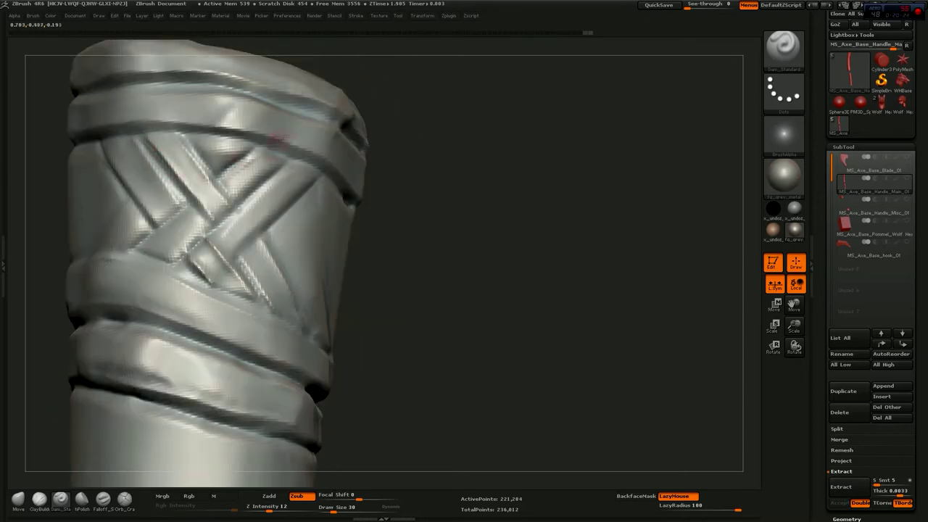
drag(284, 135, 303, 121)
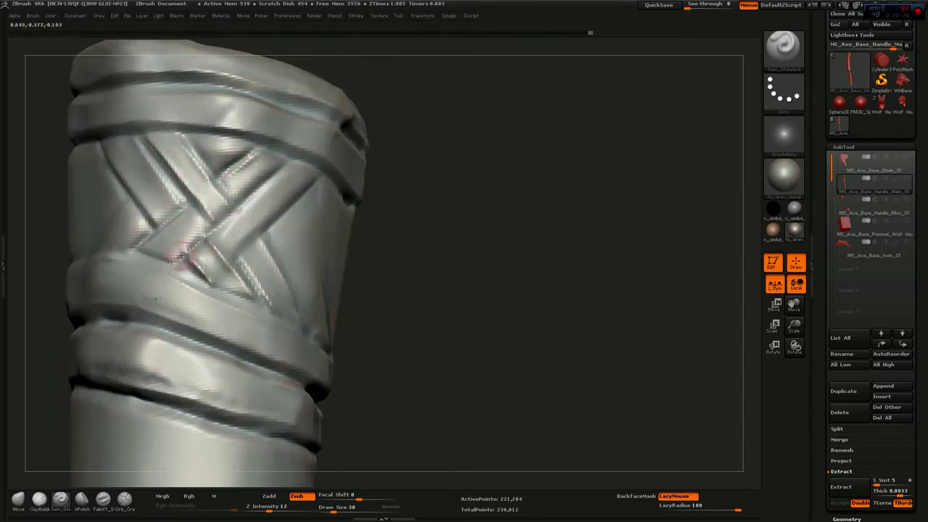
mouse_move(327, 134)
mouse_down()
mouse_move(331, 124)
mouse_move(356, 147)
mouse_up()
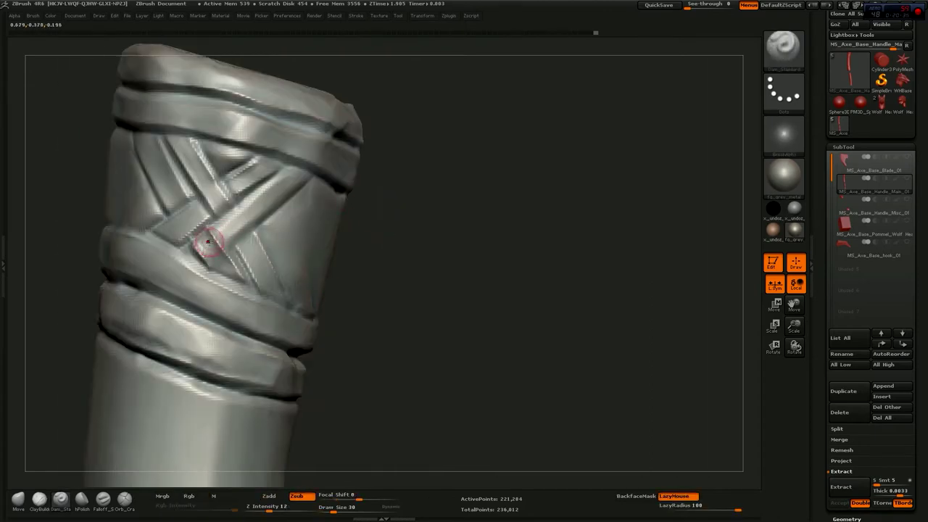
Flatten the crossed strands with hPolish and enlarge the brush to 86
key(b)
key(h)
key(p)
mouse_move(221, 271)
mouse_down()
mouse_move(210, 243)
mouse_move(225, 275)
mouse_up()
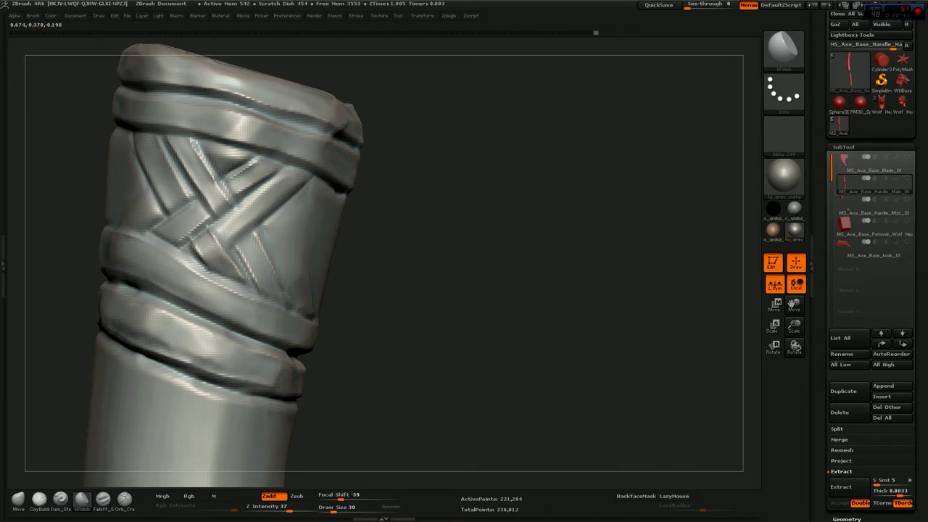
drag(257, 167, 190, 221)
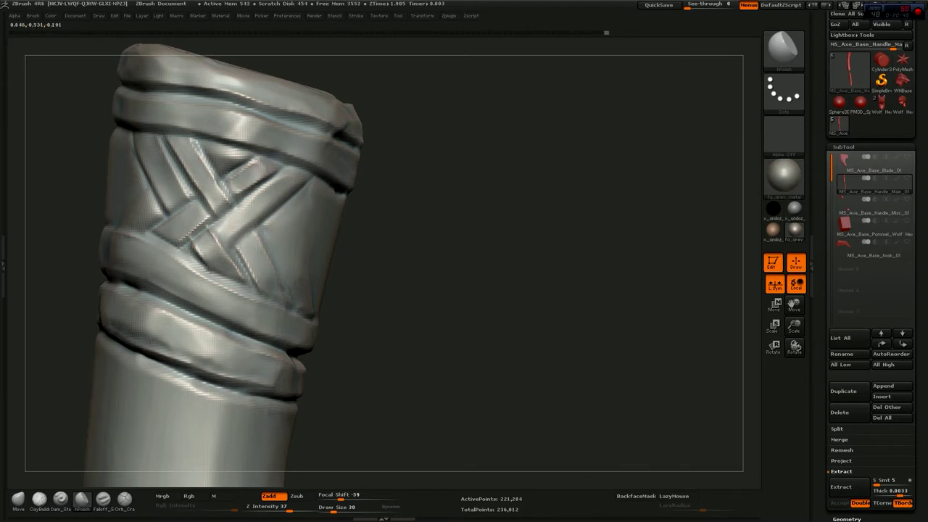
key(s)
mouse_move(435, 182)
mouse_down()
mouse_move(355, 198)
mouse_move(406, 197)
mouse_move(366, 320)
mouse_move(224, 210)
mouse_up()
Switch to a cutting brush and reduce Draw Size to 50, then 28
key(b)
key(Escape)
key(b)
key(s)
key(t)
drag(394, 145, 224, 205)
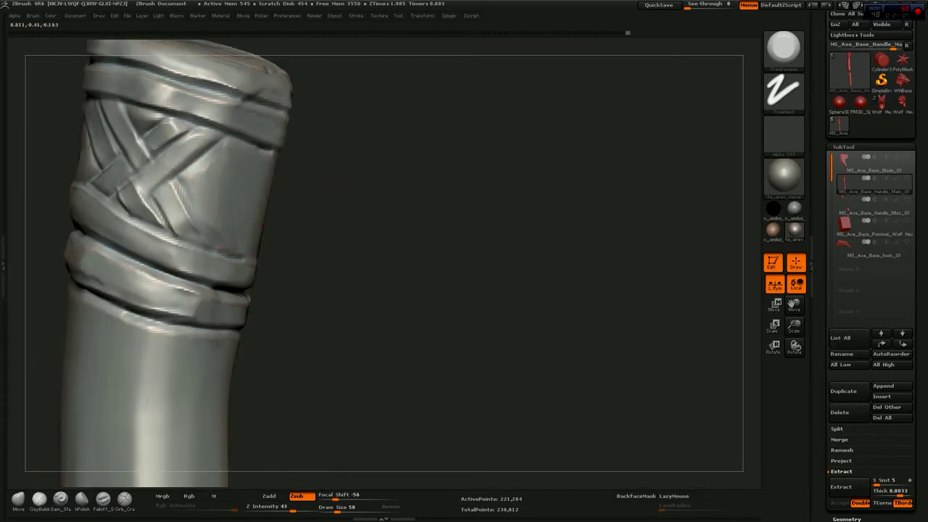
drag(214, 203, 283, 141)
key(s)
click(283, 158)
drag(362, 179, 390, 175)
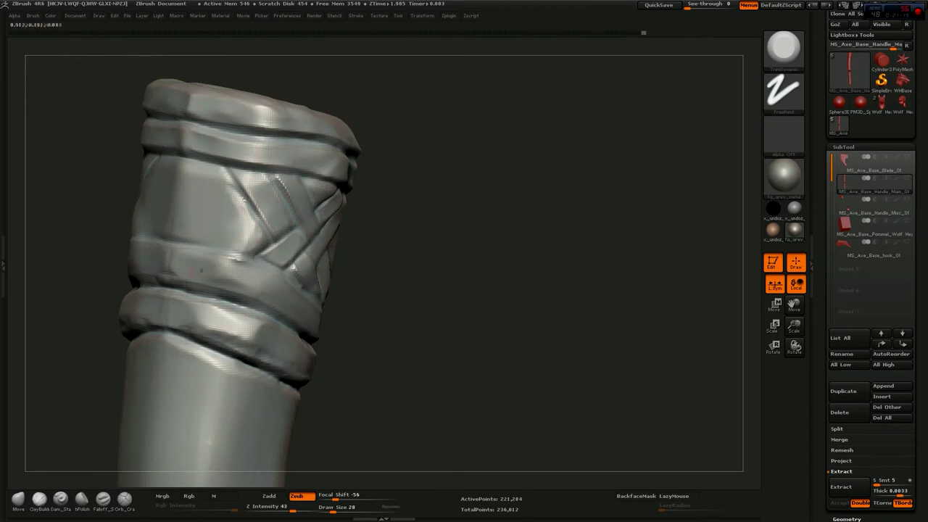
Add small Orb_Cracks nicks to the strands and subdivide the handle with Ctrl+D
click(125, 499)
mouse_move(233, 187)
mouse_down()
mouse_move(252, 245)
mouse_move(201, 244)
mouse_move(279, 181)
mouse_move(279, 151)
mouse_move(348, 123)
mouse_move(164, 251)
mouse_up()
key(ctrl+d)
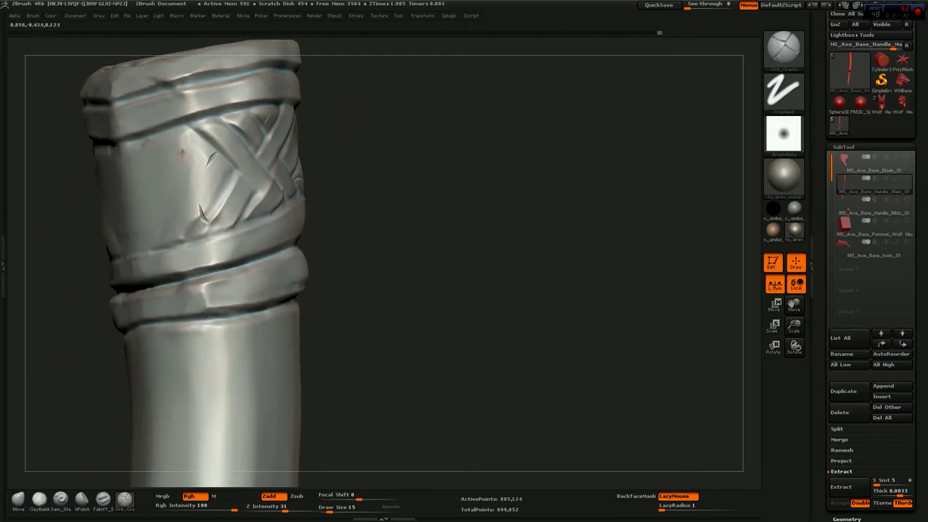
drag(339, 127, 191, 158)
key(s)
drag(315, 155, 227, 194)
mouse_move(282, 111)
mouse_down()
mouse_move(288, 135)
mouse_move(254, 147)
mouse_move(376, 205)
mouse_move(336, 193)
mouse_move(342, 224)
mouse_move(362, 225)
mouse_move(348, 210)
mouse_move(362, 172)
mouse_move(385, 176)
mouse_move(348, 269)
mouse_move(308, 197)
mouse_move(257, 304)
mouse_move(348, 210)
mouse_move(363, 254)
mouse_move(263, 299)
mouse_move(319, 254)
mouse_move(286, 234)
mouse_up()
key(s)
mouse_move(295, 278)
mouse_down()
mouse_move(307, 331)
mouse_move(295, 259)
mouse_move(347, 262)
mouse_up()
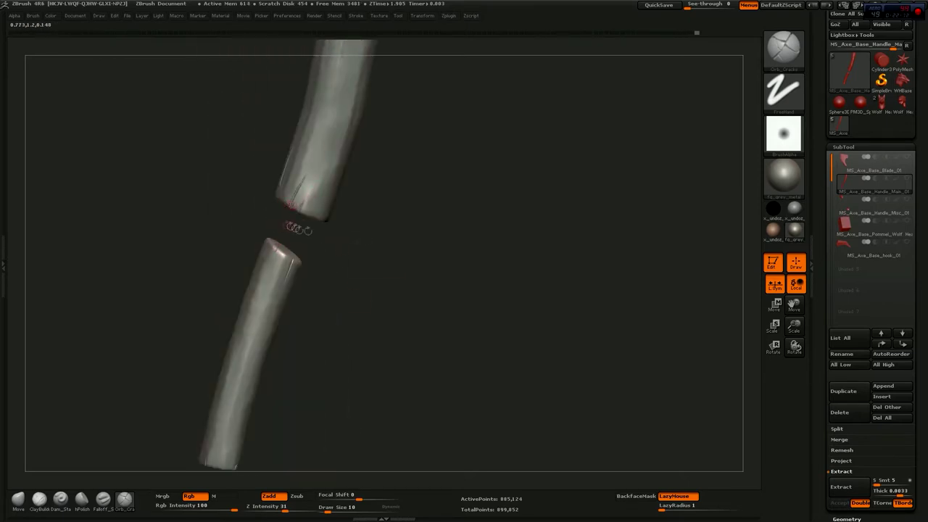
key(f)
mouse_move(362, 215)
mouse_down()
mouse_move(459, 219)
mouse_move(424, 159)
mouse_move(435, 232)
mouse_move(429, 259)
mouse_move(432, 217)
mouse_move(440, 232)
mouse_move(409, 248)
mouse_move(420, 238)
mouse_move(414, 191)
mouse_up()
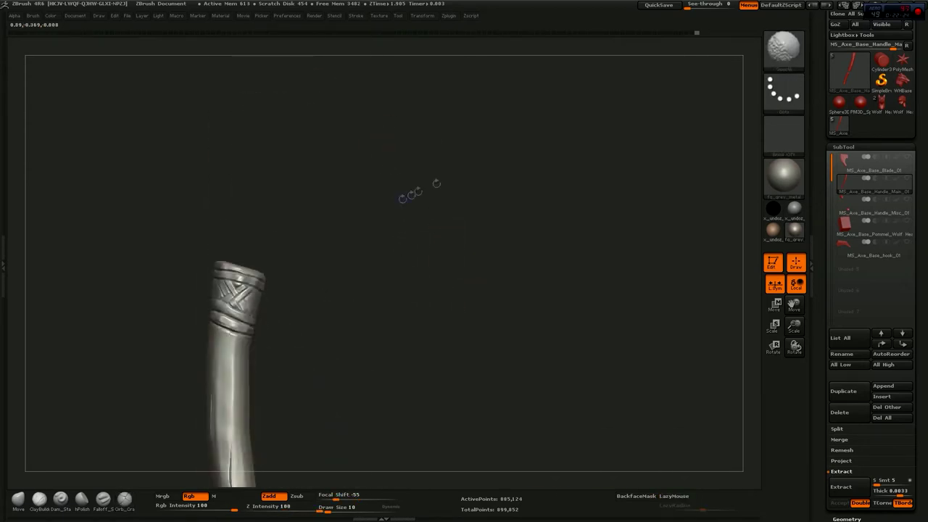
shift+click(906, 179)
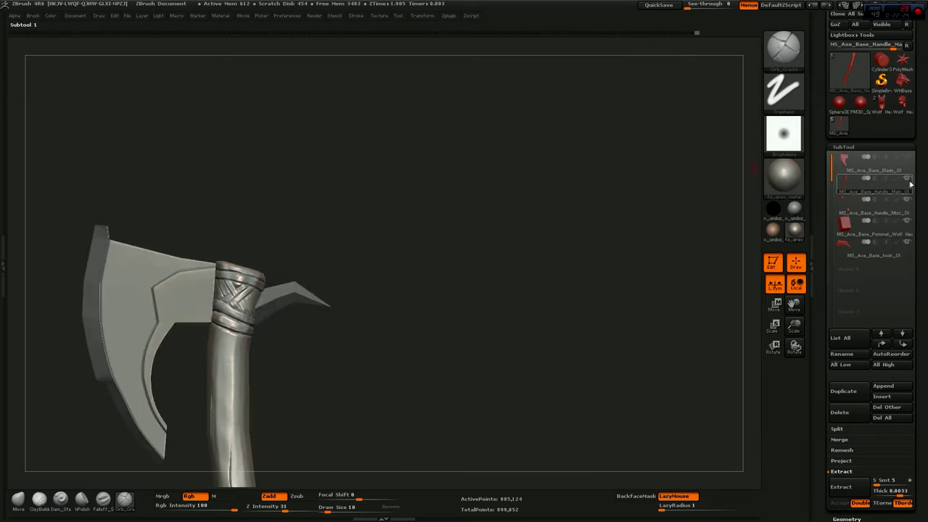
Make MS_Axe_Base_Handle_Misc_01 the active subtool and open its Geometry settings
drag(434, 254, 406, 275)
alt+click(308, 239)
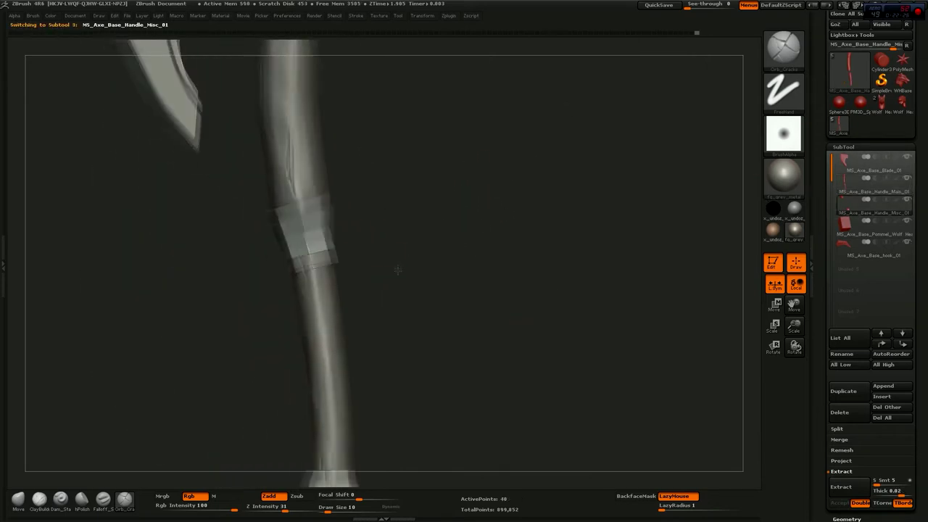
click(845, 519)
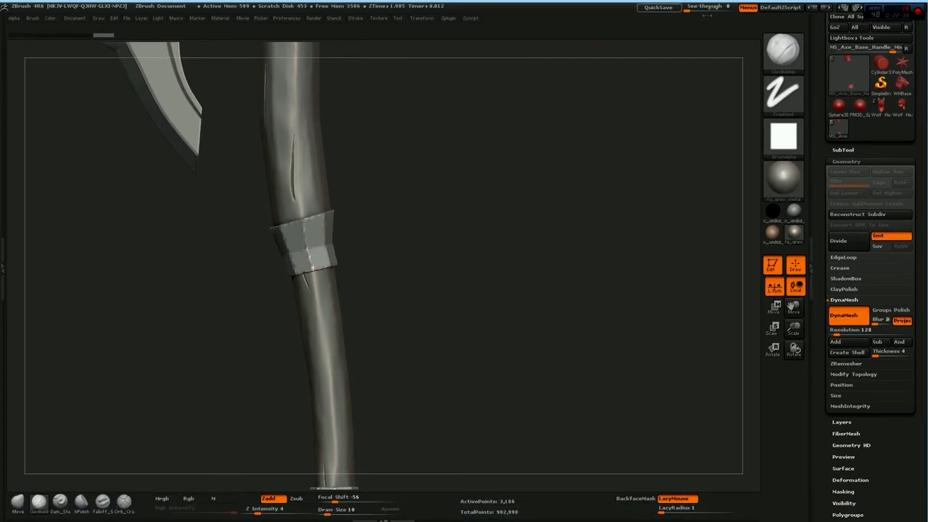
click(422, 18)
Subdivide the Handle_Misc_01 band once with Ctrl+D
mouse_move(348, 239)
mouse_down()
mouse_move(418, 234)
mouse_move(341, 140)
mouse_move(388, 156)
mouse_up()
mouse_move(403, 192)
mouse_down()
mouse_move(459, 248)
mouse_move(413, 218)
mouse_move(425, 190)
mouse_move(479, 196)
mouse_up()
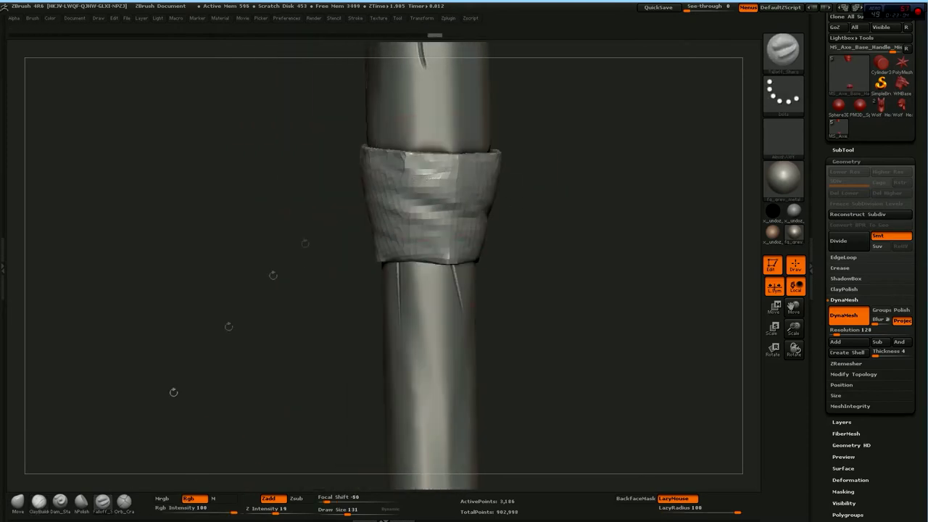
drag(138, 444, 487, 154)
mouse_move(308, 187)
mouse_down()
mouse_move(481, 215)
mouse_move(373, 191)
mouse_move(294, 141)
mouse_up()
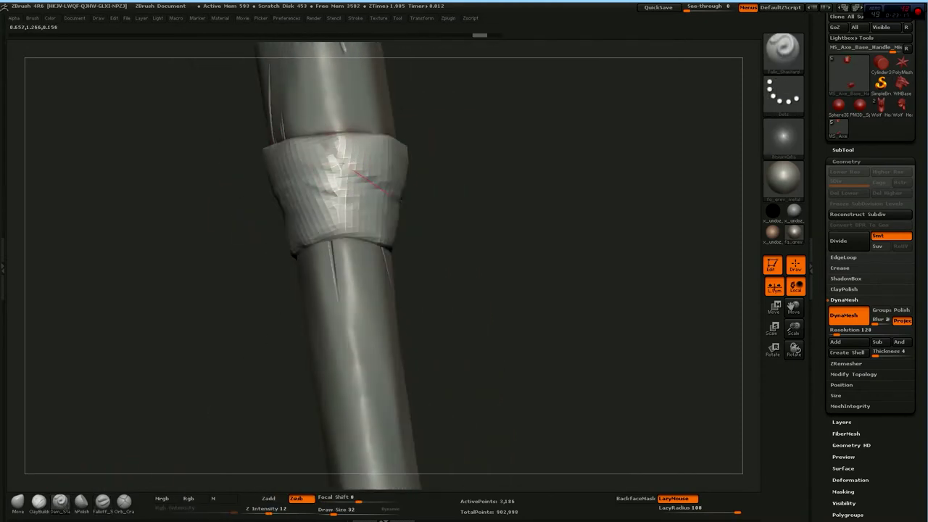
drag(341, 163, 362, 177)
mouse_move(410, 216)
mouse_down()
mouse_move(313, 160)
mouse_move(394, 246)
mouse_move(285, 172)
mouse_move(391, 246)
mouse_move(348, 217)
mouse_move(436, 256)
mouse_move(385, 219)
mouse_up()
key(ctrl+d)
Carve a Dam_Standard fold line across the band, checking the folds from several angles
mouse_move(393, 149)
mouse_down()
mouse_move(384, 205)
mouse_move(424, 167)
mouse_move(277, 175)
mouse_up()
mouse_move(432, 189)
mouse_down()
mouse_move(483, 191)
mouse_move(499, 208)
mouse_move(499, 224)
mouse_move(510, 201)
mouse_move(471, 204)
mouse_up()
drag(500, 167, 519, 194)
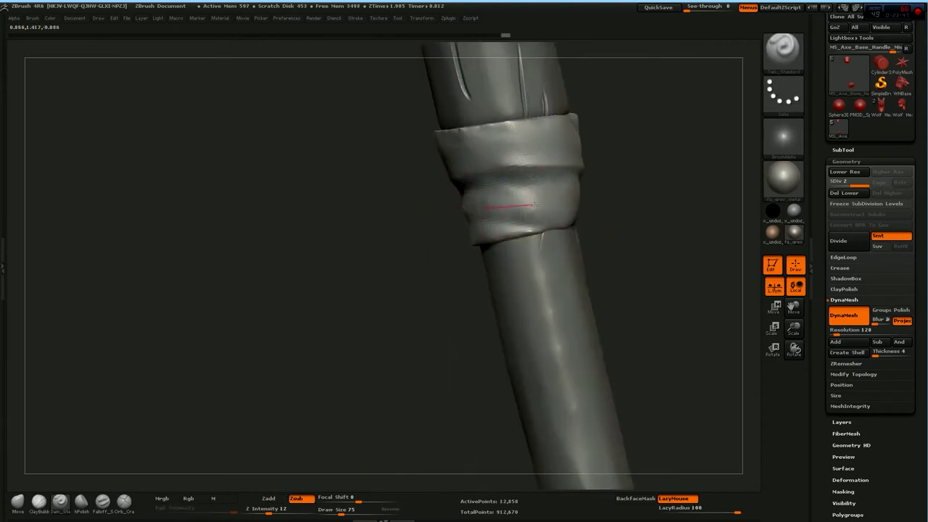
drag(601, 213, 579, 209)
mouse_move(339, 229)
mouse_down()
mouse_move(537, 242)
mouse_move(366, 109)
mouse_up()
mouse_move(397, 177)
mouse_down()
mouse_move(341, 185)
mouse_move(394, 209)
mouse_move(507, 189)
mouse_move(464, 210)
mouse_move(527, 223)
mouse_up()
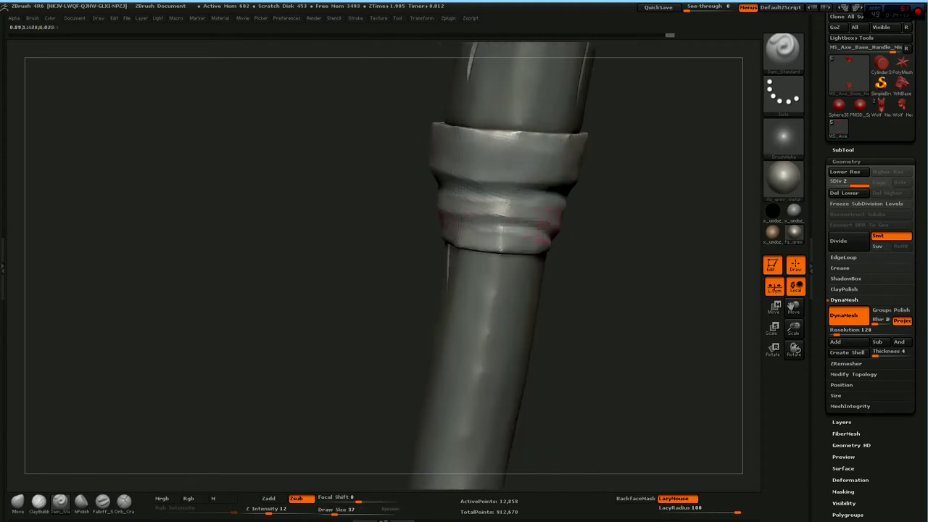
drag(446, 218, 483, 190)
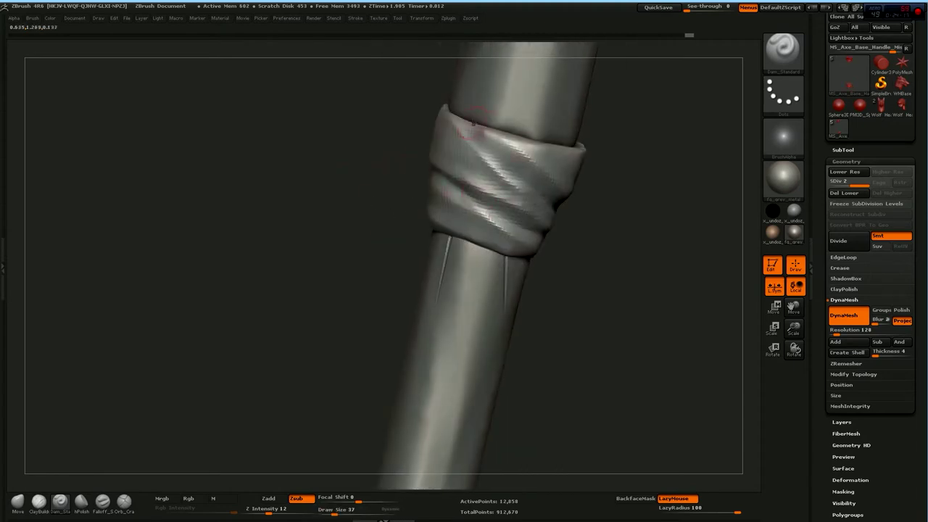
drag(580, 214, 616, 199)
key(b)
click(607, 213)
Pick ClayBuildup and reduce the brush size to 37 for building the folds
mouse_move(602, 167)
mouse_down()
mouse_move(543, 155)
mouse_move(518, 176)
mouse_move(632, 195)
mouse_up()
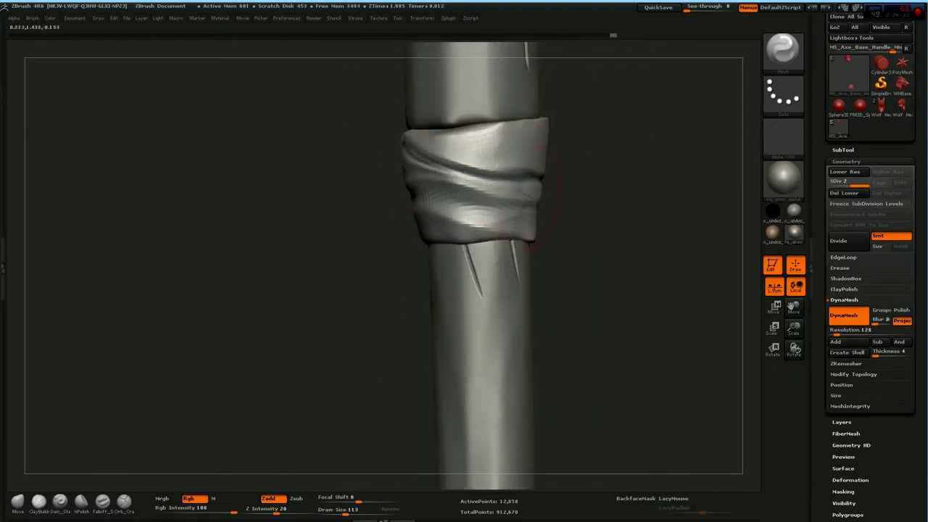
drag(498, 196, 451, 191)
mouse_move(315, 199)
mouse_down()
mouse_move(441, 145)
mouse_move(507, 186)
mouse_move(396, 207)
mouse_up()
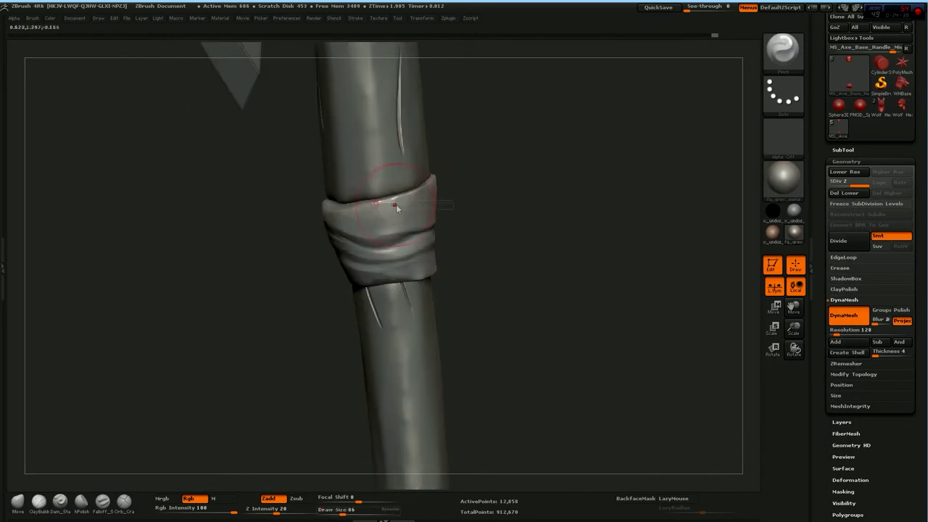
key(b)
key(c)
key(b)
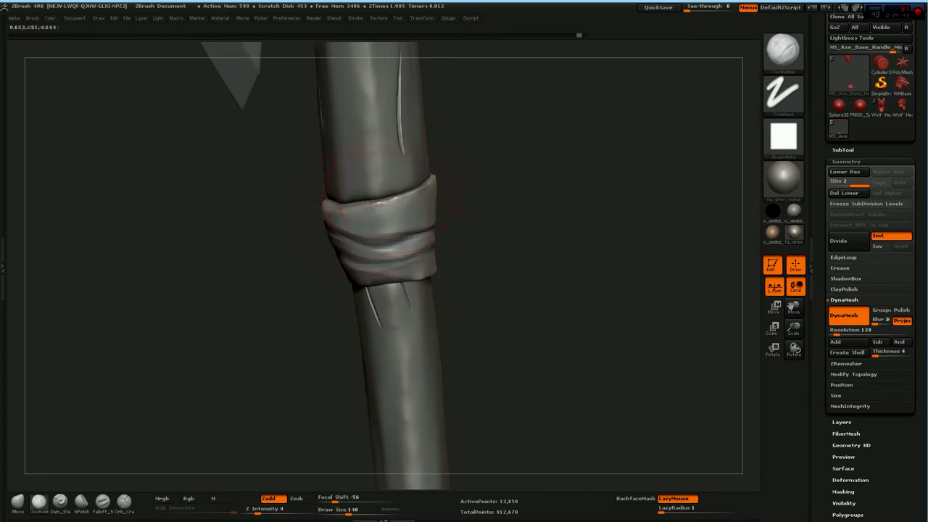
mouse_move(437, 194)
mouse_down()
mouse_move(535, 166)
mouse_move(437, 243)
mouse_move(501, 251)
mouse_move(439, 242)
mouse_move(356, 190)
mouse_move(311, 210)
mouse_up()
key(])
key([)
Switch to Orb_Cracks at size 56 and sculpt across the front of the wrap band
key(b)
key(s)
key(t)
click(123, 500)
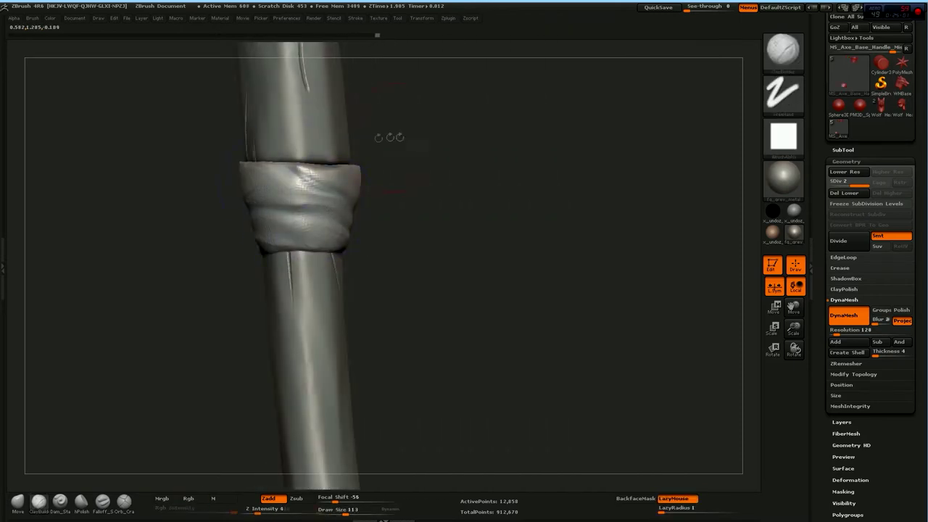
key([)
drag(279, 445, 297, 438)
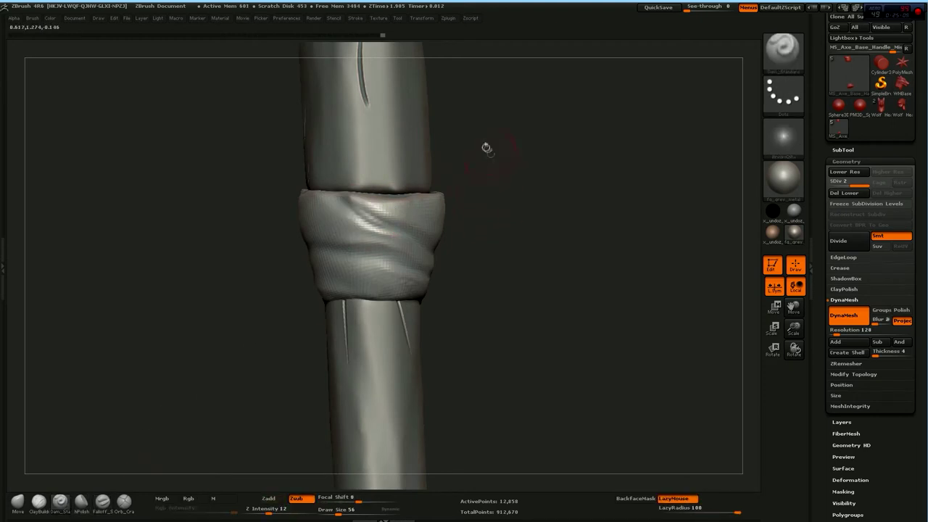
drag(492, 163, 421, 219)
key(s)
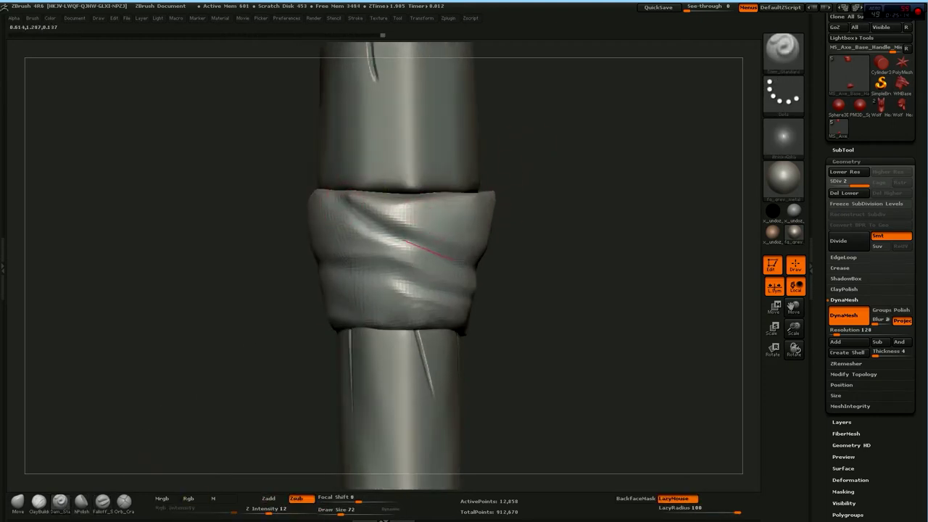
drag(446, 257, 385, 251)
Rotate the wrapped grip to inspect the folds, ending with the shaft upright
drag(555, 254, 572, 250)
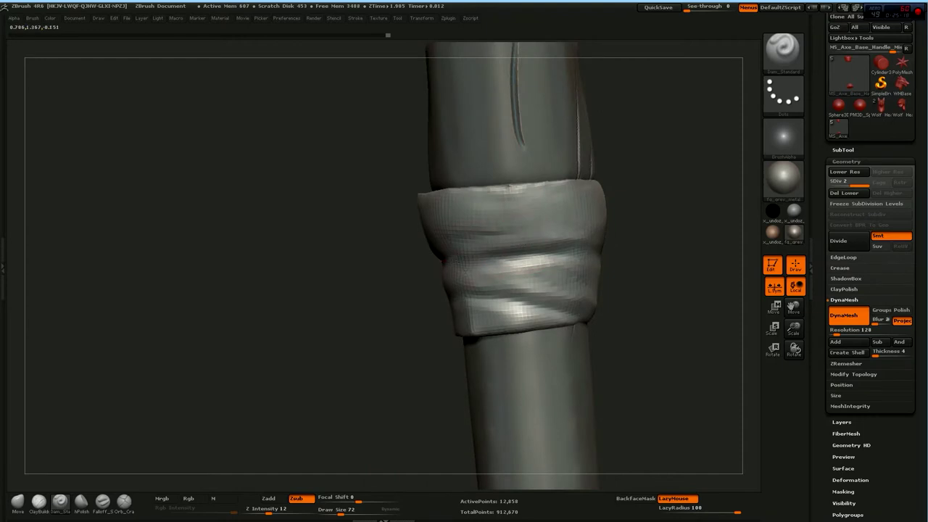
mouse_move(640, 255)
mouse_down()
mouse_move(617, 212)
mouse_move(431, 167)
mouse_up()
mouse_move(580, 213)
mouse_down()
mouse_move(519, 184)
mouse_move(490, 184)
mouse_up()
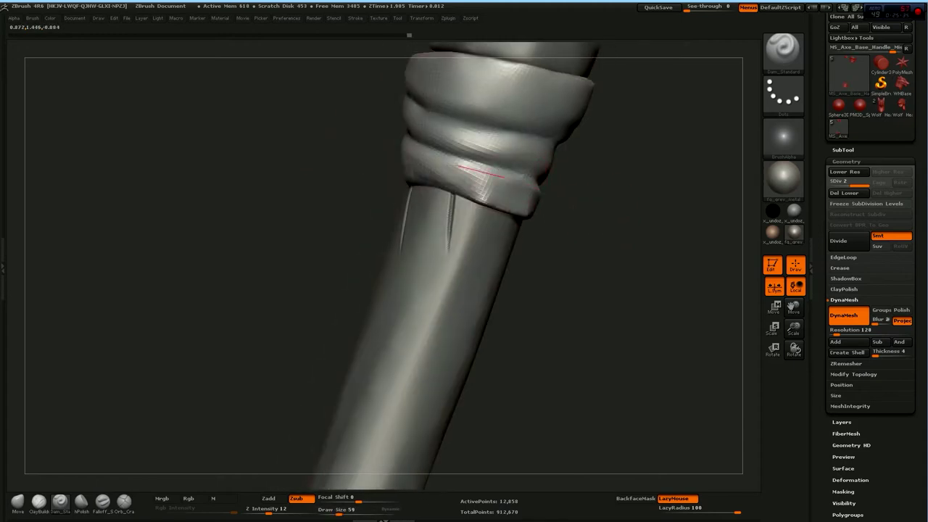
mouse_move(542, 172)
mouse_down()
mouse_move(395, 212)
mouse_move(414, 201)
mouse_move(520, 217)
mouse_up()
mouse_move(327, 192)
mouse_down()
mouse_move(482, 195)
mouse_move(469, 187)
mouse_up()
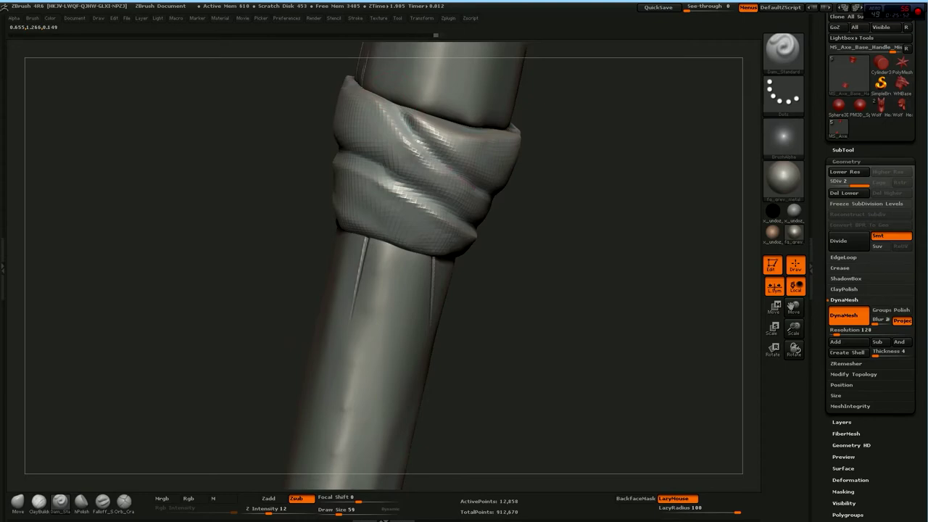
mouse_move(536, 214)
mouse_down()
mouse_move(343, 225)
mouse_move(543, 218)
mouse_move(592, 181)
mouse_up()
Try the Pinch, clay, TrimDynamic and Standard brushes on the handle's wrap band
key(b)
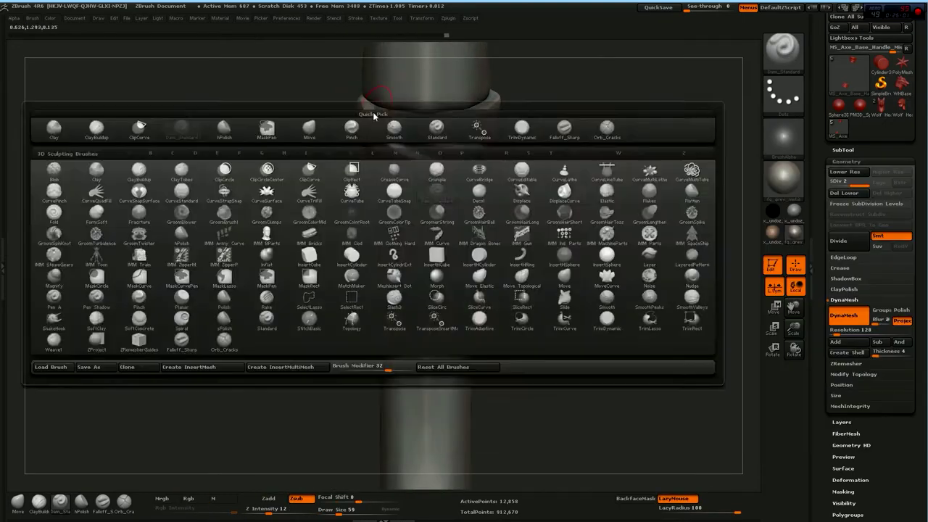
key(p)
key(i)
mouse_move(319, 156)
mouse_down()
mouse_move(420, 155)
mouse_move(406, 145)
mouse_move(647, 128)
mouse_move(588, 166)
mouse_move(592, 140)
mouse_up()
key(b)
key(c)
key(b)
key(b)
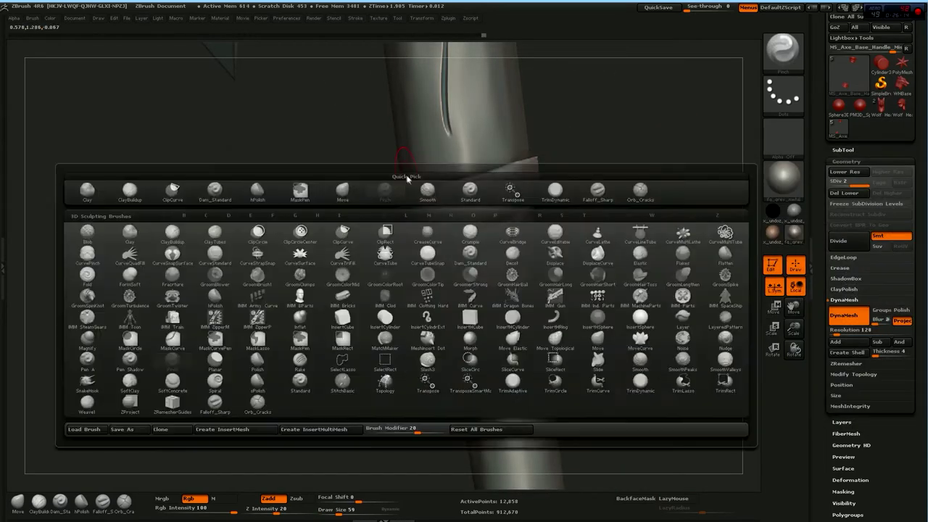
key(t)
key(d)
mouse_move(538, 131)
mouse_down()
mouse_move(573, 145)
mouse_move(588, 182)
mouse_move(507, 234)
mouse_move(466, 229)
mouse_move(519, 205)
mouse_up()
key(b)
key(s)
Subdivide the band to level 3, then drop to level 1 and frame the bottom collar
key(t)
key(ctrl+d)
key(s)
drag(476, 234, 319, 187)
mouse_move(355, 246)
mouse_down()
mouse_move(326, 207)
mouse_move(384, 192)
mouse_move(435, 160)
mouse_move(348, 193)
mouse_move(310, 221)
mouse_up()
key(shift+d)
drag(275, 248, 386, 186)
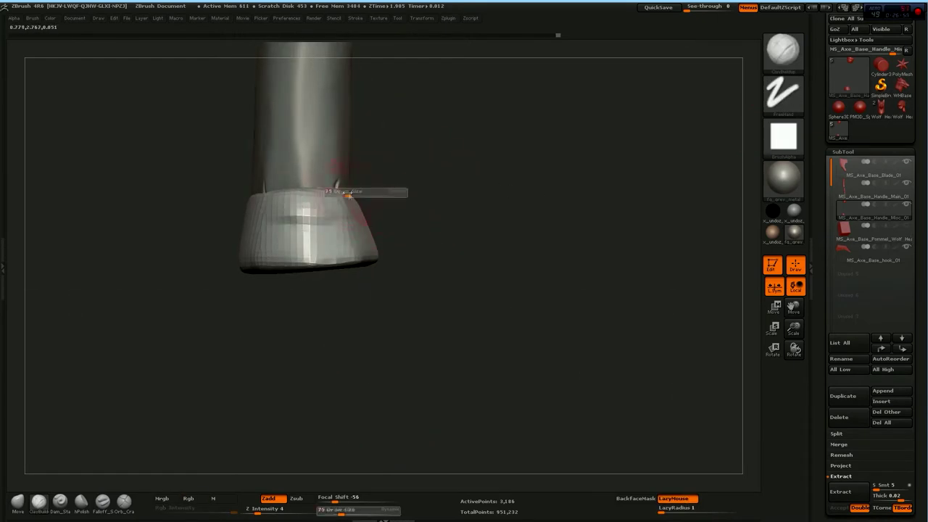
Carve grooves into the bottom band with Dam_Standard (Zsub) at brush size 35
drag(321, 199, 406, 218)
mouse_move(463, 217)
mouse_down()
mouse_move(495, 209)
mouse_move(442, 225)
mouse_up()
key(b)
click(499, 149)
mouse_move(499, 148)
mouse_down()
mouse_move(312, 257)
mouse_move(534, 182)
mouse_move(547, 58)
mouse_move(542, 182)
mouse_up()
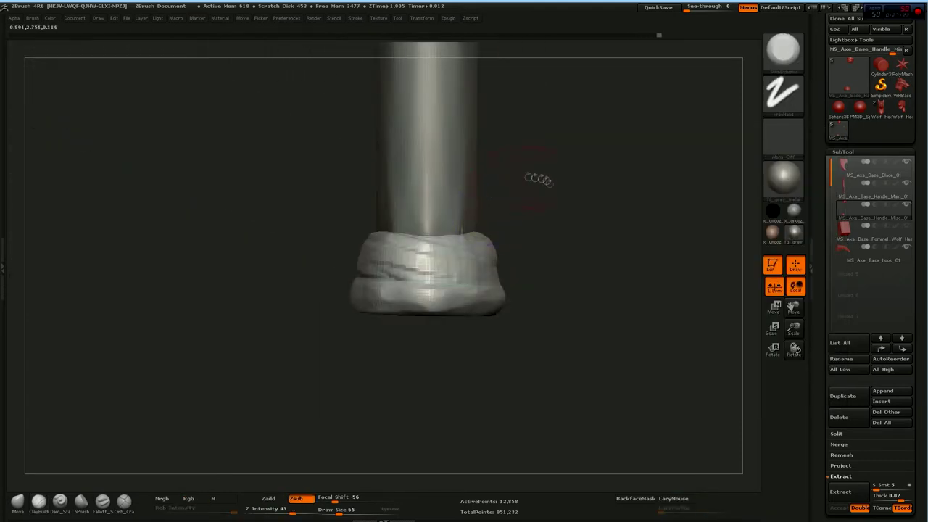
drag(381, 206, 348, 194)
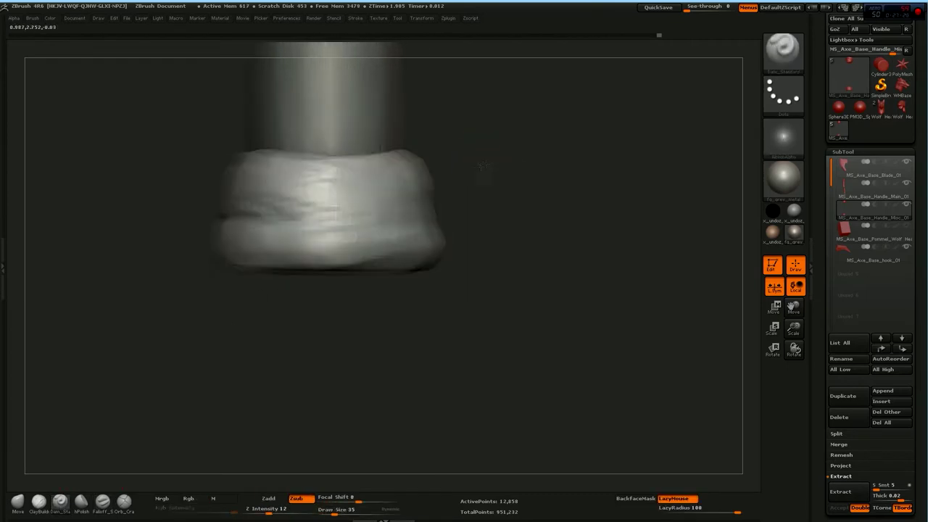
mouse_move(408, 216)
mouse_down()
mouse_move(443, 215)
mouse_move(551, 174)
mouse_move(434, 217)
mouse_move(450, 218)
mouse_move(277, 217)
mouse_move(293, 223)
mouse_up()
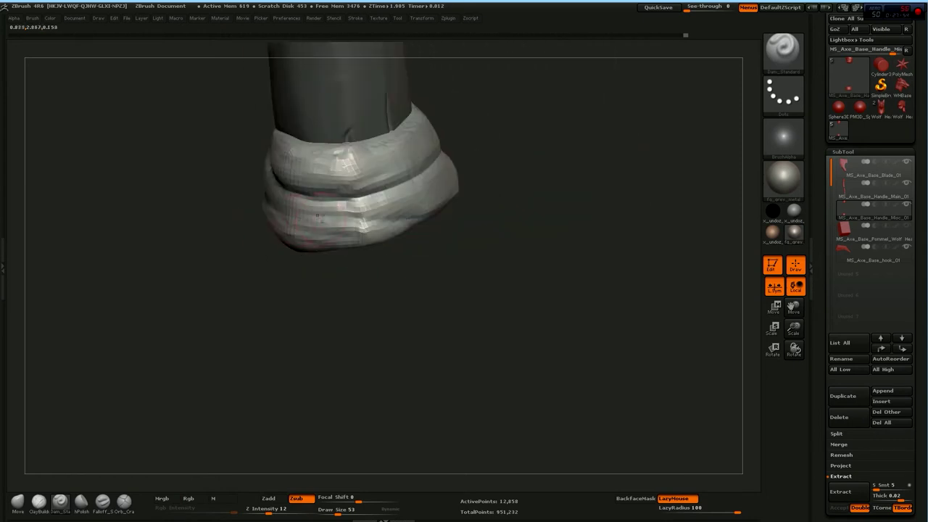
Subdivide the handle band and inspect it from several angles down to the flat end cap
drag(421, 223, 351, 203)
key(ctrl+d)
mouse_move(446, 222)
mouse_down()
mouse_move(488, 166)
mouse_move(377, 151)
mouse_move(469, 182)
mouse_move(331, 168)
mouse_move(376, 181)
mouse_move(483, 141)
mouse_move(435, 174)
mouse_move(449, 172)
mouse_up()
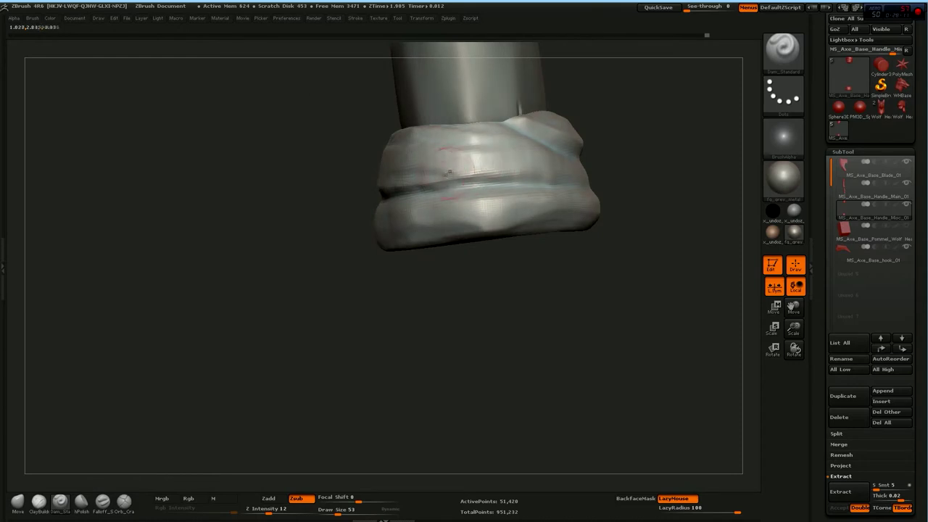
mouse_move(621, 162)
mouse_down()
mouse_move(520, 163)
mouse_move(406, 180)
mouse_move(410, 239)
mouse_move(384, 217)
mouse_move(253, 242)
mouse_move(421, 224)
mouse_move(457, 232)
mouse_move(516, 299)
mouse_move(522, 279)
mouse_up()
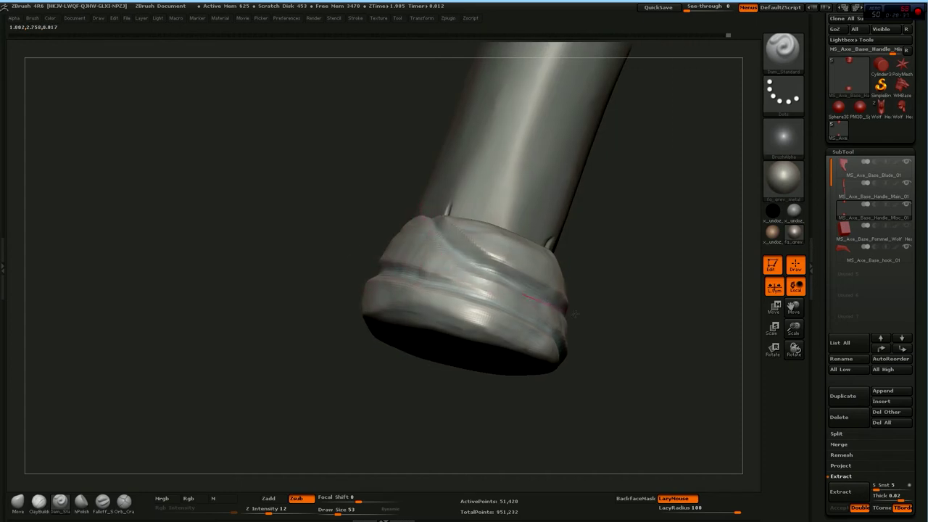
mouse_move(521, 279)
mouse_down()
mouse_move(500, 261)
mouse_move(507, 246)
mouse_up()
drag(514, 236, 391, 229)
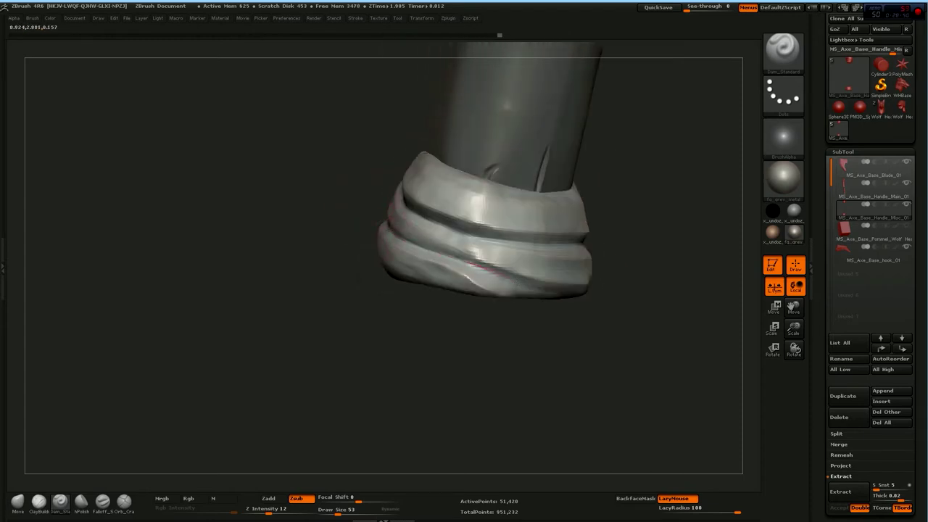
drag(395, 232, 444, 209)
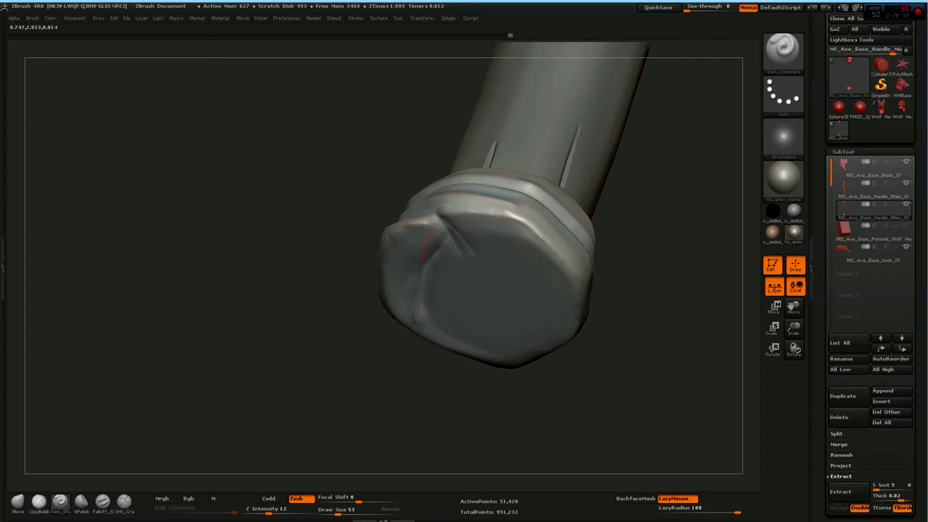
Build up and smooth the end cap with ClayBuildup, then view the whole axe
key(b)
key(c)
key(b)
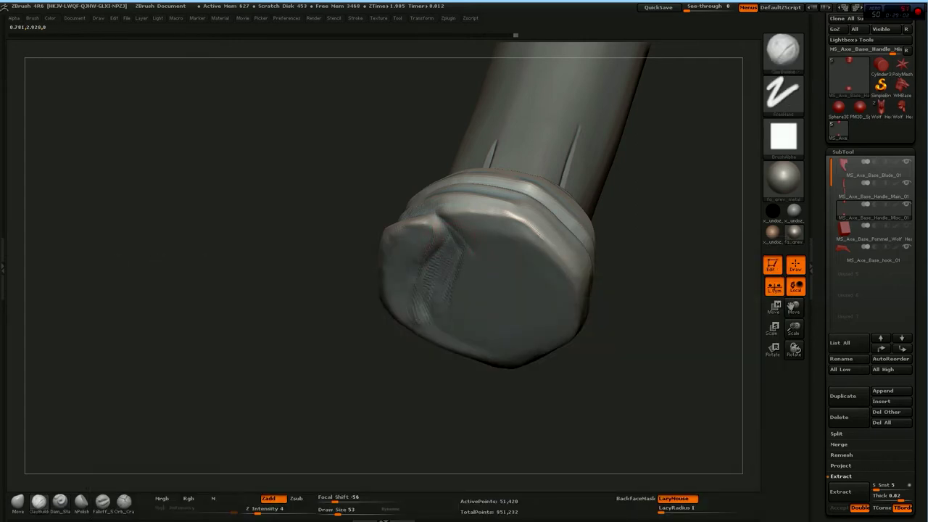
mouse_move(471, 276)
shift+mouse_down()
mouse_move(533, 305)
mouse_move(464, 304)
shift+mouse_up()
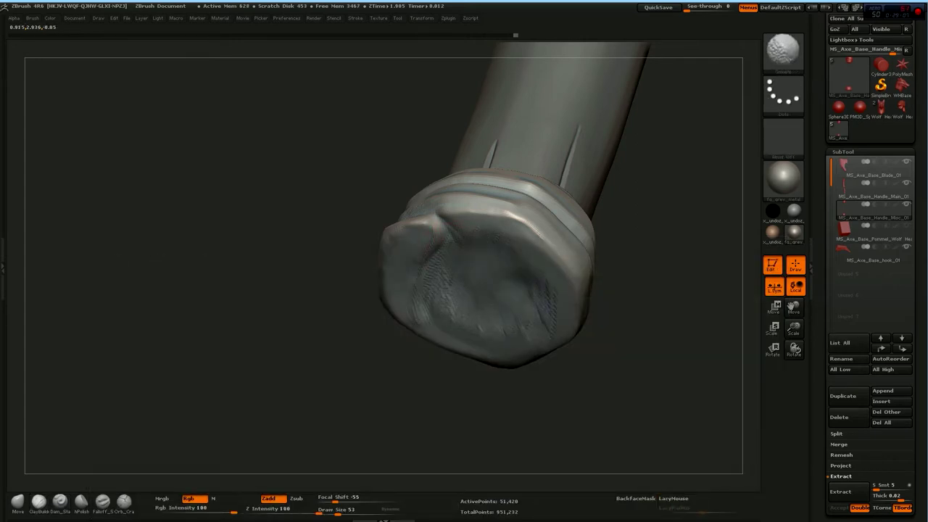
drag(653, 362, 739, 167)
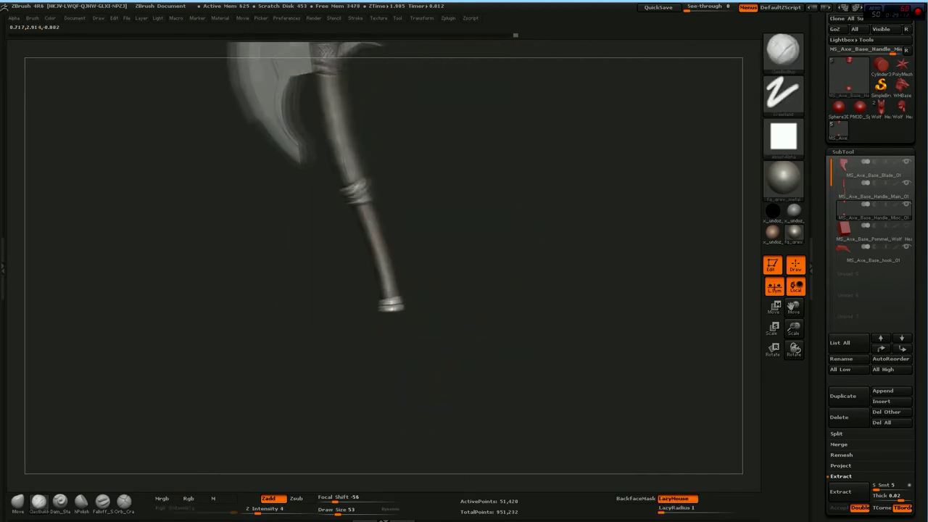
Select the hook spike subtool and bring the axe head into close-up
drag(579, 290, 468, 254)
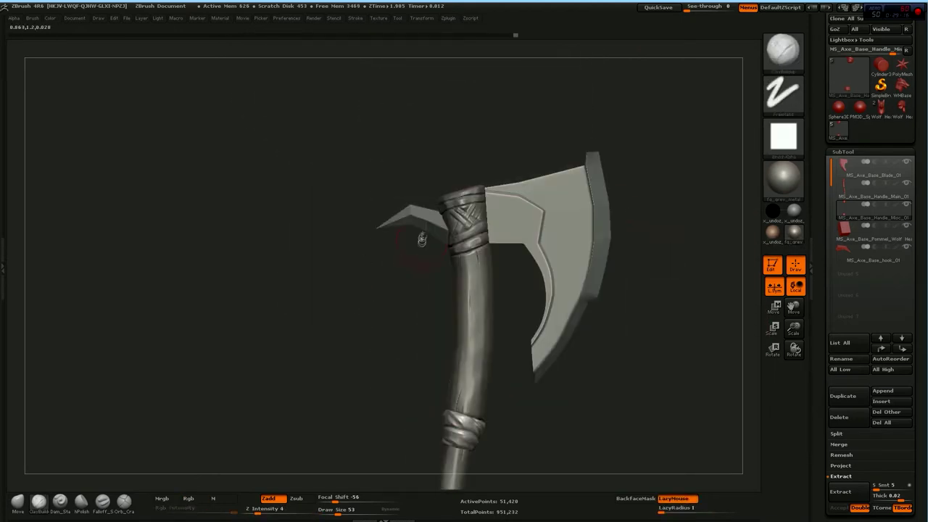
alt+click(468, 253)
drag(730, 159, 642, 238)
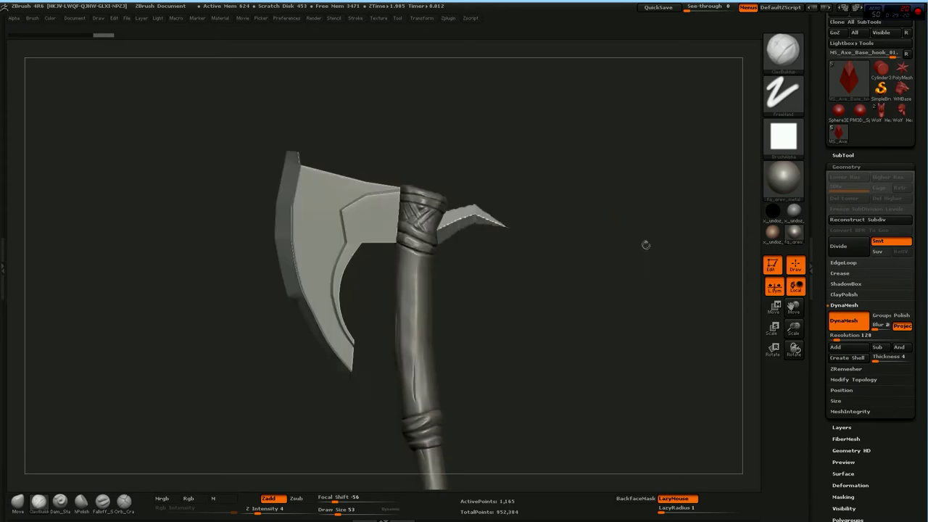
drag(616, 363, 522, 225)
Subdivide the hook and set up the Move brush at size 72
key(b)
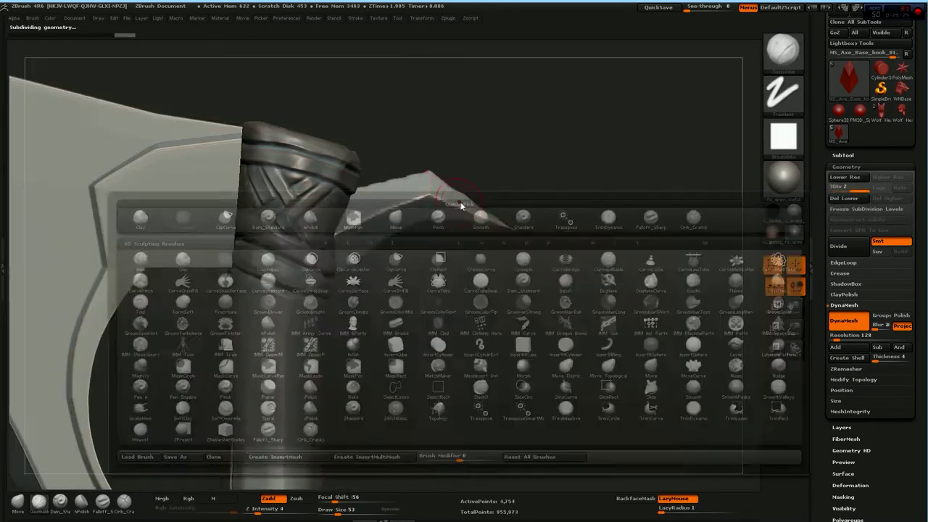
key(s)
key(b)
key(s)
key(t)
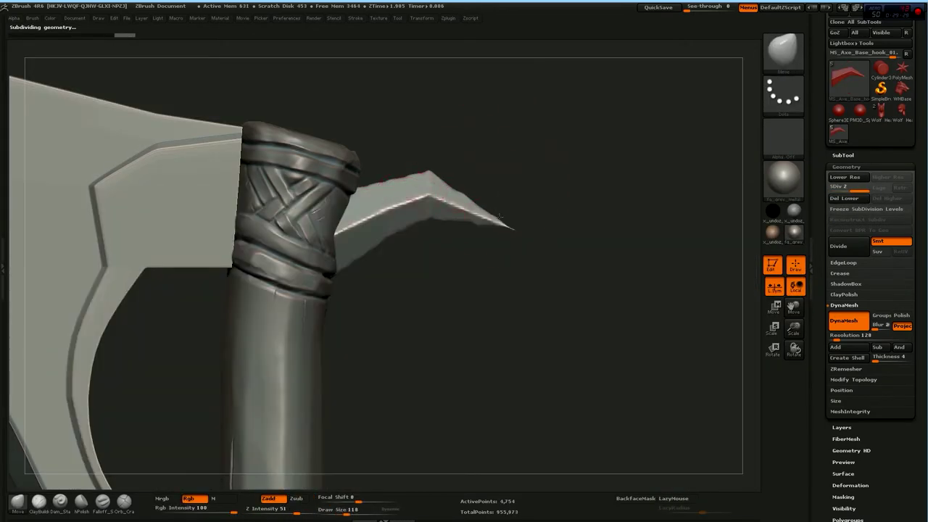
key(bracketleft)
key(bracketleft)
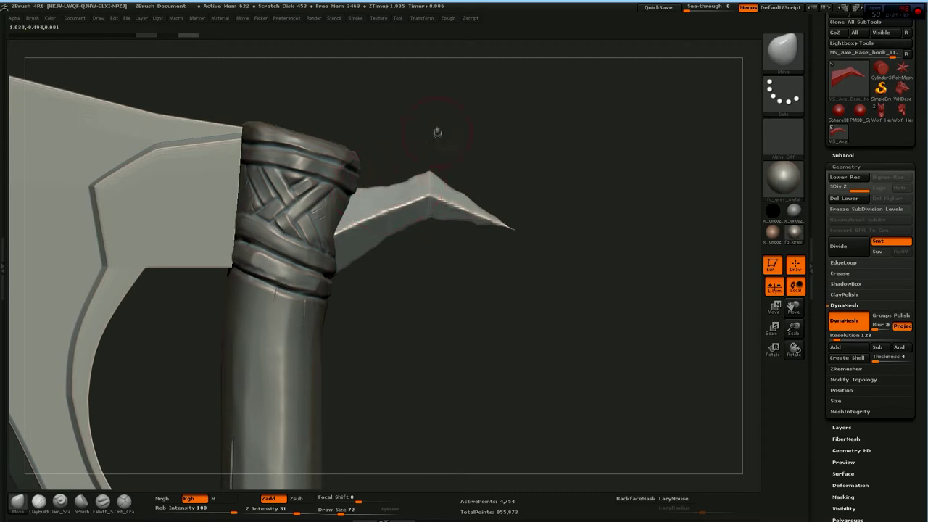
Enable symmetry in the Transform settings, mirroring across X and Z
drag(437, 132, 476, 87)
click(421, 18)
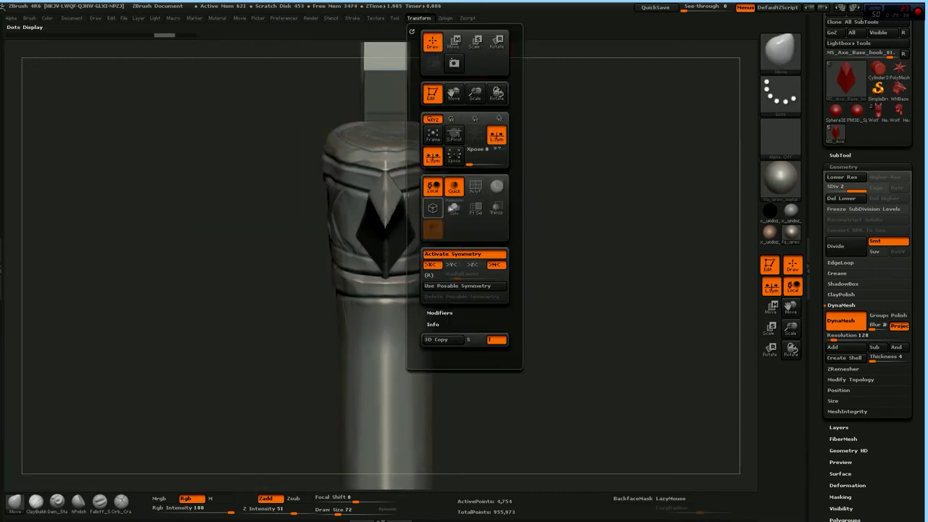
click(421, 17)
drag(543, 239, 385, 176)
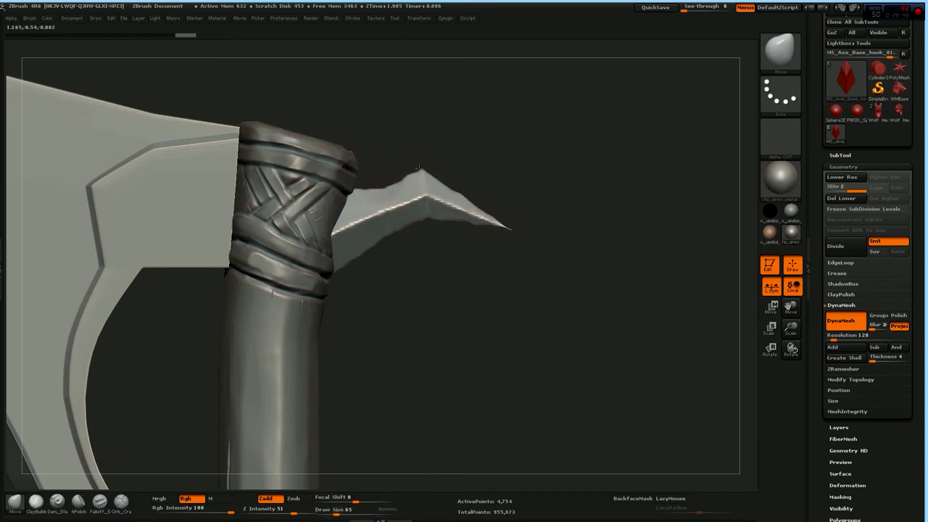
Pull the hook spike into a sharper, upward-curving point, then pick hPolish
mouse_move(366, 243)
mouse_down()
mouse_move(347, 256)
mouse_move(377, 231)
mouse_move(376, 216)
mouse_move(446, 189)
mouse_up()
drag(406, 217, 429, 231)
key(b)
key(h)
key(p)
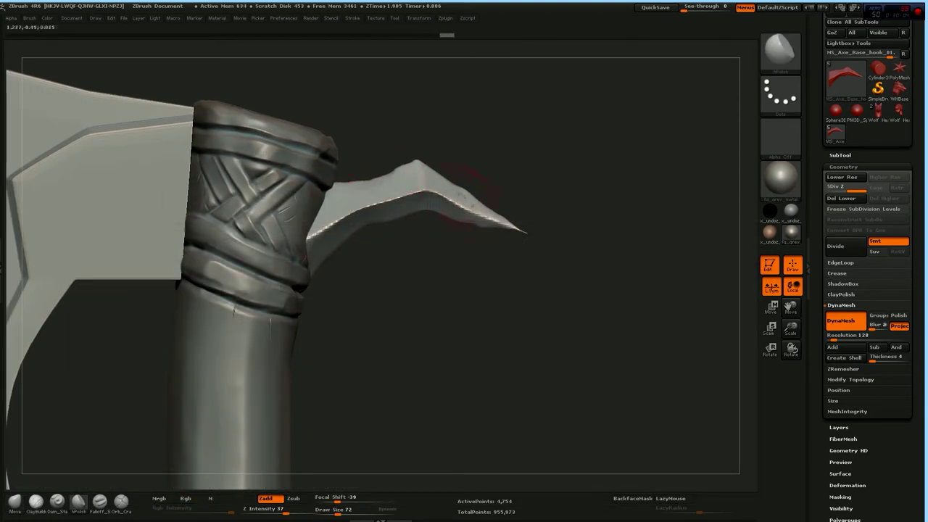
Subdivide the hook one more level and reshape its tip
ctrl+right_drag(501, 213, 512, 169)
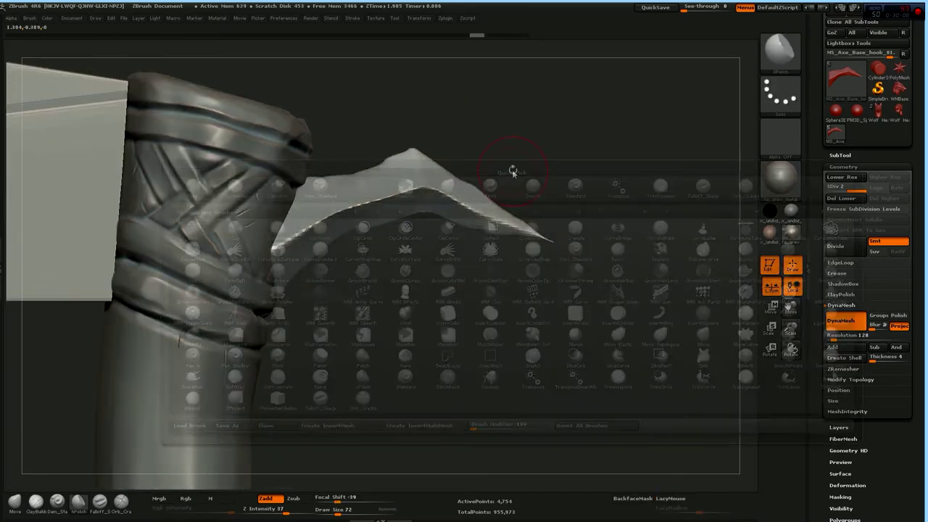
key(ctrl+d)
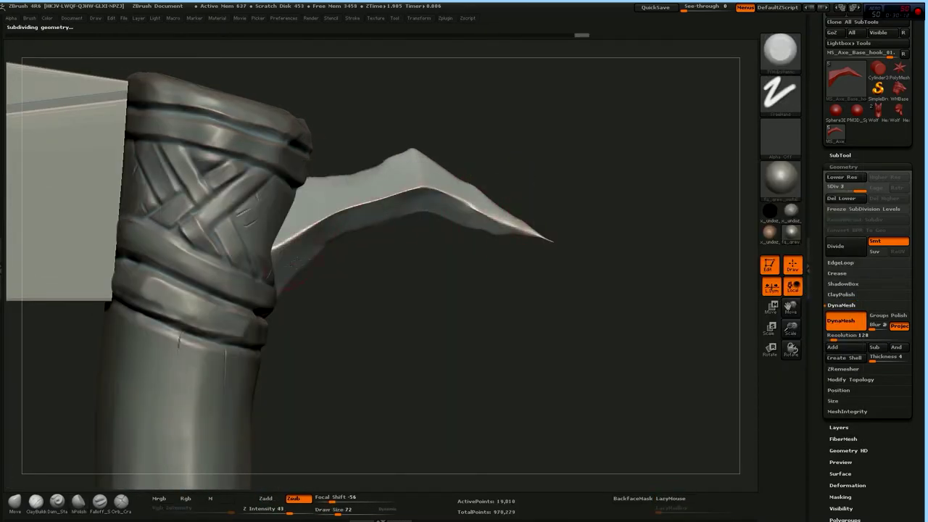
mouse_move(551, 305)
mouse_down()
mouse_move(507, 218)
mouse_move(493, 150)
mouse_move(558, 196)
mouse_move(552, 187)
mouse_up()
key(b)
key(s)
key(l)
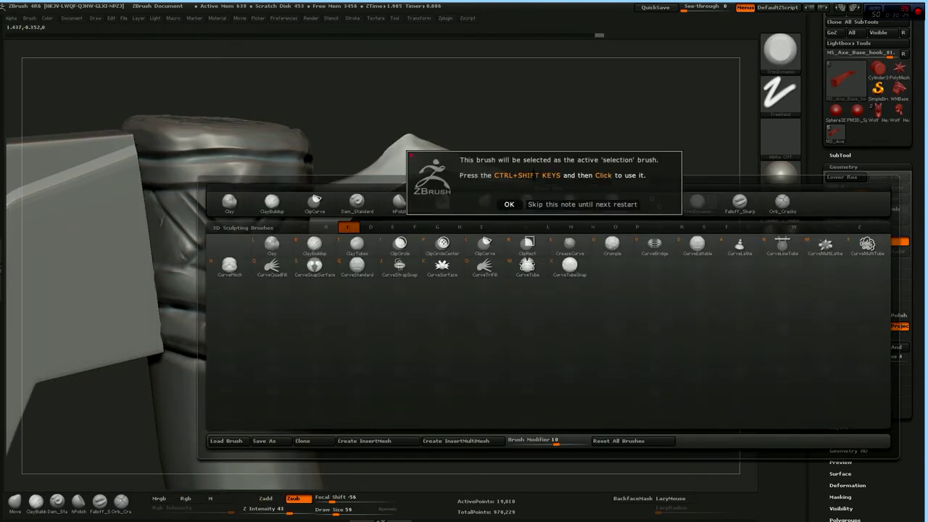
key(Return)
drag(549, 218, 526, 207)
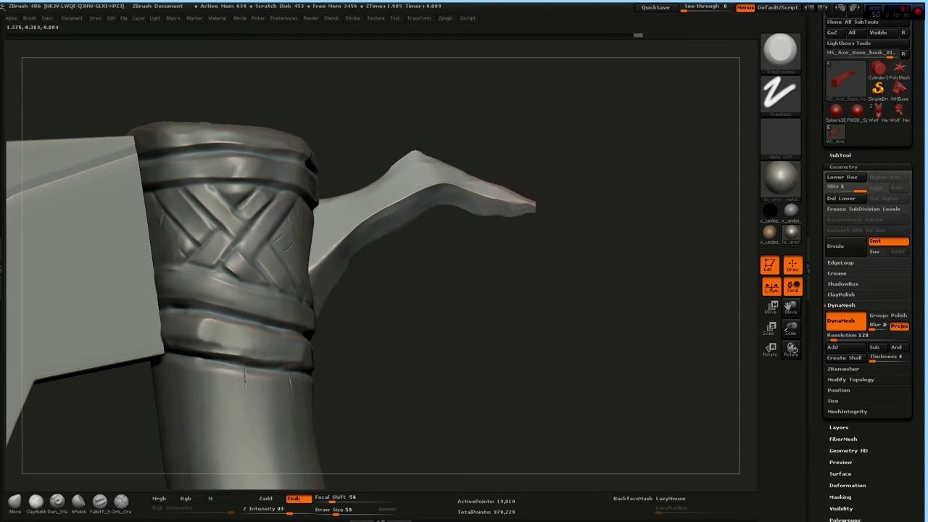
Polish the hook's tip with the hPolish brush
key(b)
key(Escape)
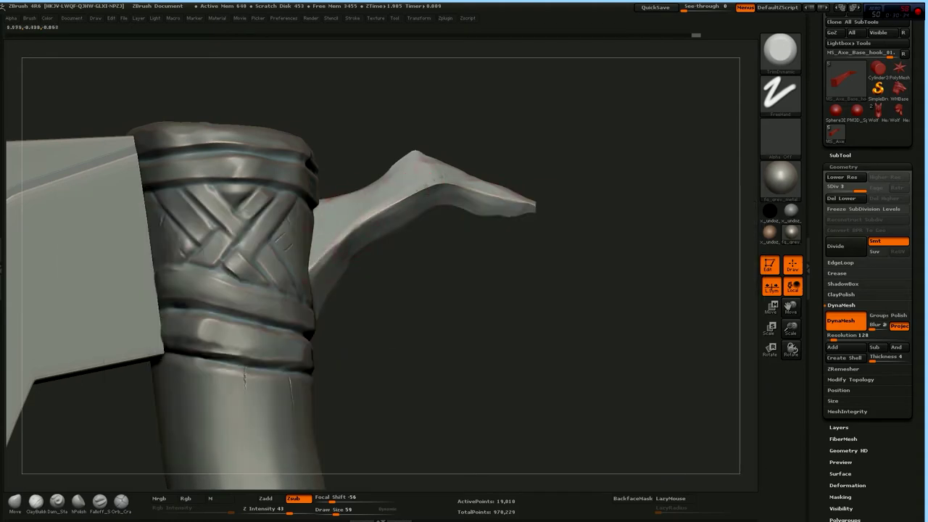
key(b)
key(h)
key(p)
drag(424, 155, 403, 170)
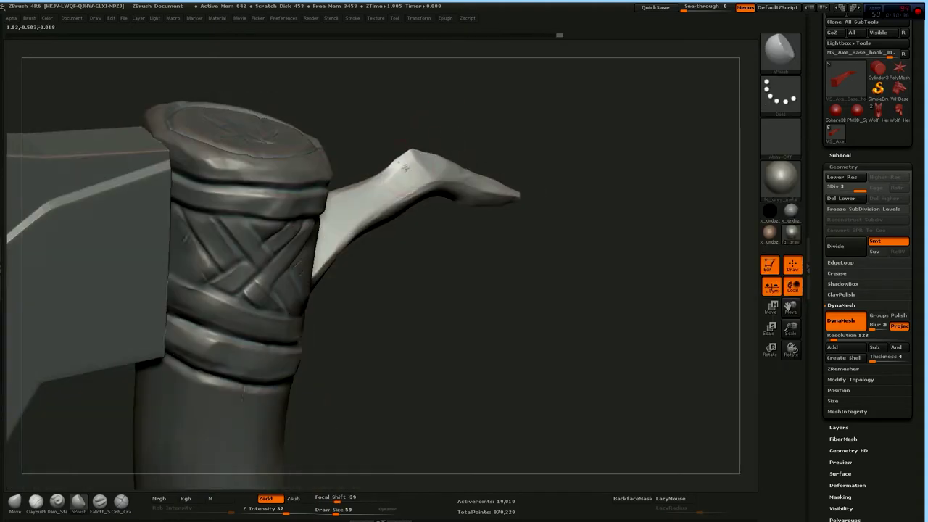
drag(406, 138, 395, 195)
At the base subdivision level, use Move to flatten the tip into a notched profile
key(b)
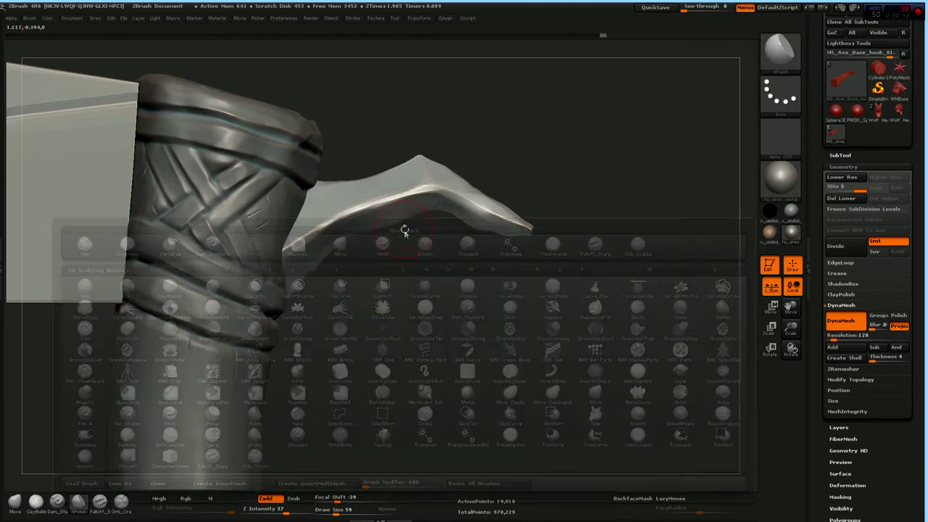
key(m)
key(v)
key(shift+d)
key(shift+d)
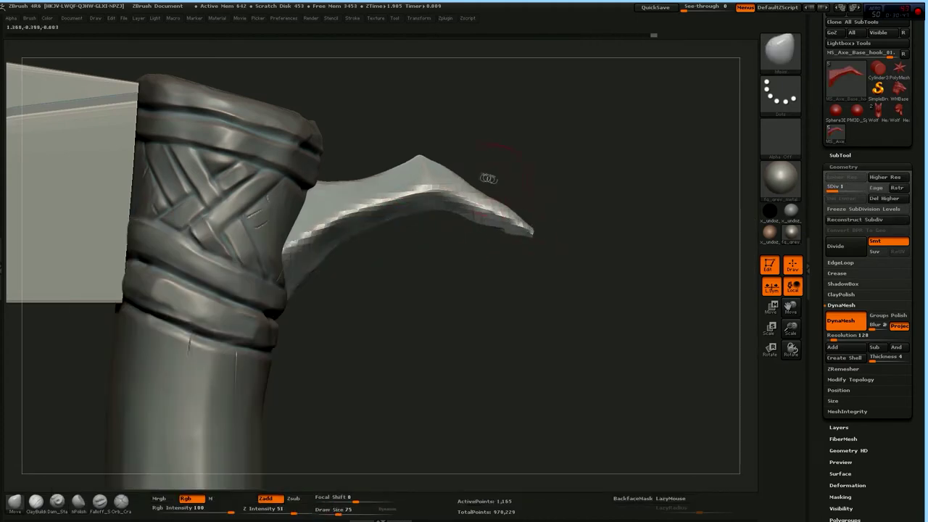
mouse_move(416, 156)
mouse_down()
mouse_move(399, 174)
mouse_move(341, 179)
mouse_up()
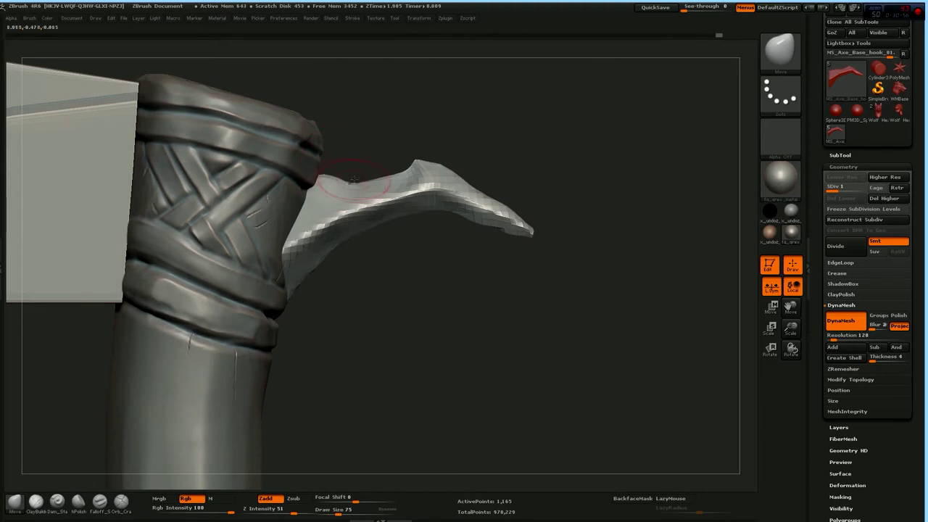
drag(325, 174, 329, 176)
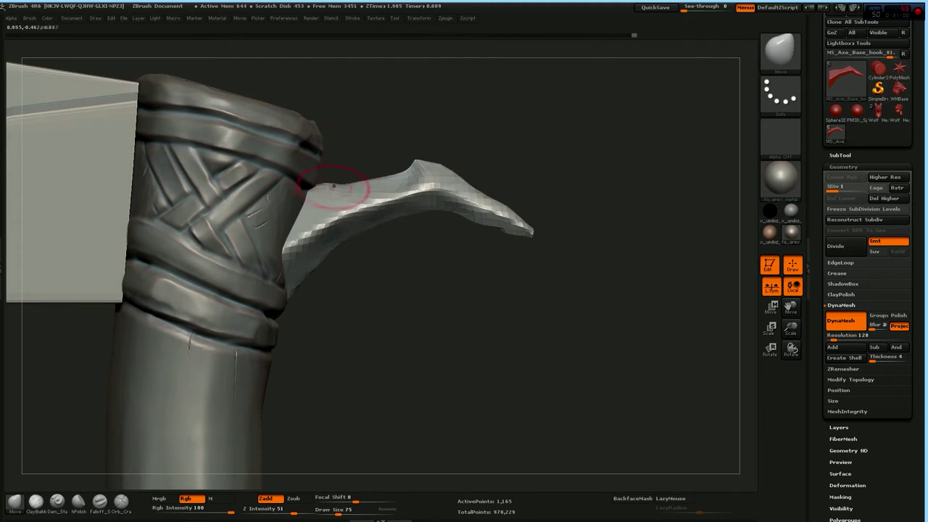
With a larger Move brush, pull the hook left and down, then step up to level 3
key(s)
alt+drag(502, 151, 508, 172)
drag(464, 266, 472, 262)
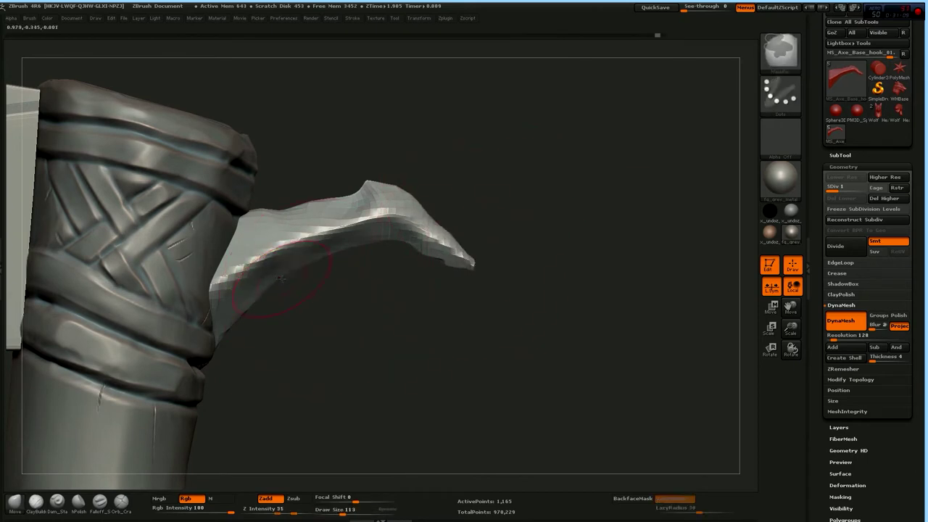
drag(311, 196, 292, 205)
key(s)
drag(405, 228, 408, 228)
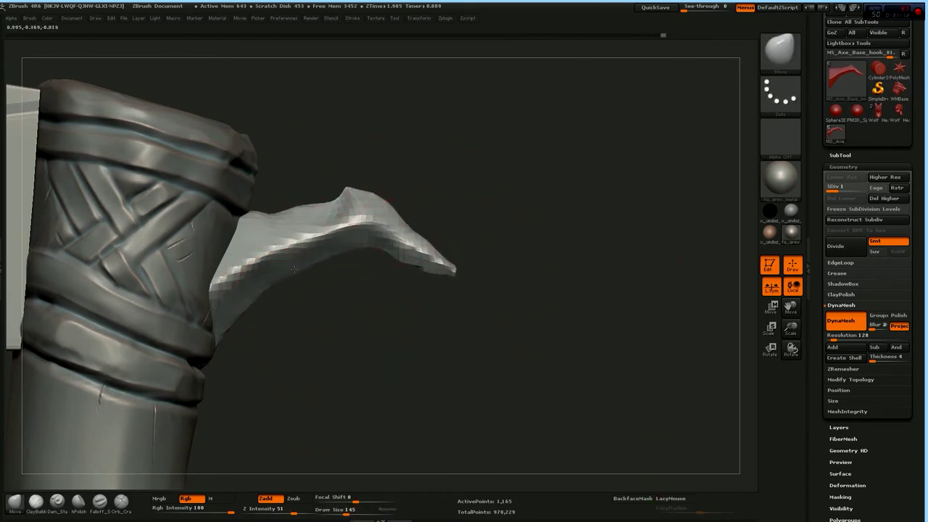
drag(319, 250, 306, 237)
key(d)
key(d)
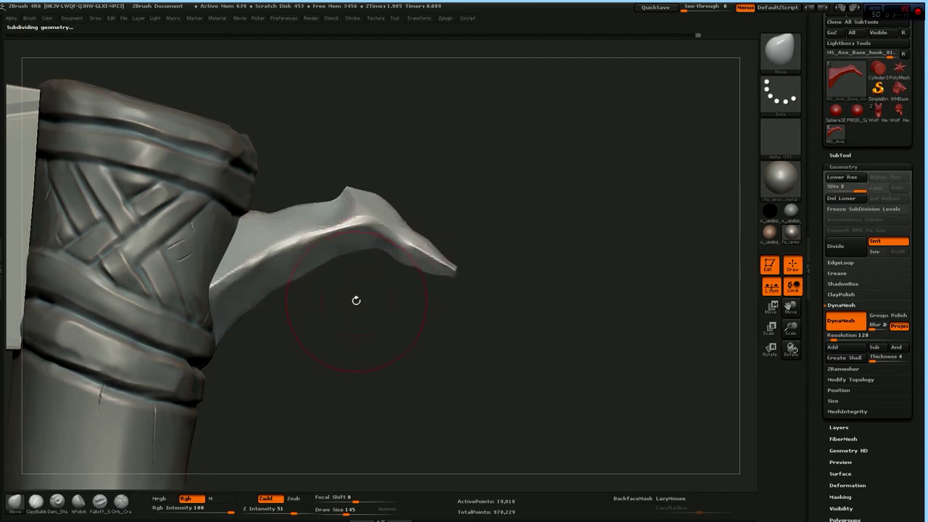
drag(364, 310, 476, 201)
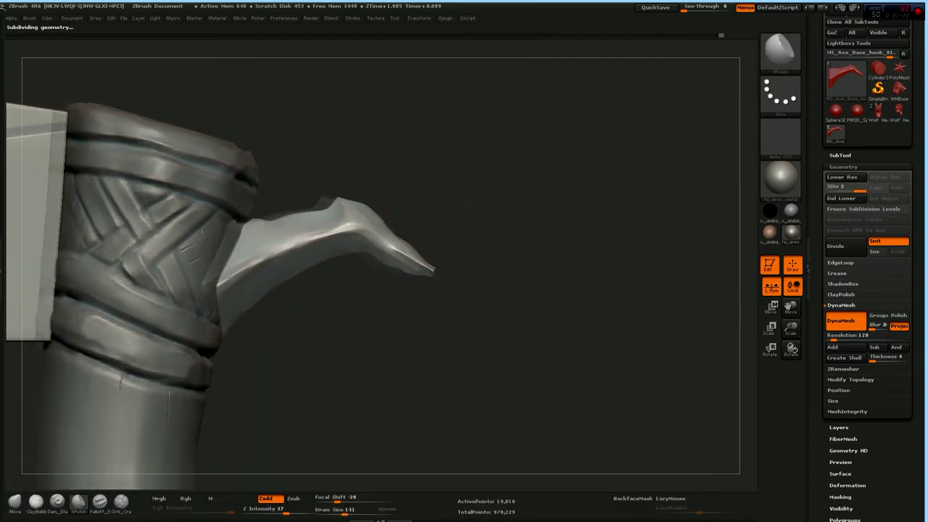
Pick the Pinch brush, then refine the shape with Move at level 1 and return to level 3
key(b)
click(408, 221)
key(b)
key(p)
key(i)
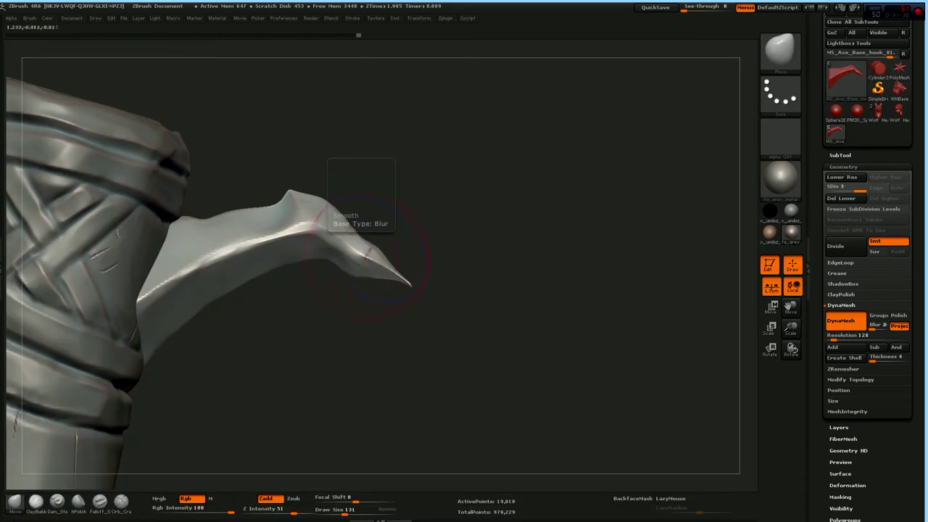
key(shift+d)
key(b)
key(m)
key(v)
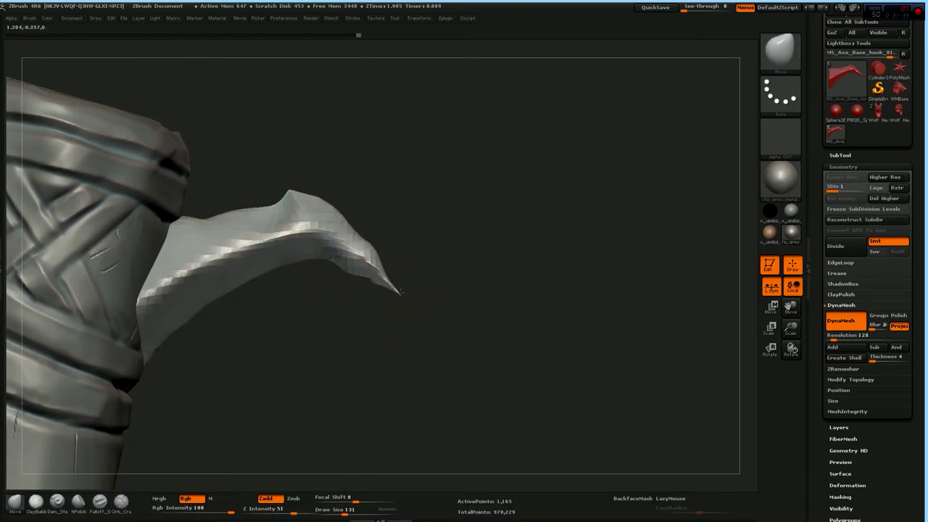
mouse_move(305, 305)
mouse_down()
mouse_move(243, 300)
mouse_move(276, 268)
mouse_up()
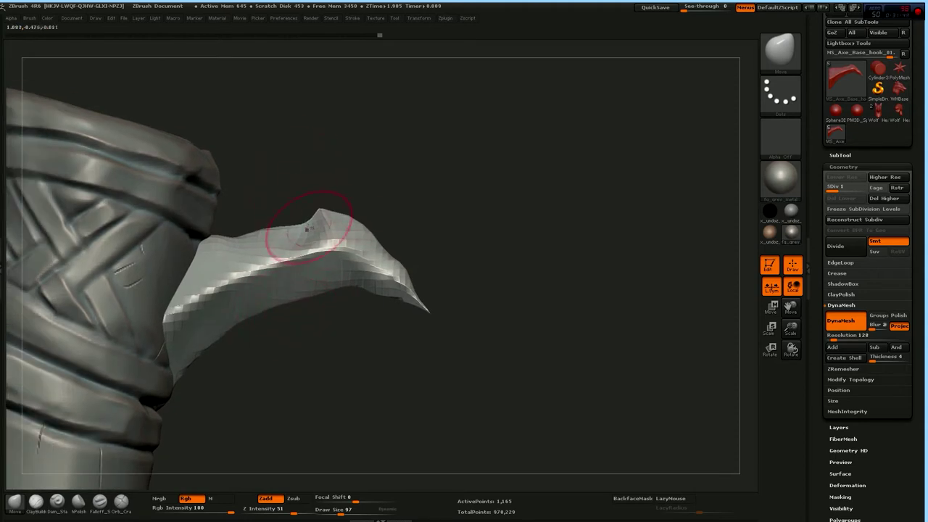
key(d)
key(d)
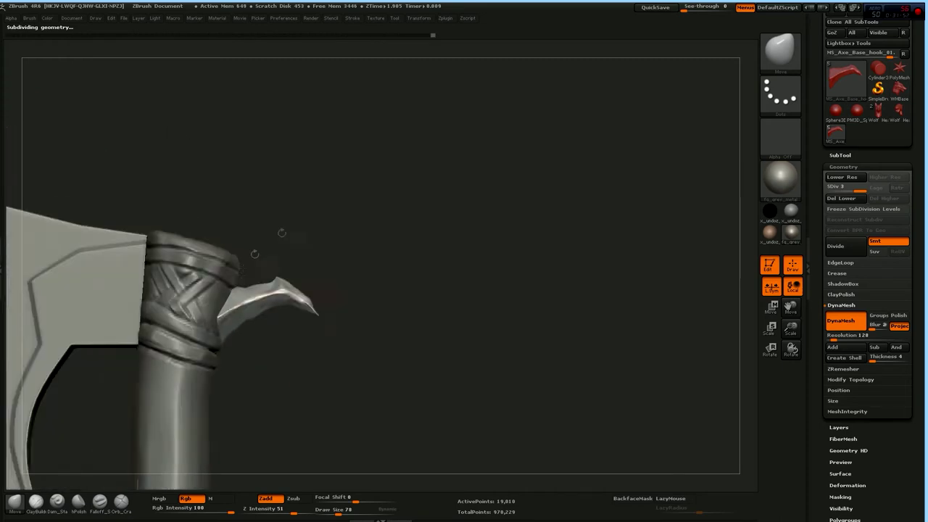
Inspect the hook spike from front and angled views, alternating hPolish and Move brushes
drag(253, 255, 334, 254)
mouse_move(268, 268)
mouse_down()
mouse_move(348, 185)
mouse_move(288, 329)
mouse_move(230, 230)
mouse_up()
key(b)
key(h)
key(p)
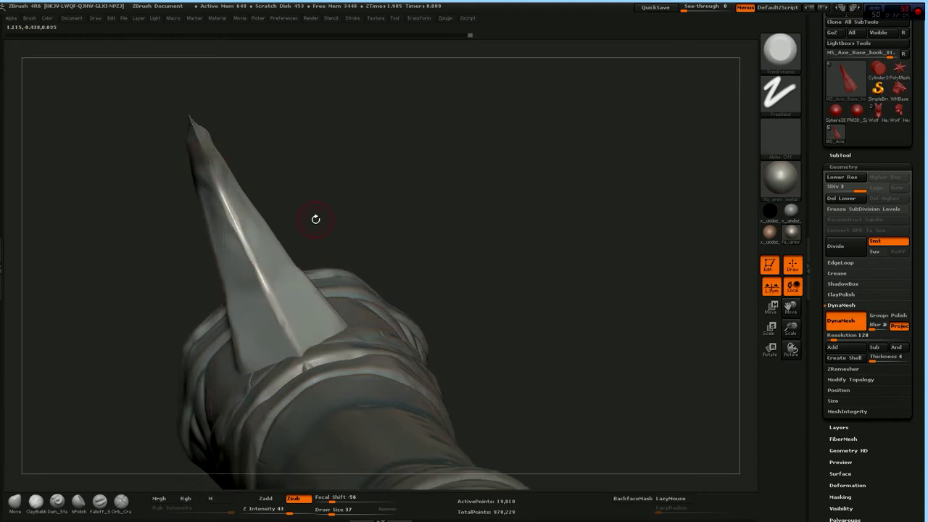
key(b)
key(m)
key(v)
mouse_move(306, 218)
mouse_down()
mouse_move(333, 286)
mouse_move(326, 135)
mouse_move(383, 193)
mouse_up()
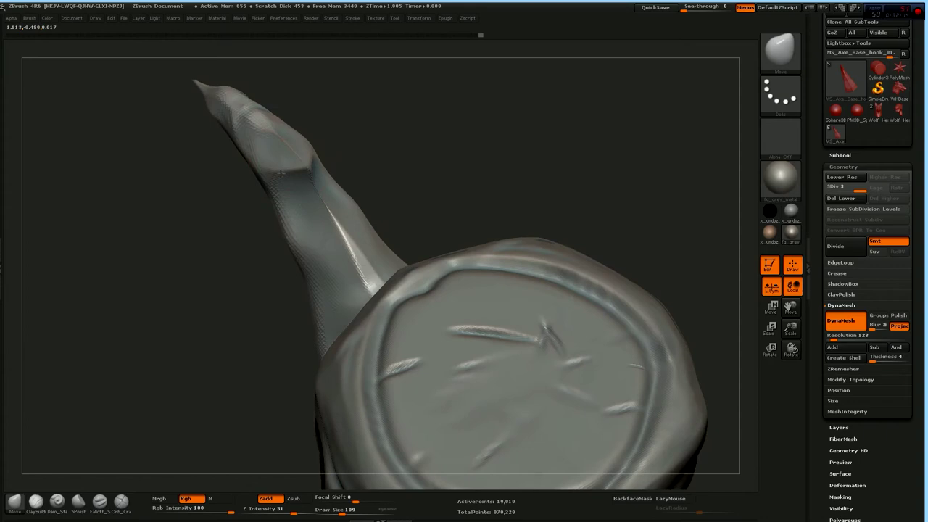
Switch to pOlish, then hPolish, checking the spike and pommel from tilted views
key(b)
key(p)
key(o)
mouse_move(340, 268)
mouse_down()
mouse_move(321, 217)
mouse_move(341, 203)
mouse_up()
mouse_move(264, 193)
mouse_down()
mouse_move(207, 207)
mouse_move(296, 187)
mouse_move(174, 217)
mouse_move(218, 223)
mouse_move(213, 244)
mouse_move(179, 246)
mouse_move(182, 259)
mouse_move(275, 230)
mouse_move(272, 293)
mouse_move(311, 263)
mouse_move(274, 179)
mouse_up()
key(b)
key(h)
key(p)
Divide the hook spike to subdivision level 4 and view it in three-quarter close-up
key(b)
key(s)
key(h)
key(ctrl+d)
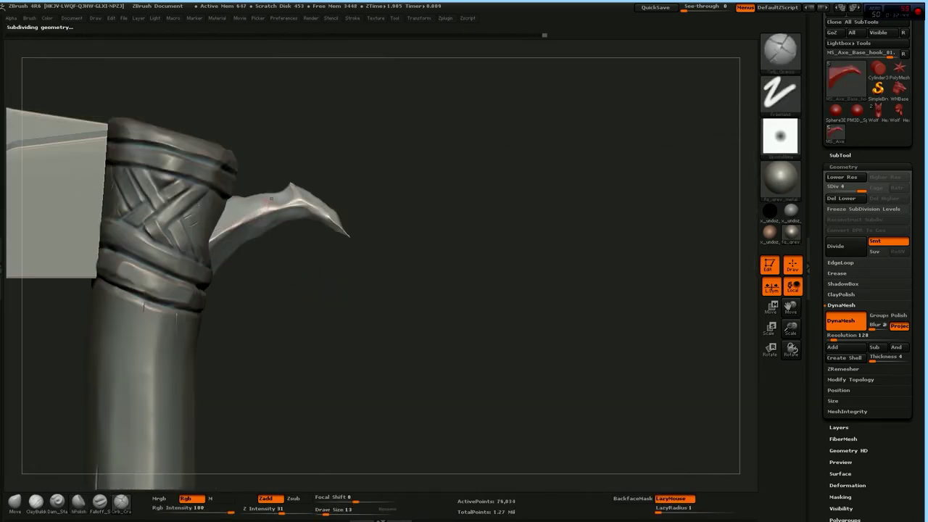
mouse_move(329, 217)
mouse_down()
mouse_move(408, 259)
mouse_move(378, 247)
mouse_move(435, 218)
mouse_move(445, 196)
mouse_move(263, 288)
mouse_up()
Select the main handle subtool and inspect the handle top and hook from several angles
alt+click(435, 200)
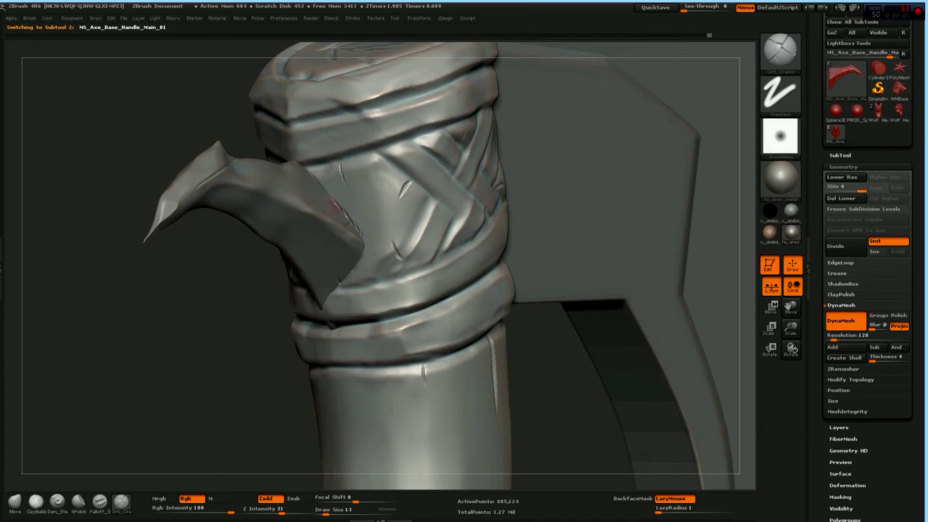
drag(388, 182, 358, 229)
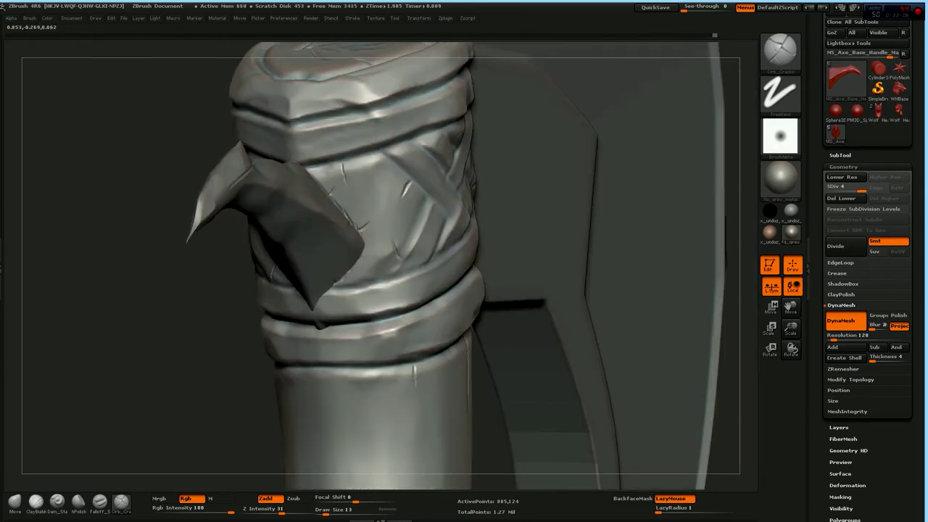
drag(328, 291, 302, 304)
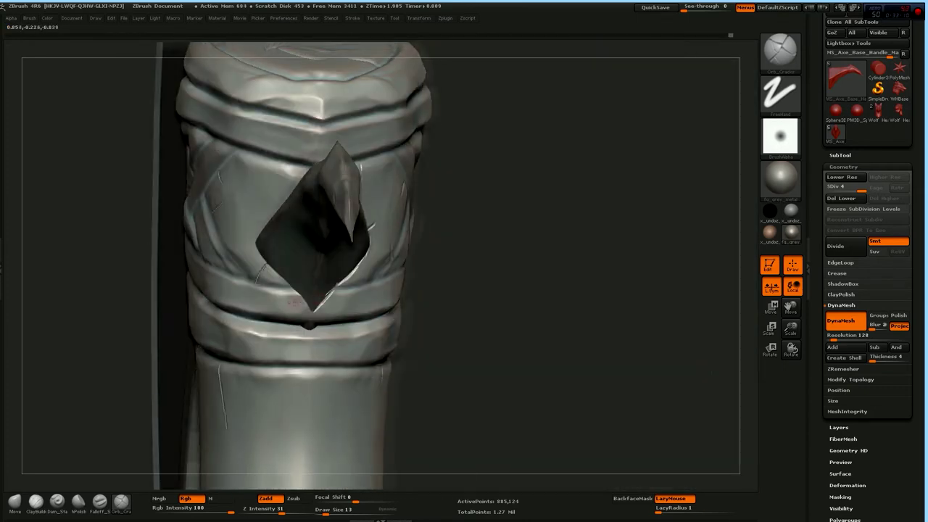
drag(271, 268, 297, 279)
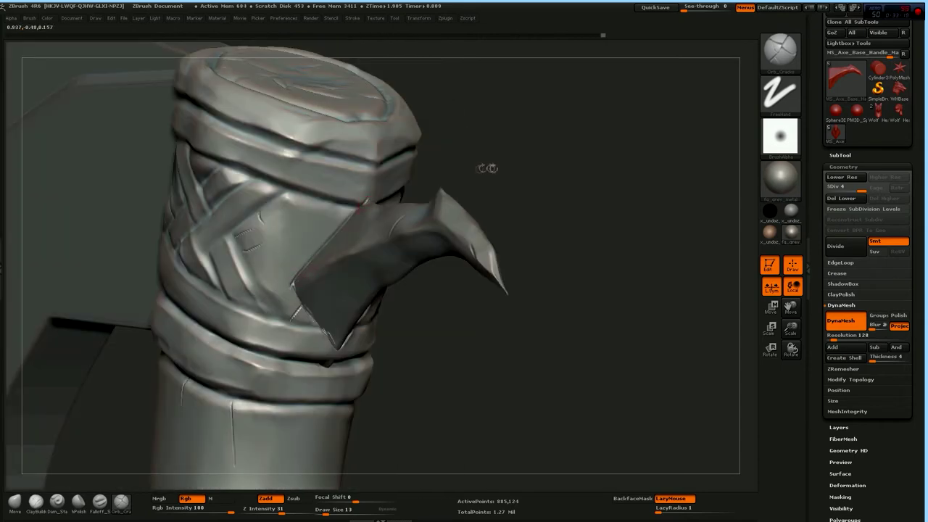
drag(487, 168, 435, 171)
mouse_move(254, 252)
mouse_down()
mouse_move(304, 254)
mouse_move(246, 258)
mouse_up()
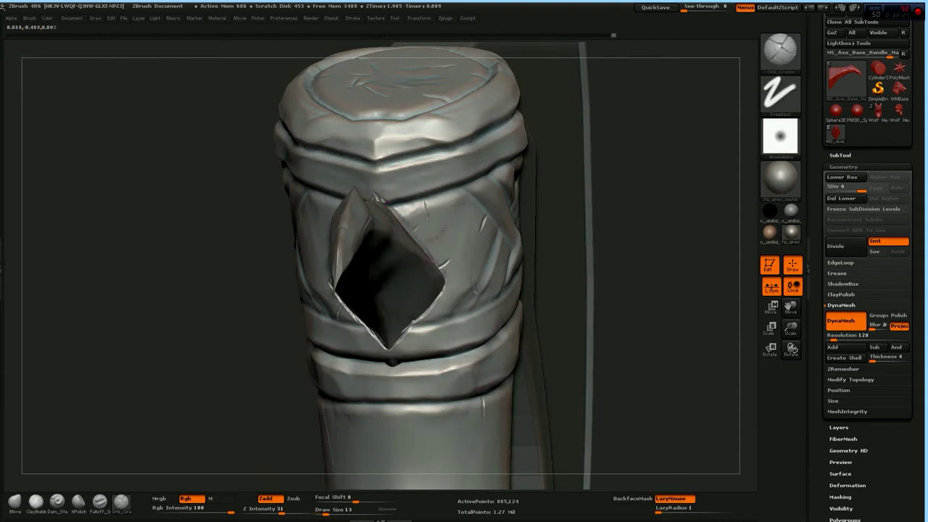
mouse_move(272, 303)
mouse_down()
mouse_move(239, 303)
mouse_move(343, 253)
mouse_up()
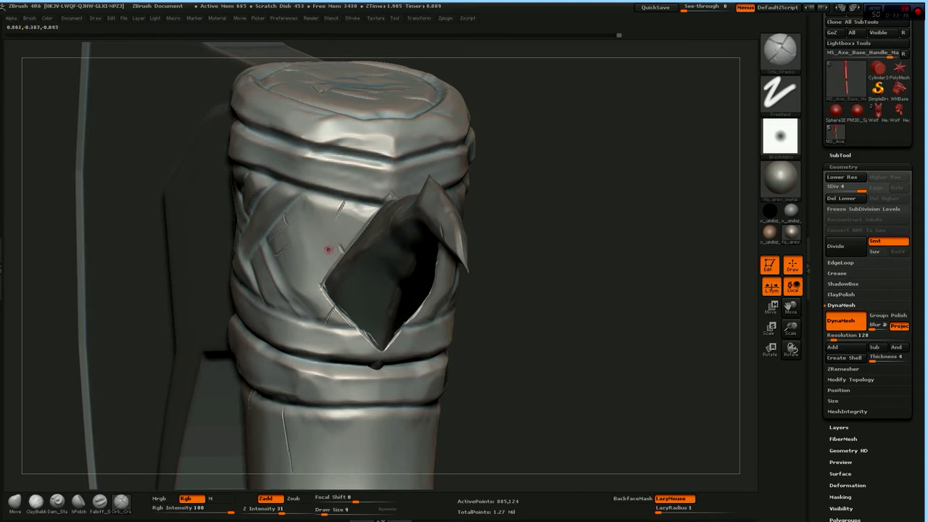
drag(503, 236, 430, 316)
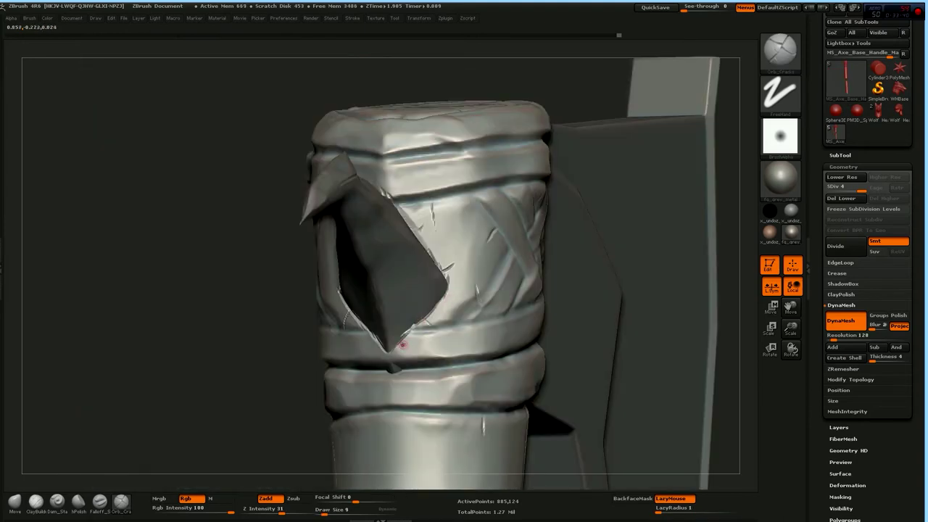
drag(406, 347, 356, 249)
Select the hook, go back to the handle mesh, and pick the Standard brush
alt+click(356, 260)
key(s)
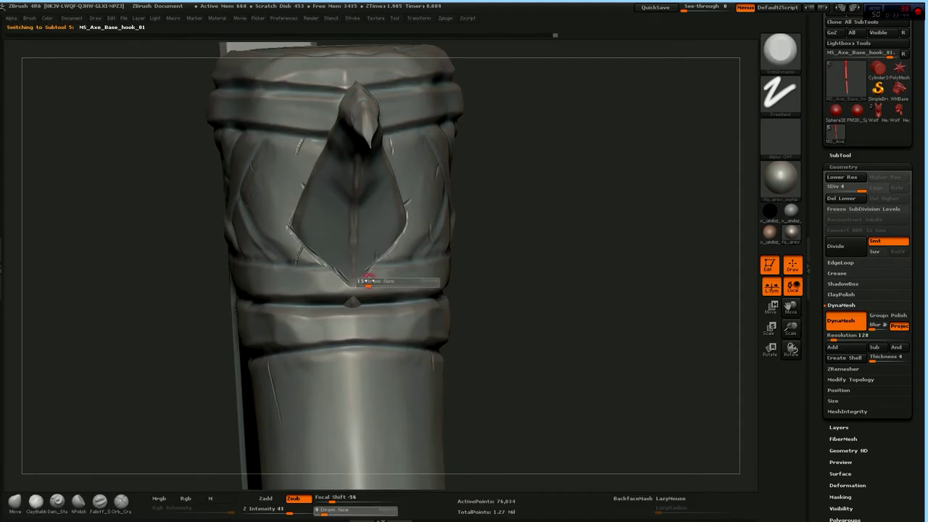
drag(352, 303, 379, 276)
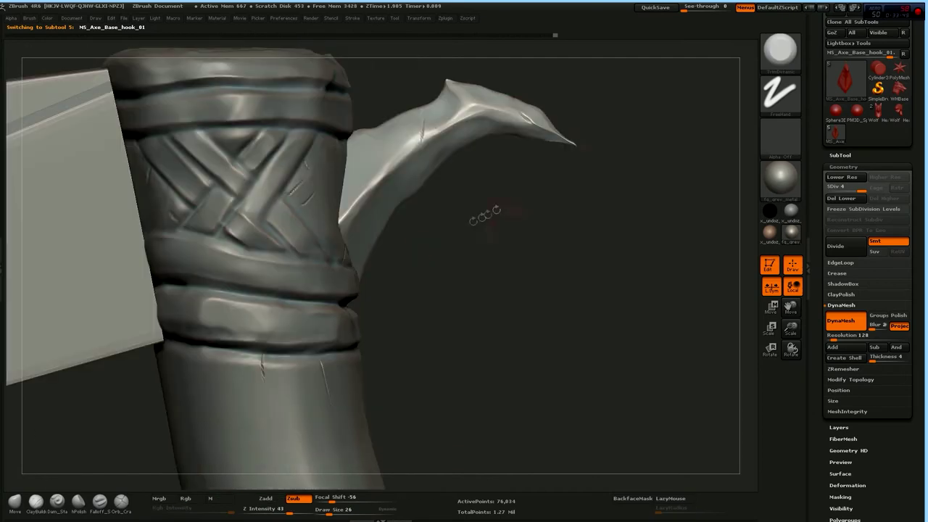
alt+click(348, 272)
key(b)
key(s)
key(t)
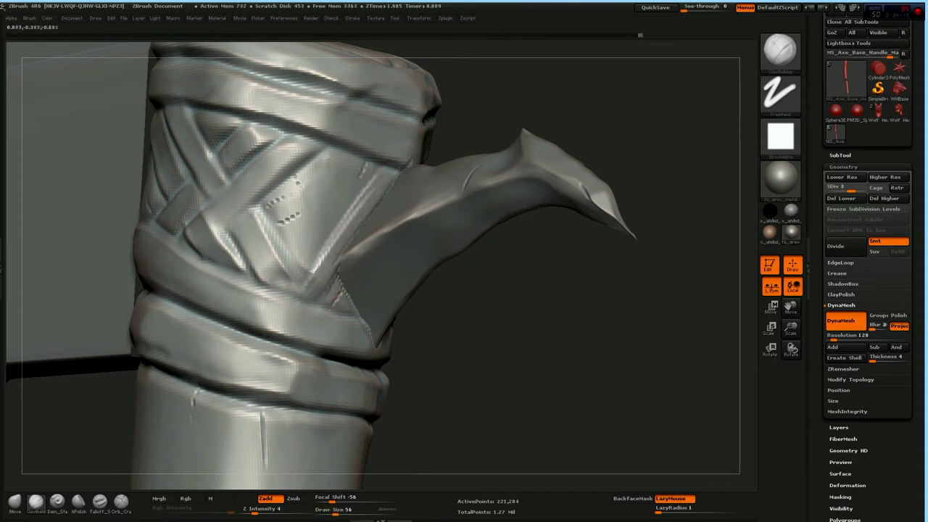
Build three diagonal ClayBuildup strokes across the handle strap beside the hook spike
drag(511, 109, 401, 143)
mouse_move(528, 205)
mouse_down()
mouse_move(313, 143)
mouse_move(378, 276)
mouse_move(362, 187)
mouse_up()
drag(351, 323, 413, 239)
drag(428, 192, 395, 275)
drag(424, 210, 373, 279)
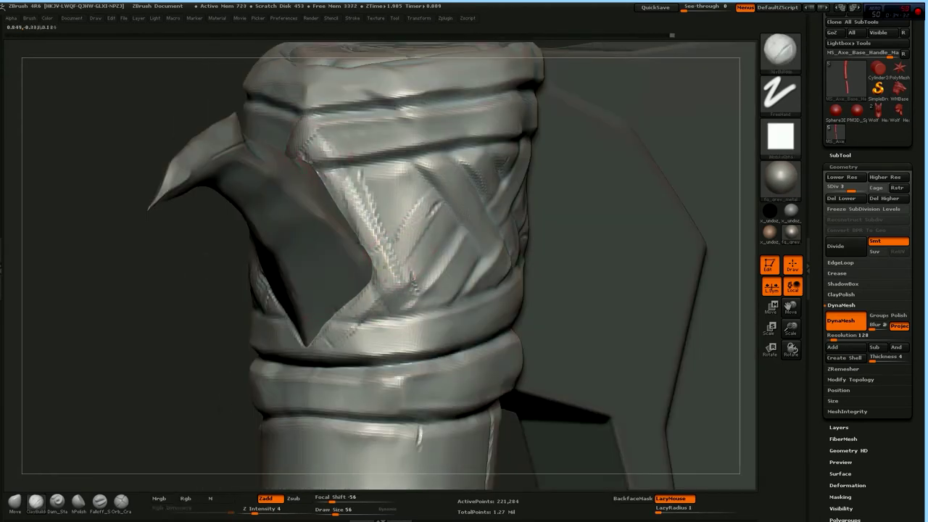
Orbit to face the hook spike head-on and switch to the Dam_Standard brush
drag(623, 276, 725, 282)
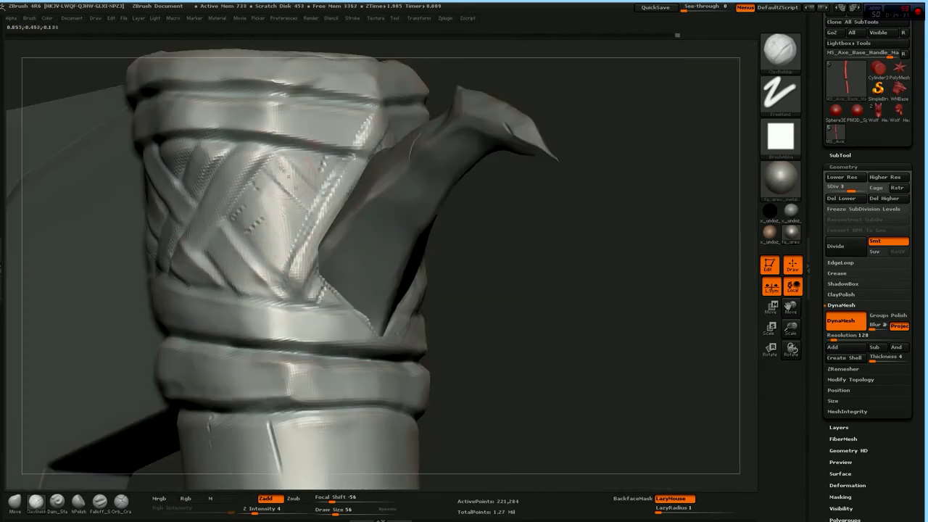
mouse_move(502, 281)
mouse_down()
mouse_move(519, 248)
mouse_move(302, 289)
mouse_up()
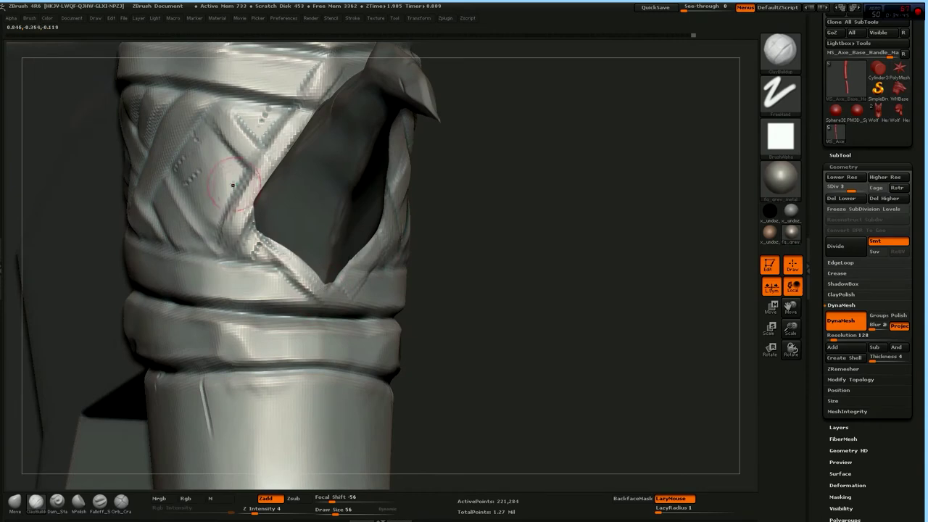
mouse_move(406, 182)
mouse_down()
mouse_move(389, 167)
mouse_move(427, 184)
mouse_move(307, 247)
mouse_up()
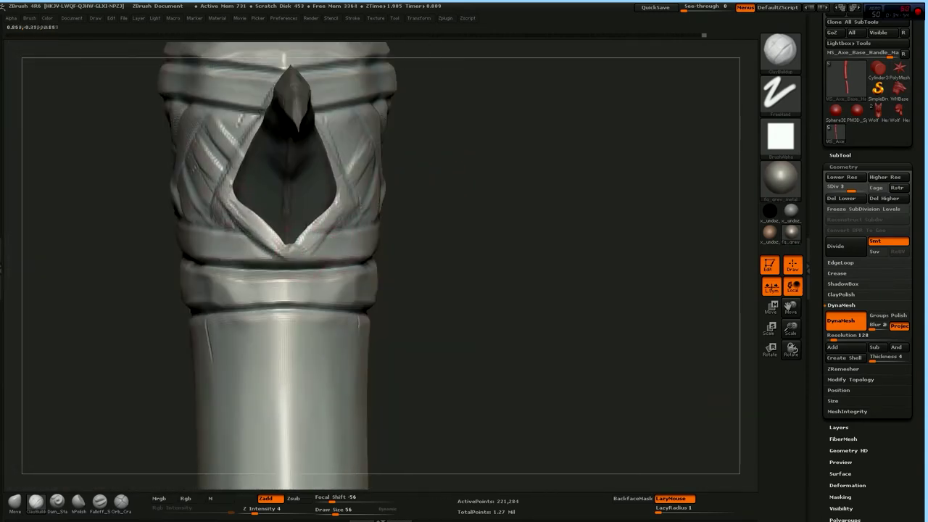
key(b)
key(d)
key(s)
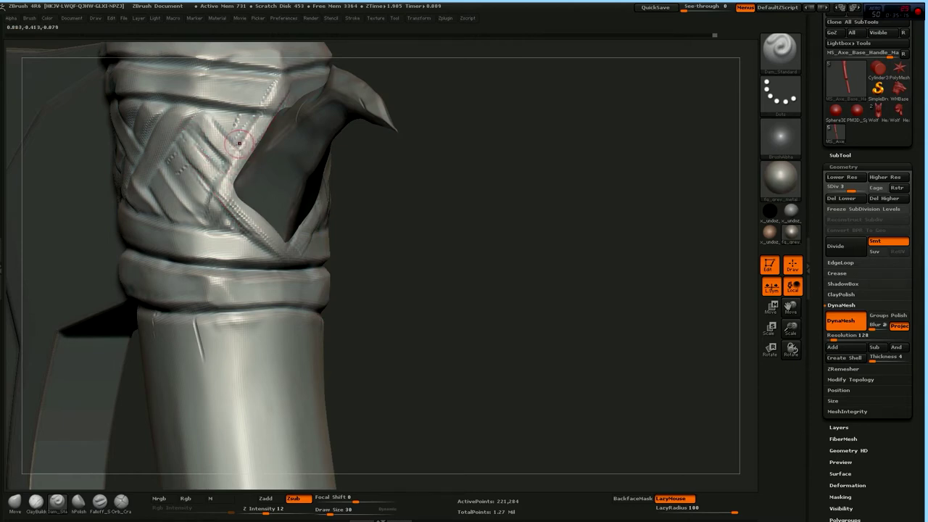
Soften the carved strap surface, then orbit to view the handle's right side and axe head
shift+drag(250, 190, 228, 150)
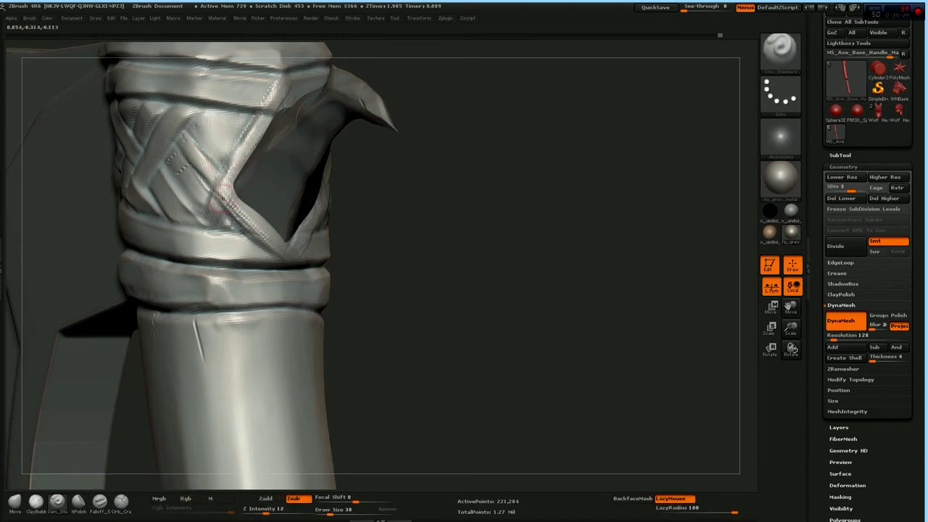
drag(352, 271, 257, 245)
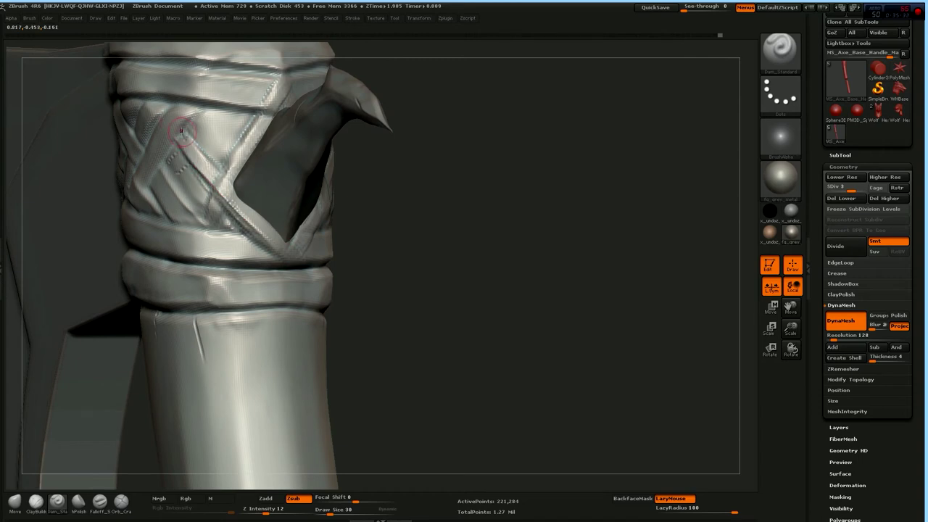
shift+drag(348, 277, 272, 256)
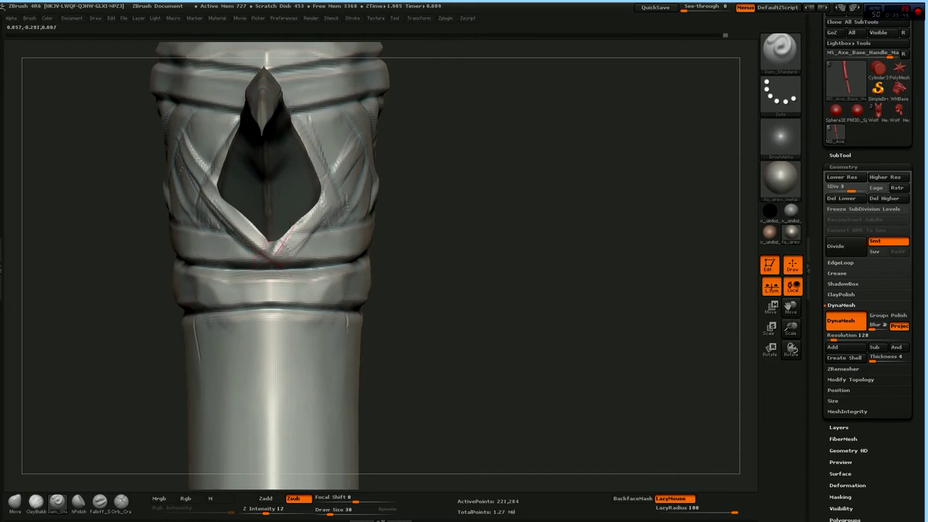
drag(329, 190, 297, 252)
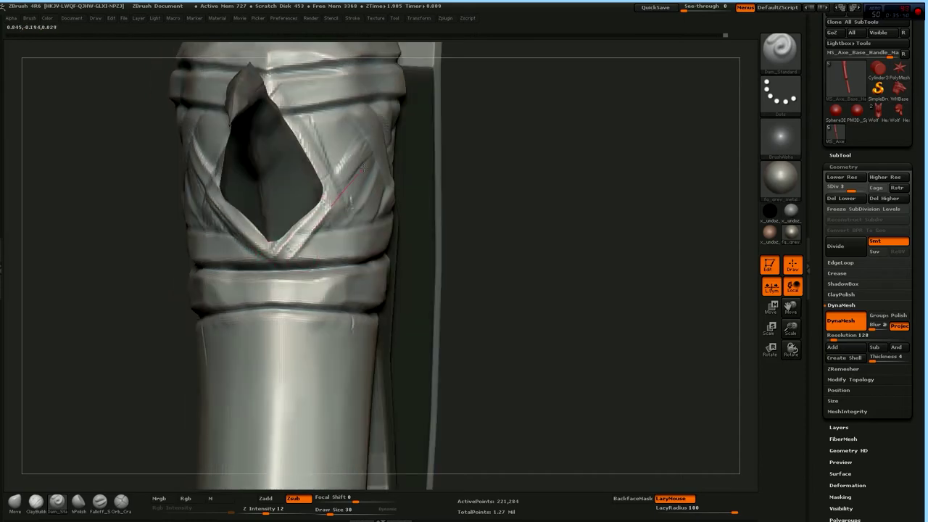
drag(363, 167, 341, 200)
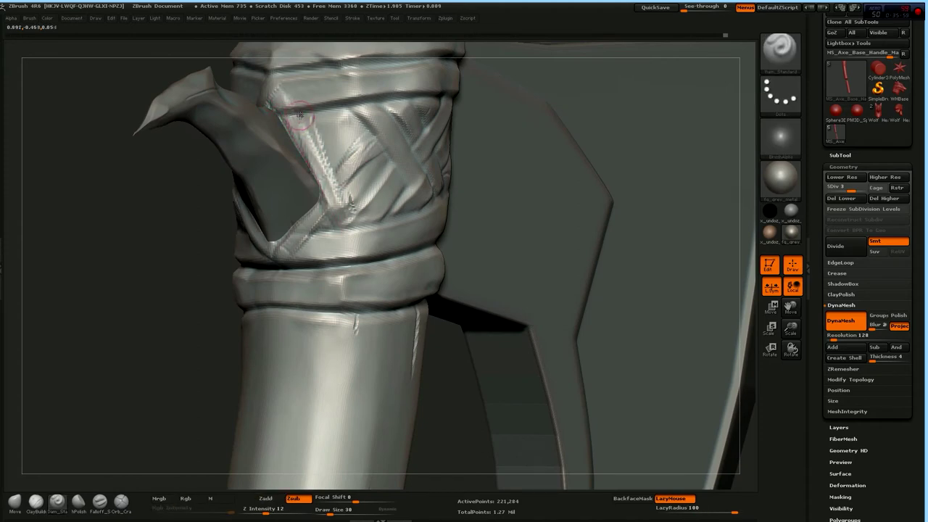
Carve creases and a groove along the diagonal wrap strap with Dam_Standard
drag(300, 114, 346, 211)
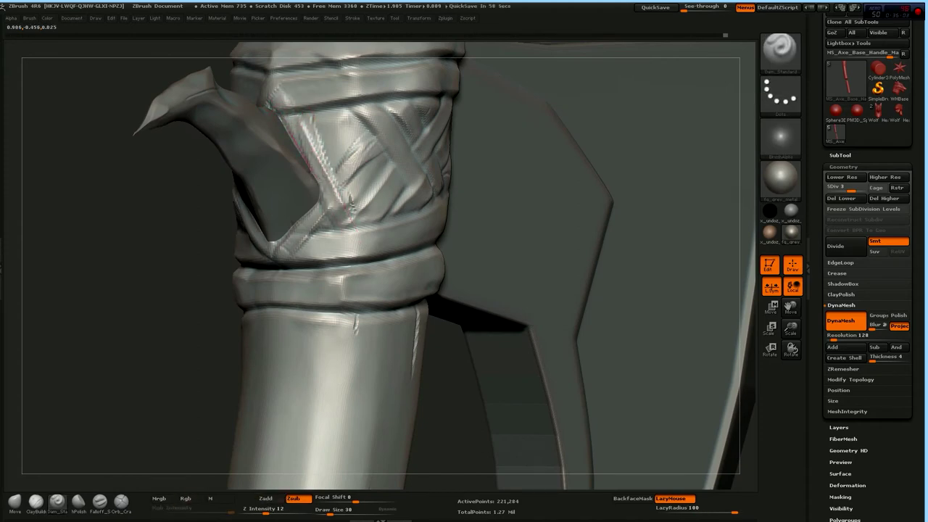
drag(287, 115, 303, 139)
drag(342, 219, 337, 230)
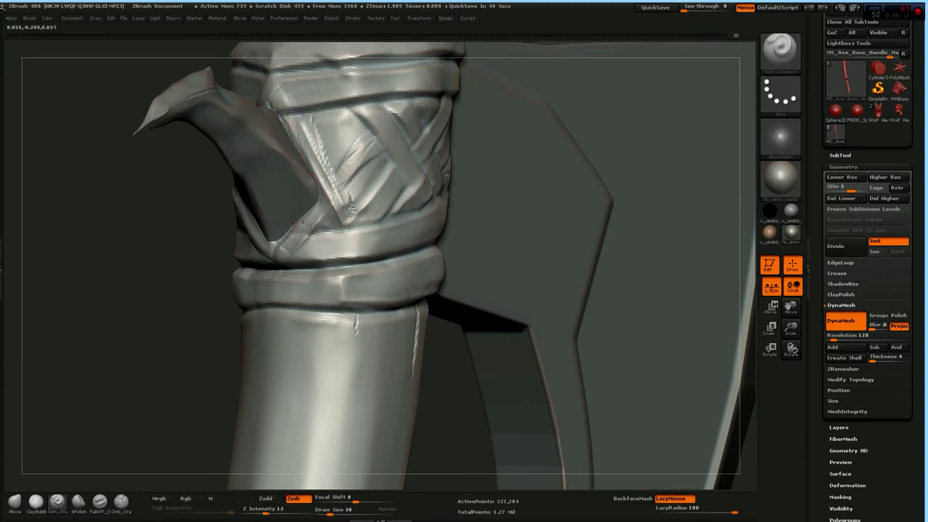
drag(318, 121, 339, 182)
Briefly select ClayBuildup, then return to Dam_Standard with subtractive carving settings
key(b)
key(c)
key(b)
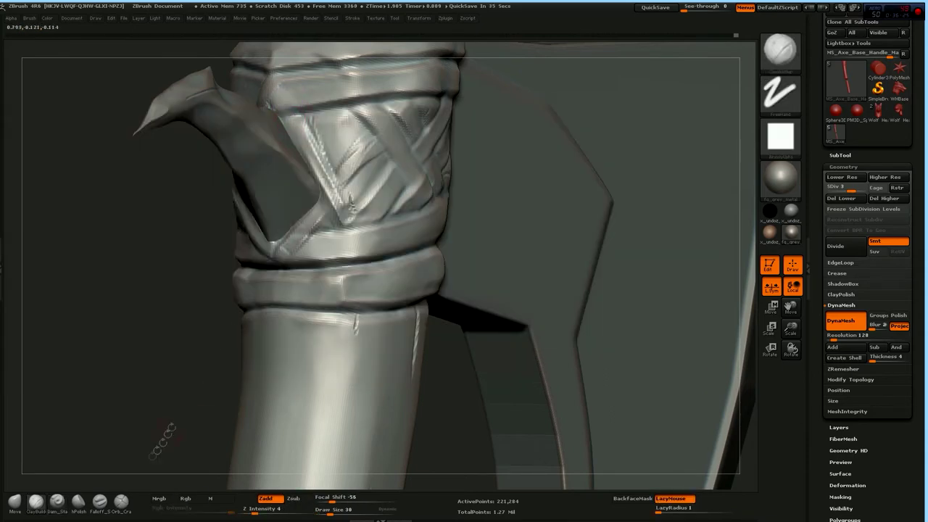
key(b)
key(d)
key(s)
key(b)
key(s)
key(t)
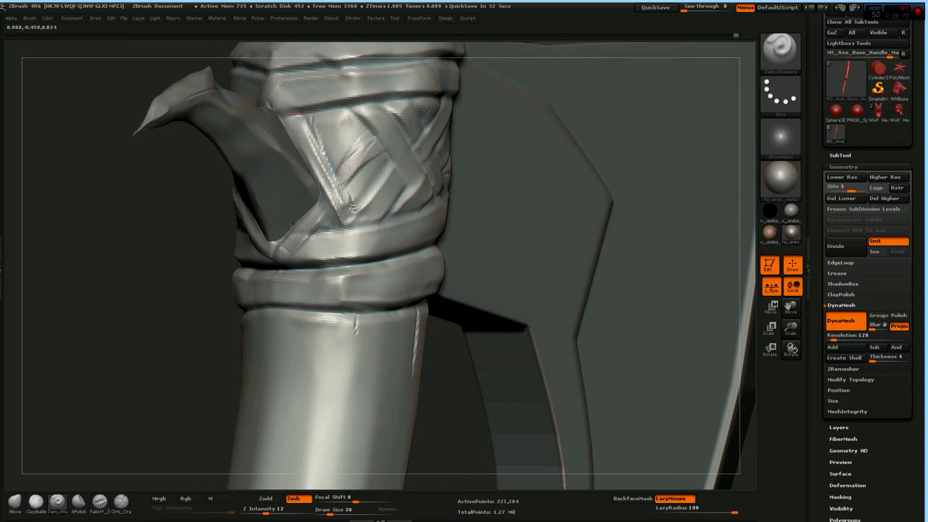
Carve grooves along the upper band's edge and across the woven band
mouse_move(345, 99)
mouse_down()
mouse_move(289, 113)
mouse_move(331, 207)
mouse_up()
drag(290, 128, 291, 141)
drag(340, 156, 392, 119)
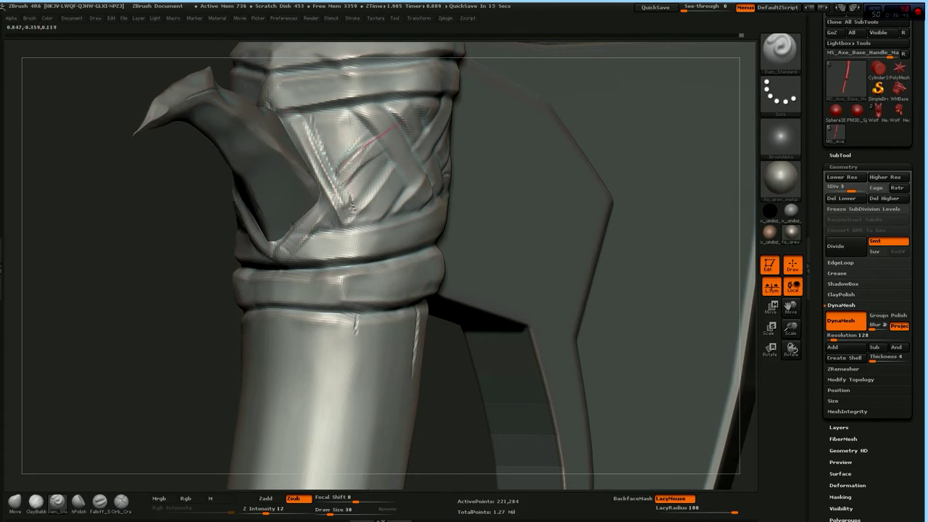
drag(337, 172, 419, 128)
drag(325, 168, 349, 203)
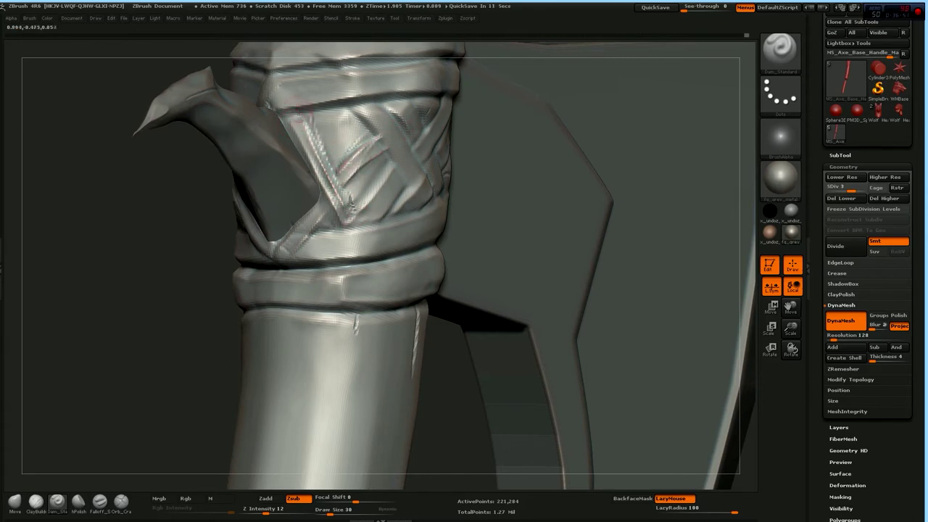
Carve a new groove on the wrap from a front view, then switch to hPolish
drag(216, 259, 288, 265)
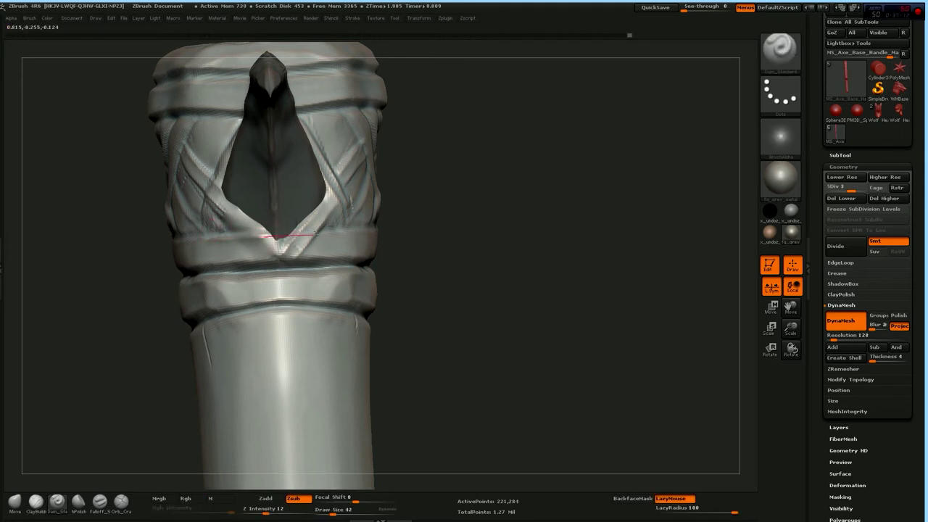
drag(406, 254, 463, 240)
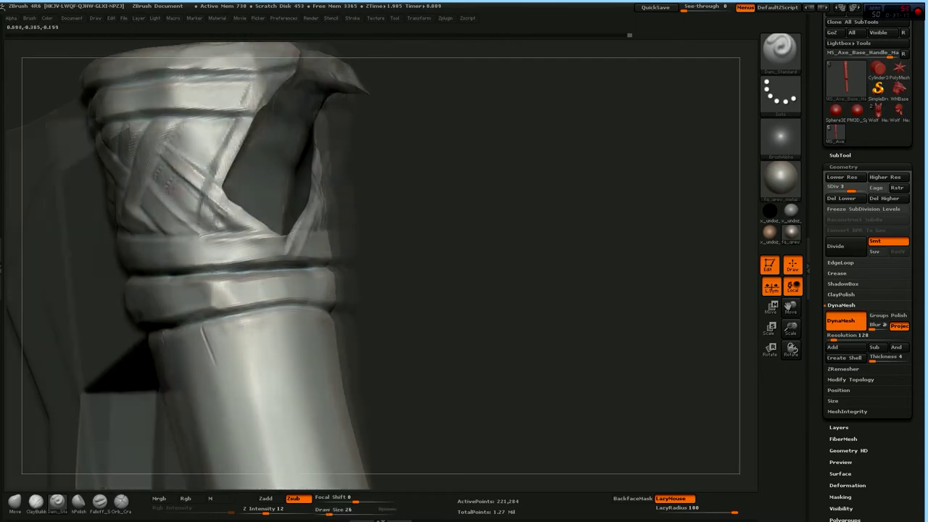
drag(166, 155, 262, 240)
drag(186, 155, 266, 231)
mouse_move(179, 160)
alt+mouse_down()
mouse_move(331, 114)
mouse_move(356, 135)
mouse_move(452, 66)
alt+mouse_up()
key(b)
key(h)
key(p)
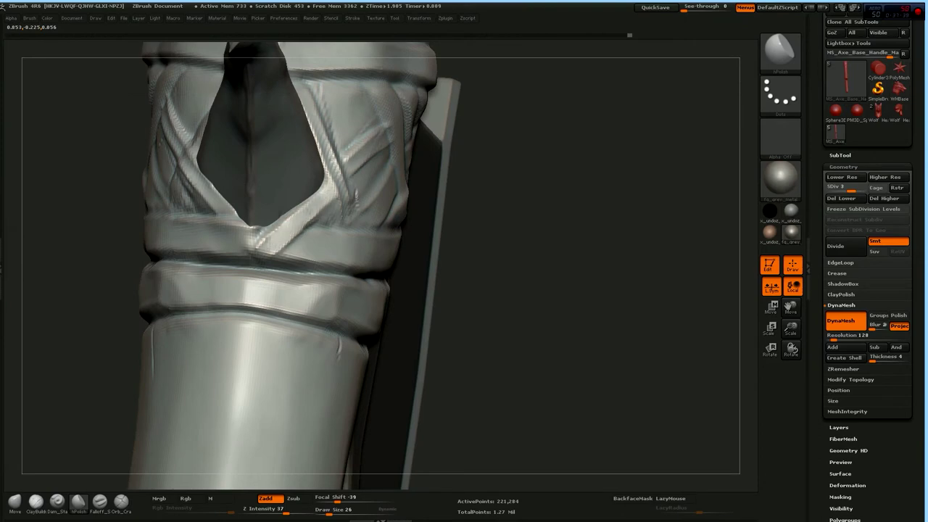
Orbit around the wrap band and subdivide the handle to SDiv 4
drag(319, 194, 363, 155)
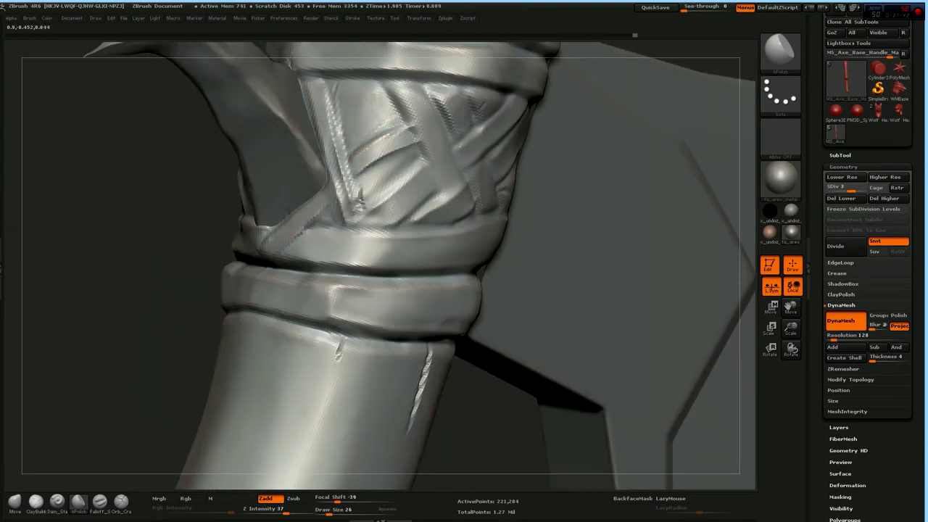
drag(328, 129, 218, 145)
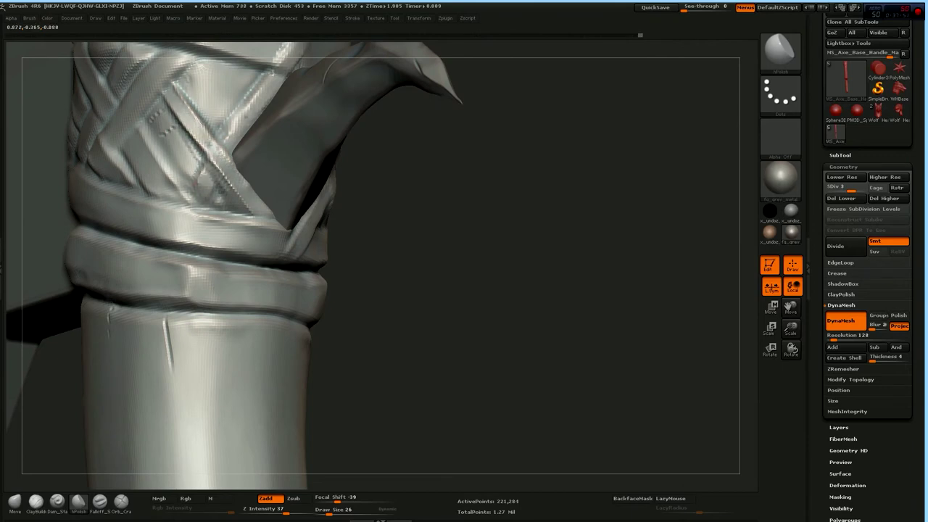
mouse_move(246, 127)
mouse_down()
mouse_move(404, 186)
mouse_move(478, 181)
mouse_up()
key(d)
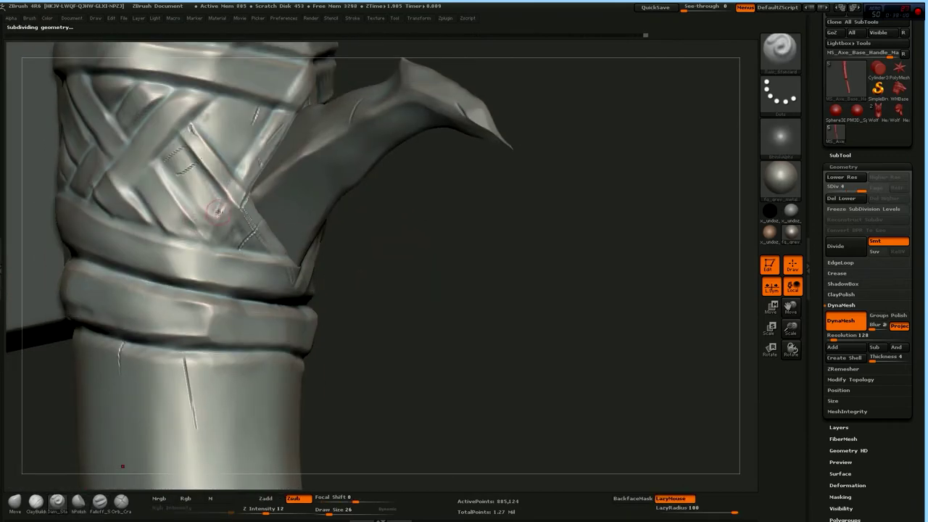
Smooth away the stray groove near the spike and view the diamond opening
mouse_move(165, 136)
shift+mouse_down()
mouse_move(229, 262)
mouse_move(241, 168)
shift+mouse_up()
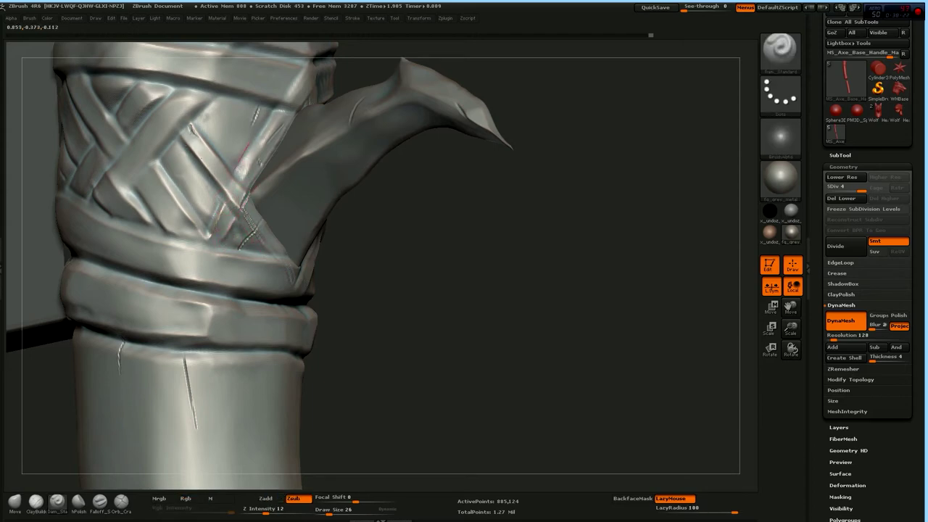
shift+drag(254, 119, 261, 165)
drag(338, 263, 221, 213)
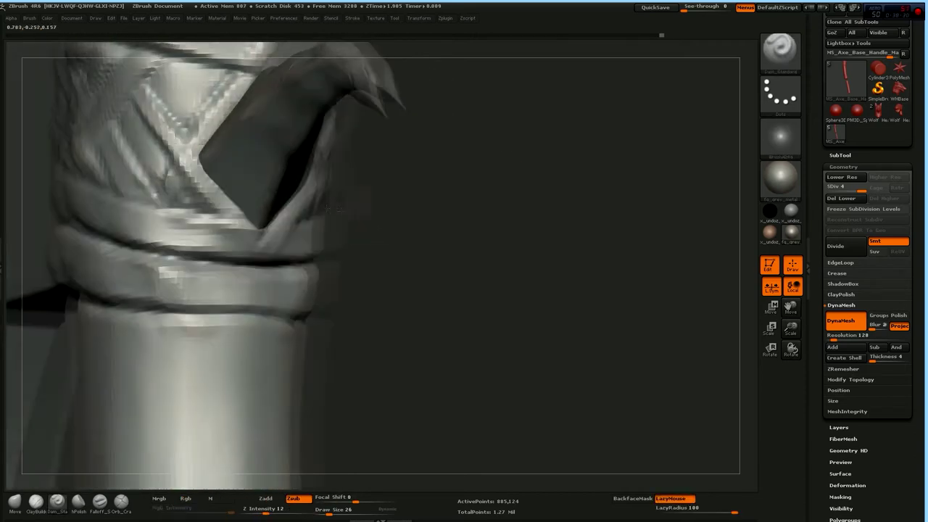
mouse_move(358, 170)
mouse_down()
mouse_move(199, 228)
mouse_move(249, 221)
mouse_up()
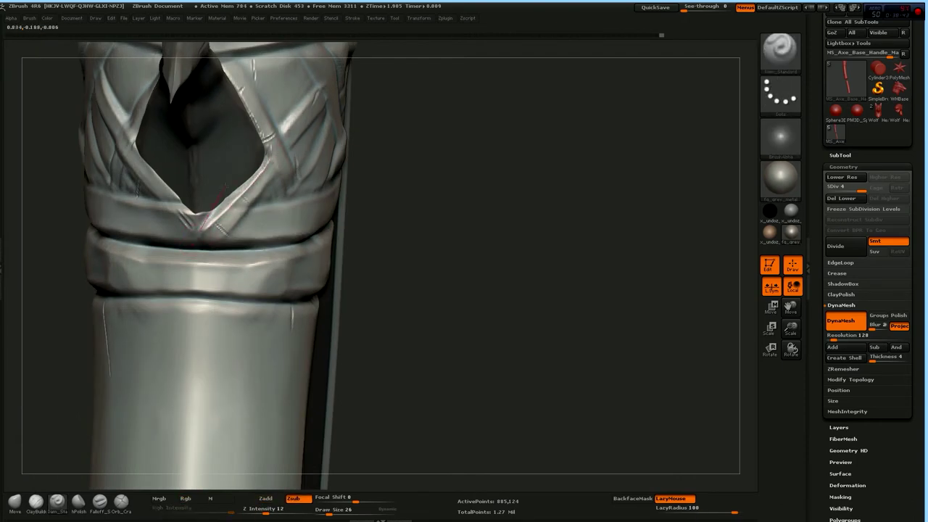
Crease along the diagonal strap with Dam_Standard, extending it up the strap edge
mouse_move(370, 154)
mouse_down()
mouse_move(218, 231)
mouse_move(285, 162)
mouse_up()
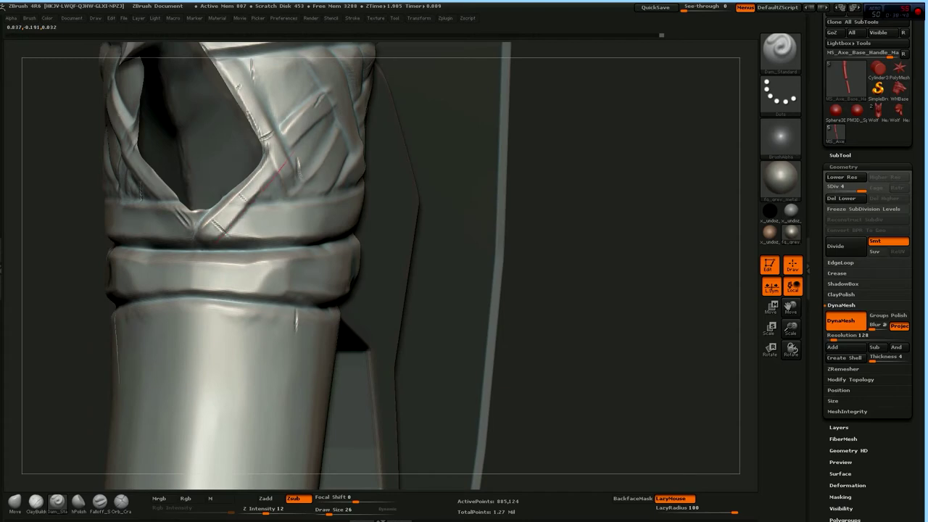
drag(435, 217, 406, 239)
mouse_move(250, 176)
mouse_down()
mouse_move(228, 142)
mouse_move(276, 241)
mouse_up()
drag(290, 279, 263, 228)
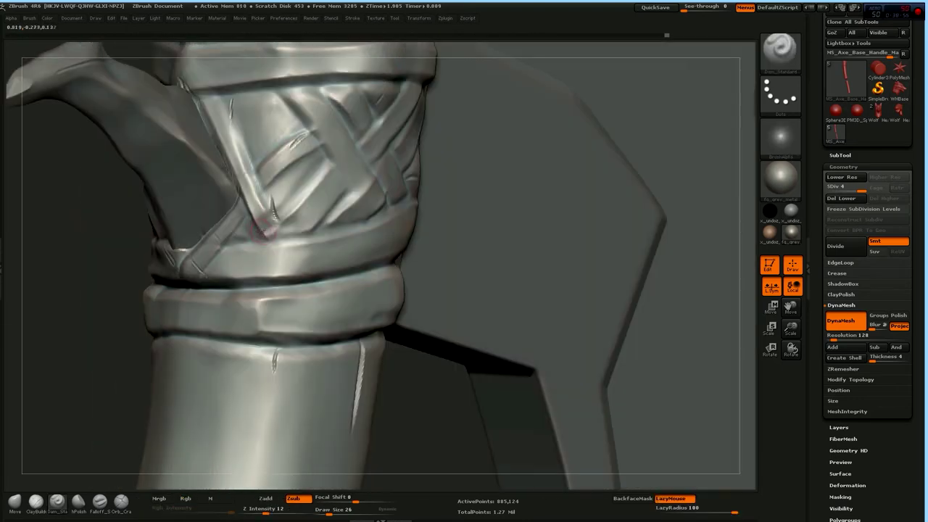
drag(301, 198, 316, 180)
Add more creases up and down the strap edges, then frame the whole axe
drag(230, 137, 293, 258)
drag(262, 190, 295, 252)
drag(304, 184, 346, 129)
drag(269, 190, 330, 143)
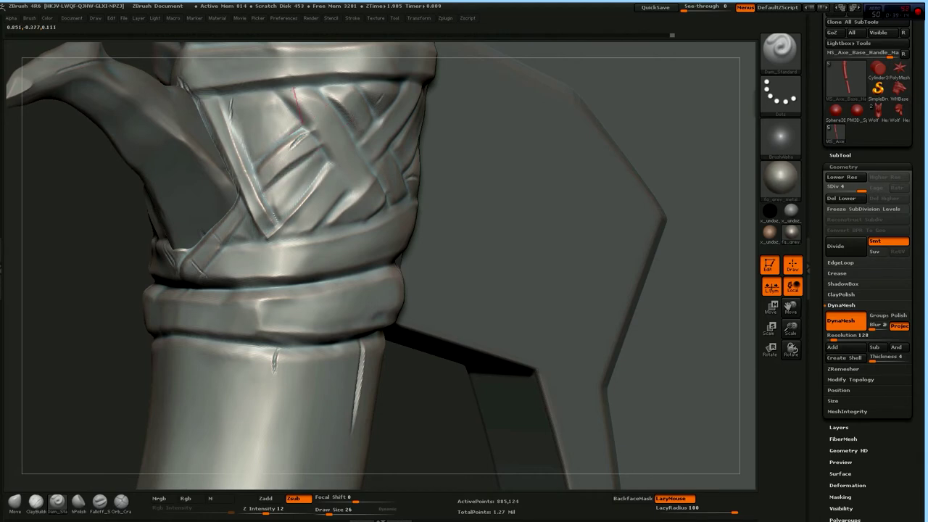
drag(232, 132, 268, 187)
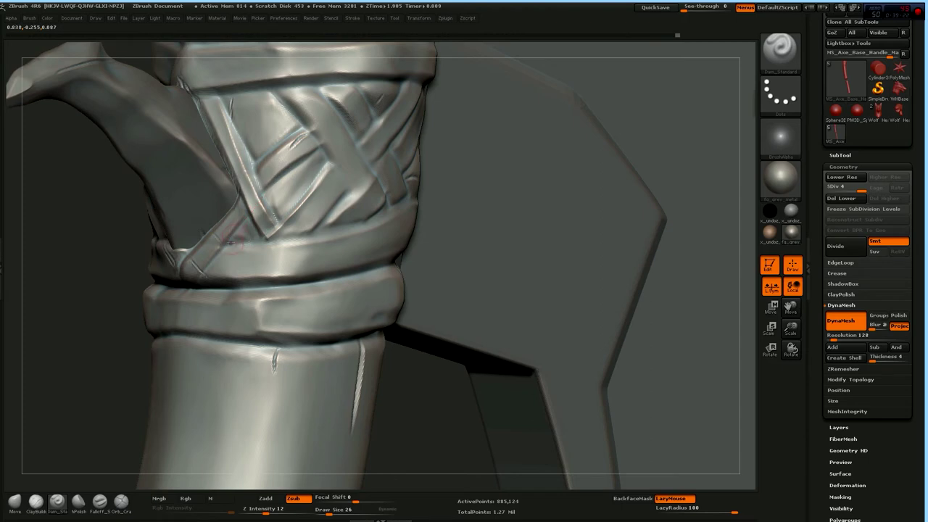
key(f)
mouse_move(259, 247)
mouse_down()
mouse_move(360, 134)
mouse_move(315, 189)
mouse_up()
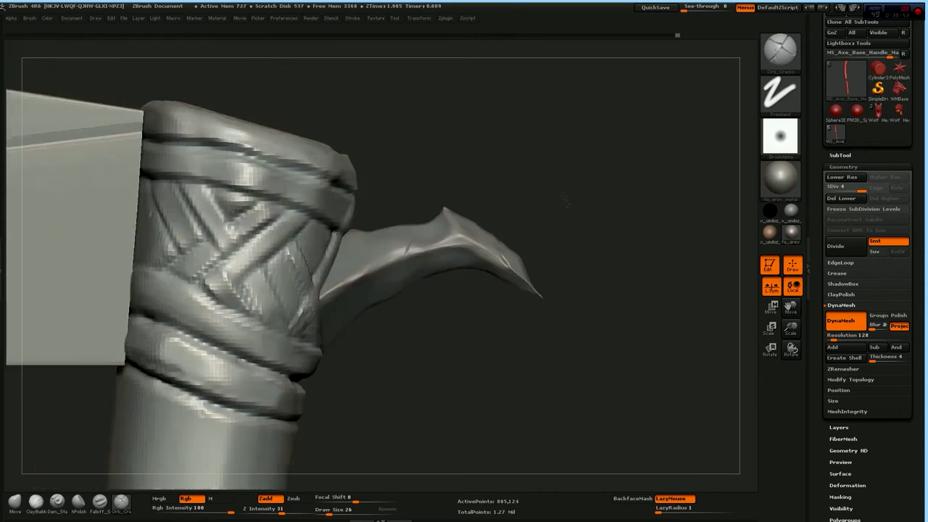
Carve three grooves across and down the wrap with the Falloff_Sharp brush
click(99, 500)
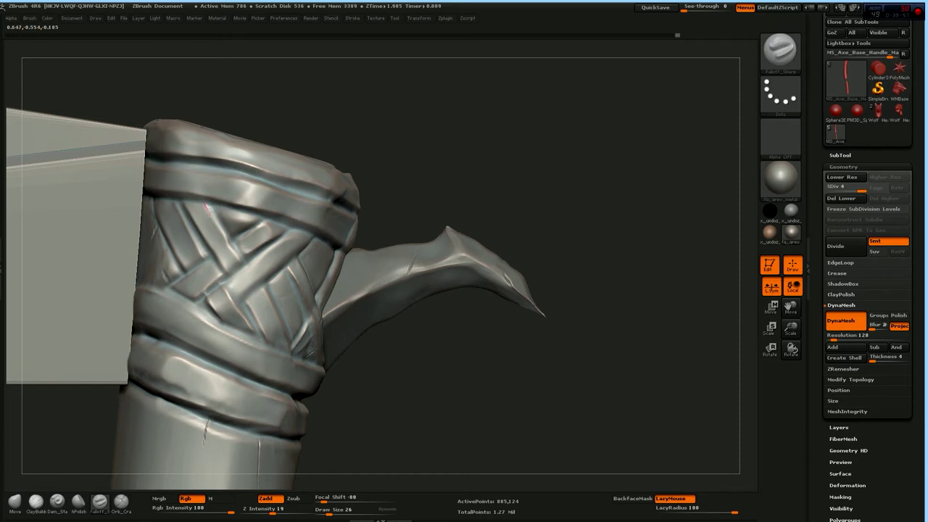
drag(232, 255, 254, 270)
drag(228, 241, 253, 287)
drag(194, 221, 242, 295)
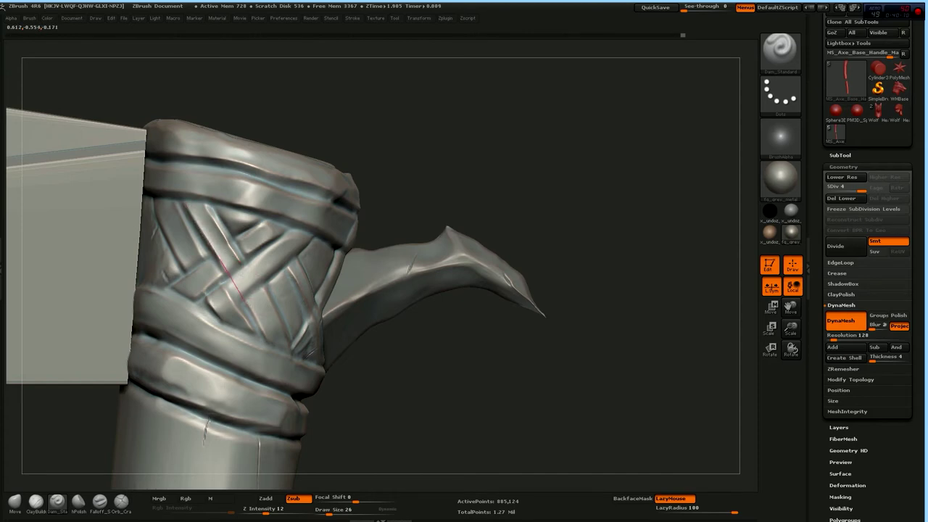
Polish the strap surfaces with hPolish after briefly trying a freehand crease brush
key(b)
key(h)
key(p)
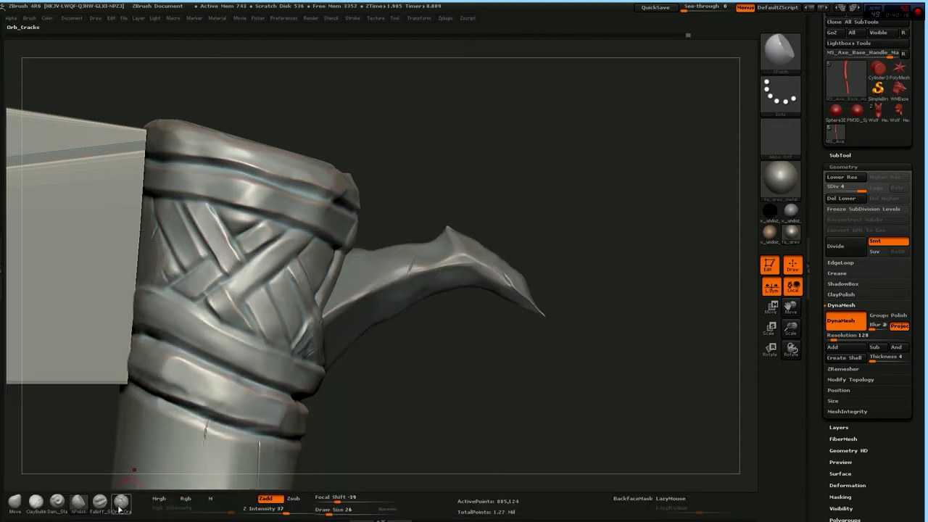
key(b)
key(c)
key(l)
key(b)
key(h)
key(p)
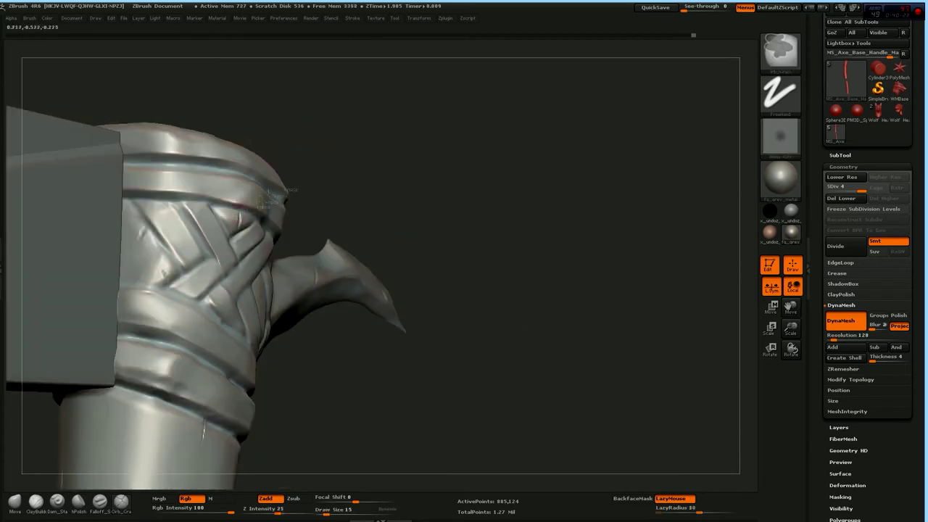
drag(239, 219, 320, 254)
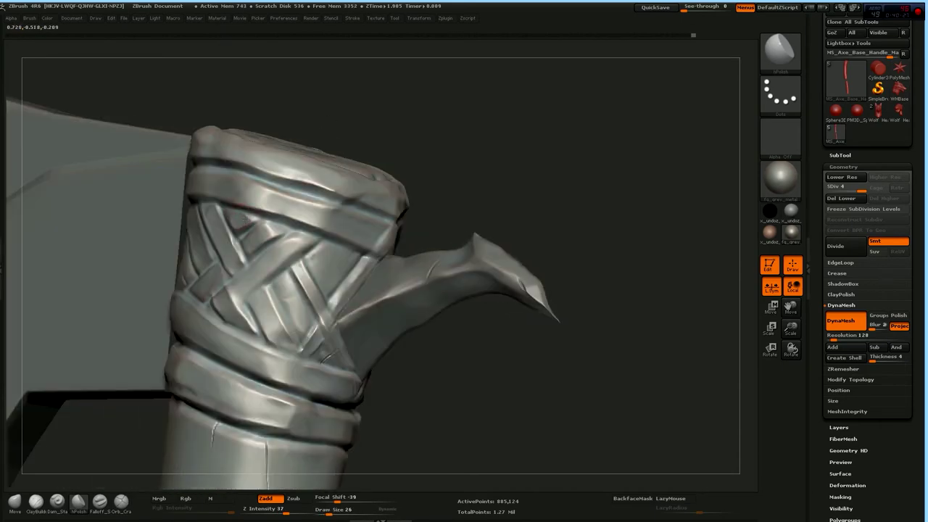
Select Orb_Cracks at Draw Size 9, orbit the handle, and make MS_Axe_Base_Blade_01 active
click(121, 501)
key(bracketleft)
drag(594, 377, 522, 377)
mouse_move(392, 134)
mouse_down()
mouse_move(373, 104)
mouse_move(215, 242)
mouse_move(306, 263)
mouse_move(315, 232)
mouse_move(206, 192)
mouse_up()
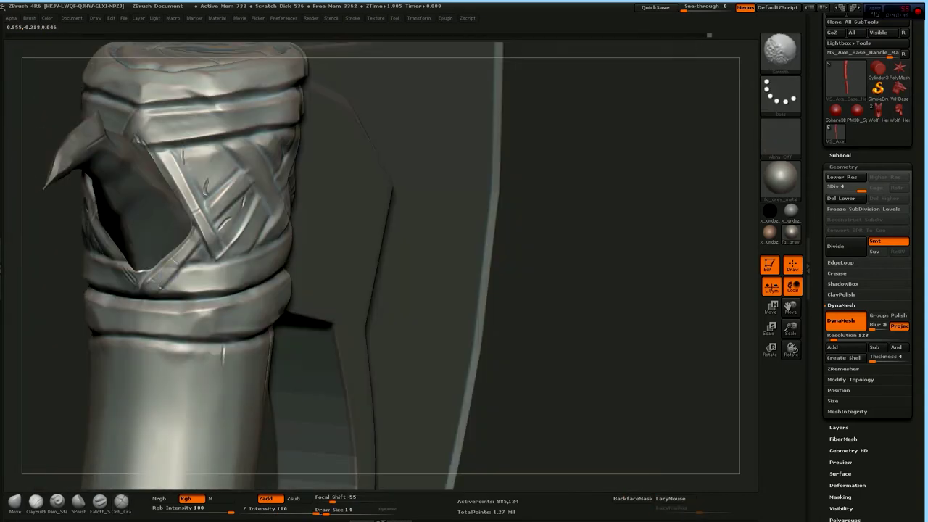
mouse_move(99, 285)
shift+mouse_down()
mouse_move(145, 286)
mouse_move(468, 172)
shift+mouse_up()
mouse_move(437, 200)
mouse_down()
mouse_move(425, 193)
mouse_move(370, 205)
mouse_move(394, 187)
mouse_move(403, 292)
mouse_move(424, 254)
mouse_move(247, 213)
mouse_up()
alt+click(247, 213)
drag(508, 181, 734, 151)
DynaMesh the blade at resolution 296, reaching 57,949 active points
click(841, 320)
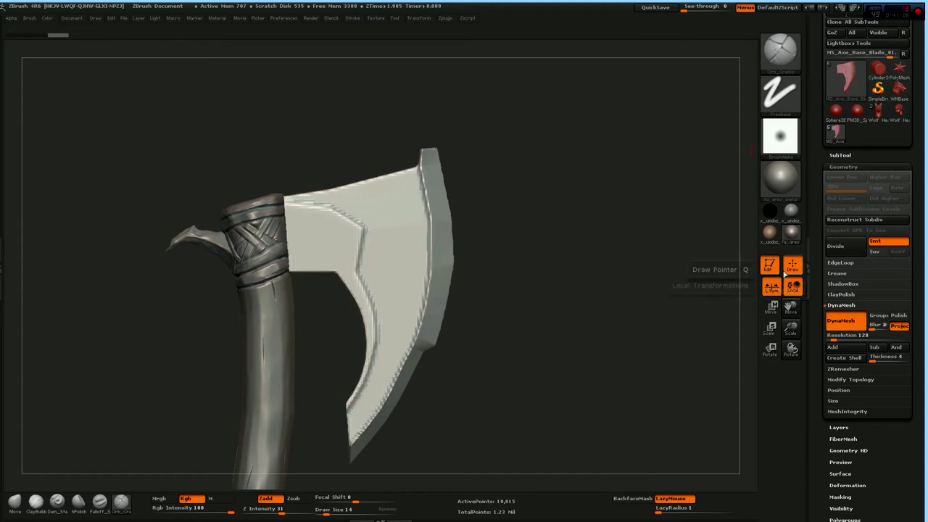
click(889, 240)
click(841, 246)
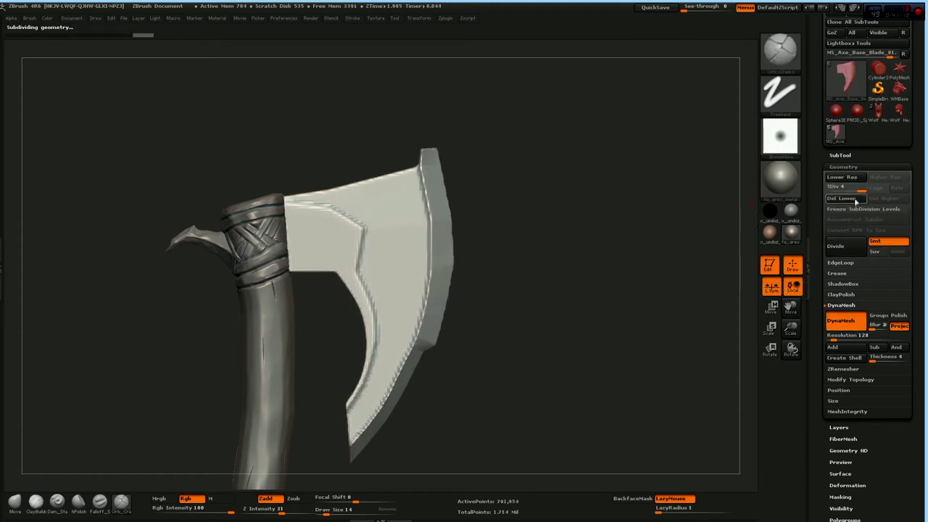
click(886, 245)
key(ctrl+z)
key(ctrl+z)
click(888, 241)
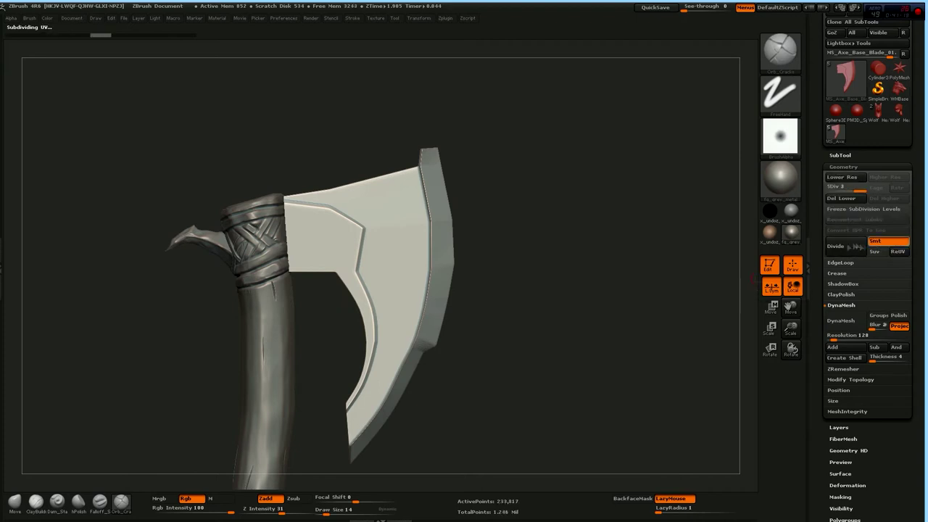
click(841, 320)
key(ctrl+z)
drag(848, 334, 866, 334)
click(840, 320)
alt+drag(587, 218, 589, 185)
Check symmetry, set Draw Size to 62, and choose a new brush from Quick Pick
click(419, 17)
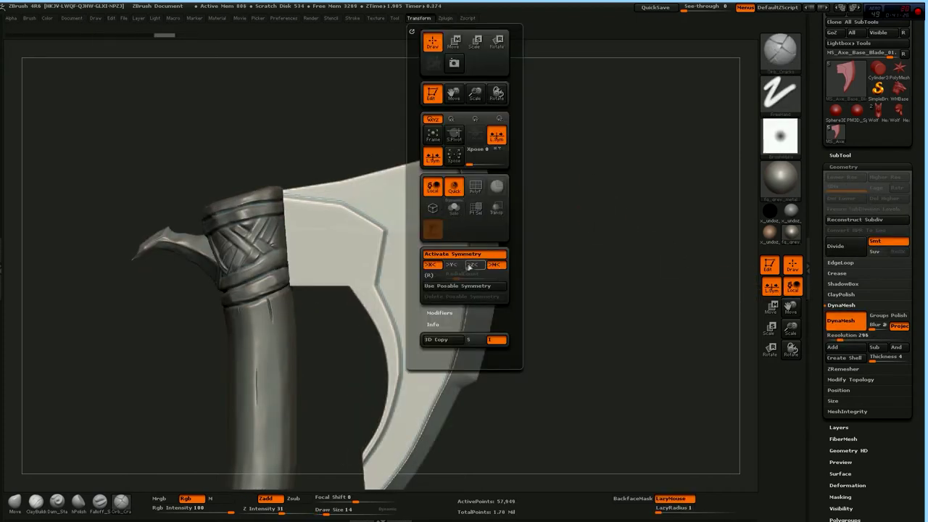
key(s)
drag(395, 193, 409, 193)
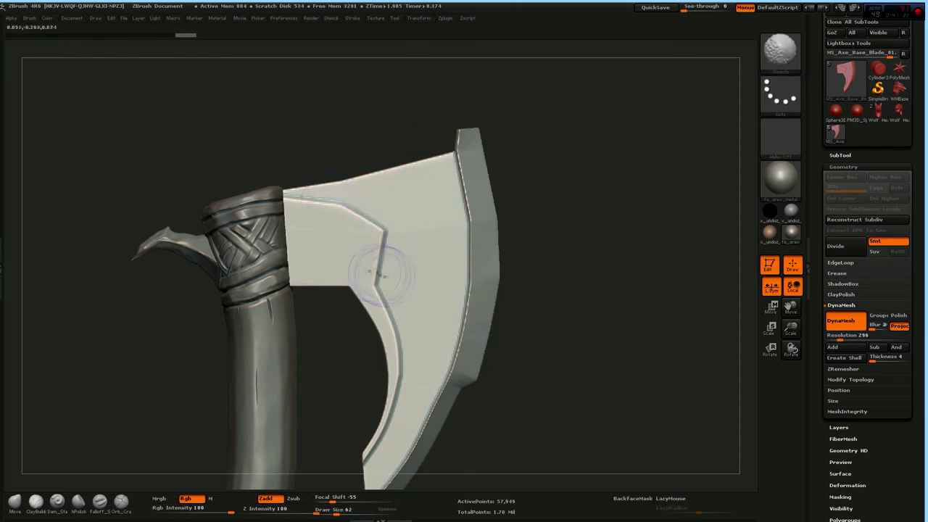
alt+drag(379, 263, 360, 251)
key(b)
key(c)
key(l)
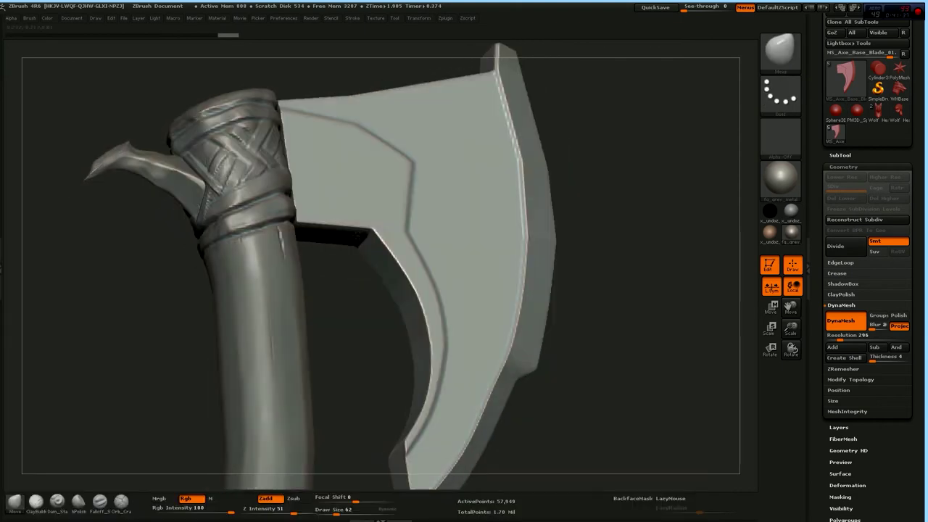
Carve a Zsub line along the blade's inner curved edge and rotate to check it
key(b)
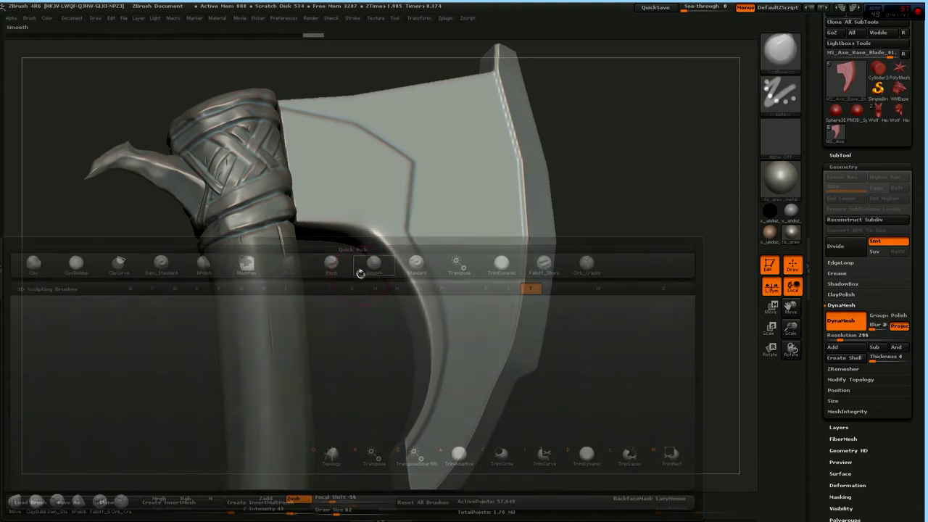
key(h)
key(p)
mouse_move(376, 237)
mouse_down()
mouse_move(338, 258)
mouse_move(363, 356)
mouse_up()
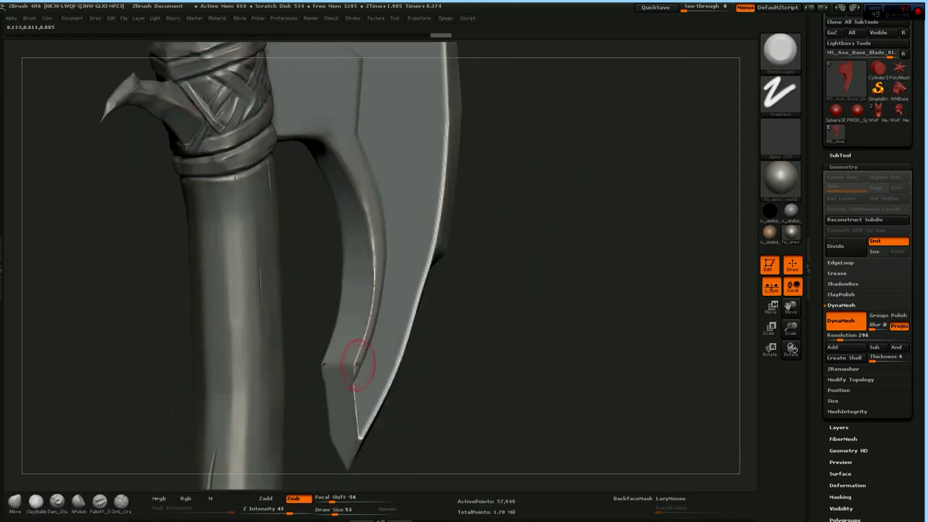
drag(368, 285, 367, 199)
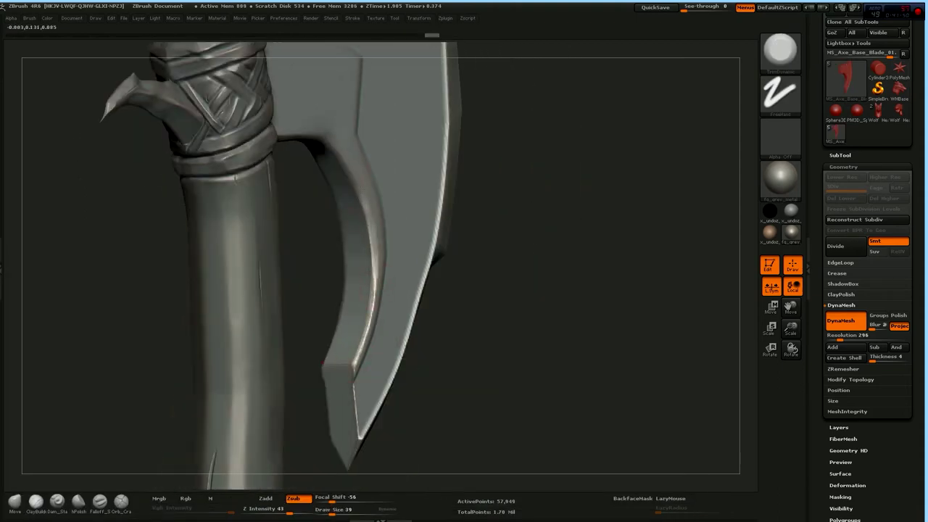
mouse_move(314, 129)
mouse_down()
mouse_move(273, 118)
mouse_move(278, 112)
mouse_up()
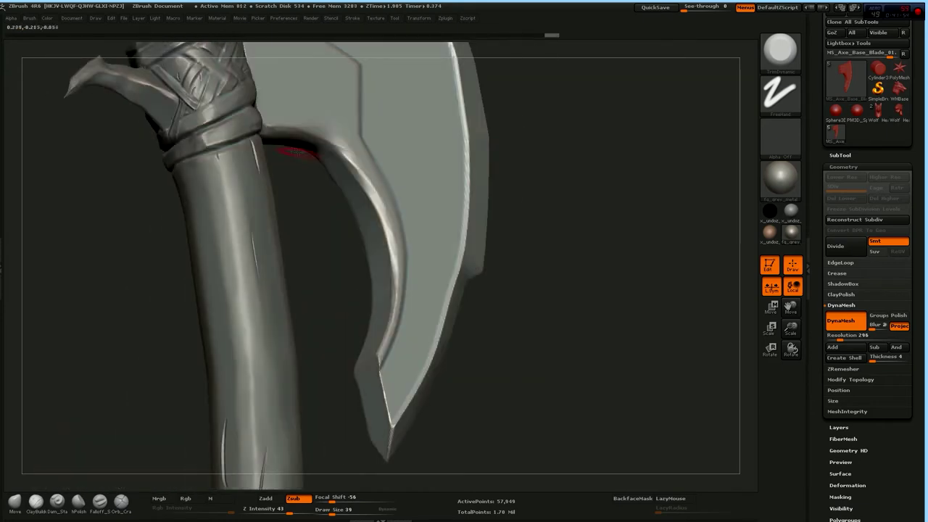
Turn the axe to face the blade, then switch to a paint brush with lower LazyRadius
mouse_move(333, 229)
mouse_down()
mouse_move(311, 315)
mouse_move(311, 228)
mouse_move(329, 297)
mouse_move(424, 259)
mouse_up()
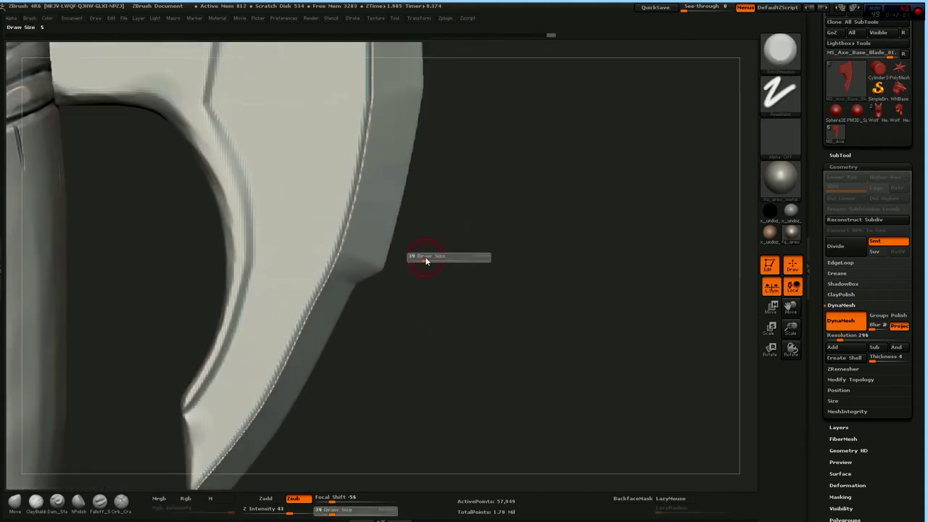
mouse_move(350, 287)
mouse_down()
mouse_move(452, 191)
mouse_move(356, 195)
mouse_up()
mouse_move(353, 162)
mouse_down()
mouse_move(263, 166)
mouse_move(135, 258)
mouse_up()
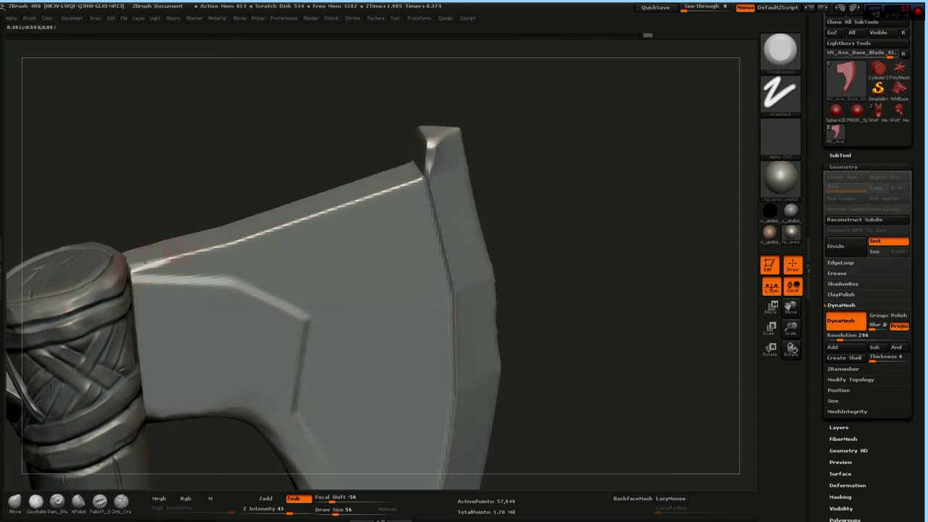
mouse_move(463, 163)
mouse_down()
mouse_move(561, 176)
mouse_move(481, 307)
mouse_move(534, 274)
mouse_move(296, 382)
mouse_up()
key(s)
click(670, 507)
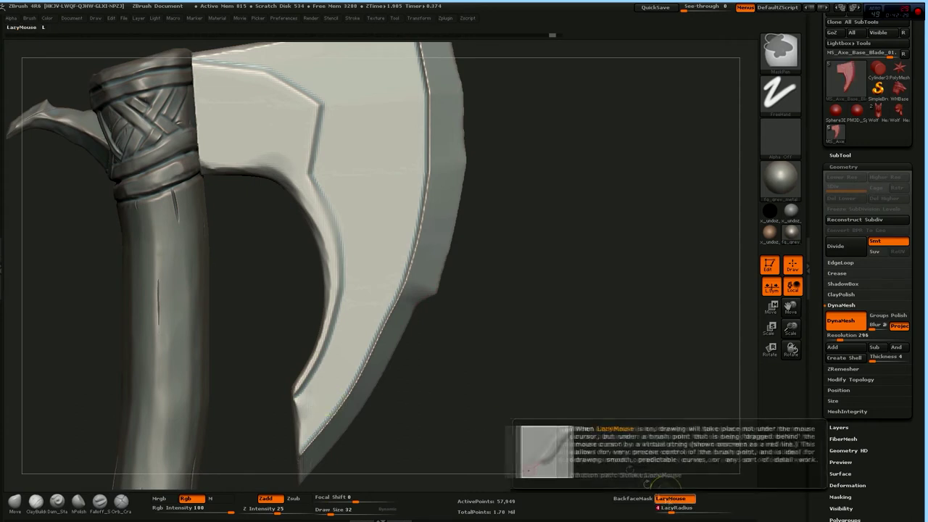
Polypaint dark strokes over the blade face and tip with LazyMouse off
drag(384, 208, 364, 124)
click(670, 498)
drag(373, 167, 373, 97)
drag(349, 101, 322, 181)
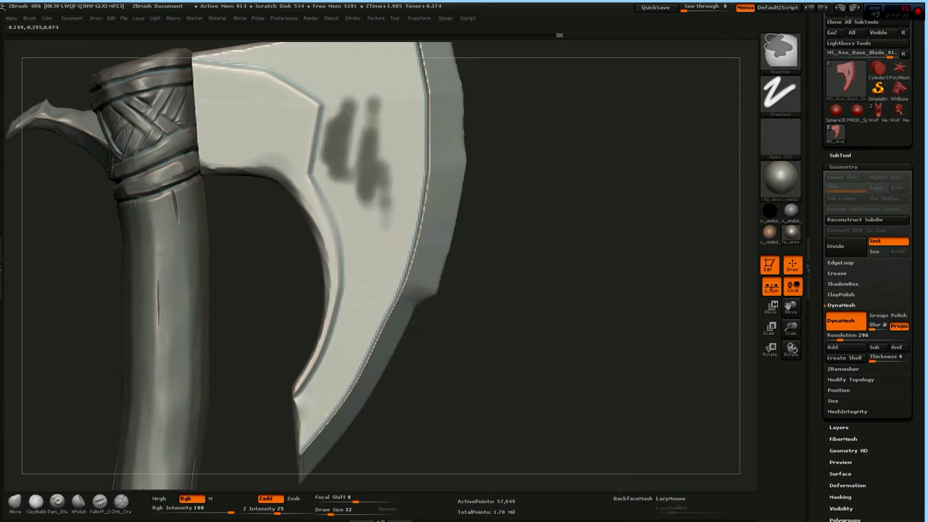
mouse_move(334, 131)
mouse_down()
mouse_move(374, 181)
mouse_move(377, 218)
mouse_move(326, 182)
mouse_move(352, 221)
mouse_move(354, 304)
mouse_move(337, 366)
mouse_up()
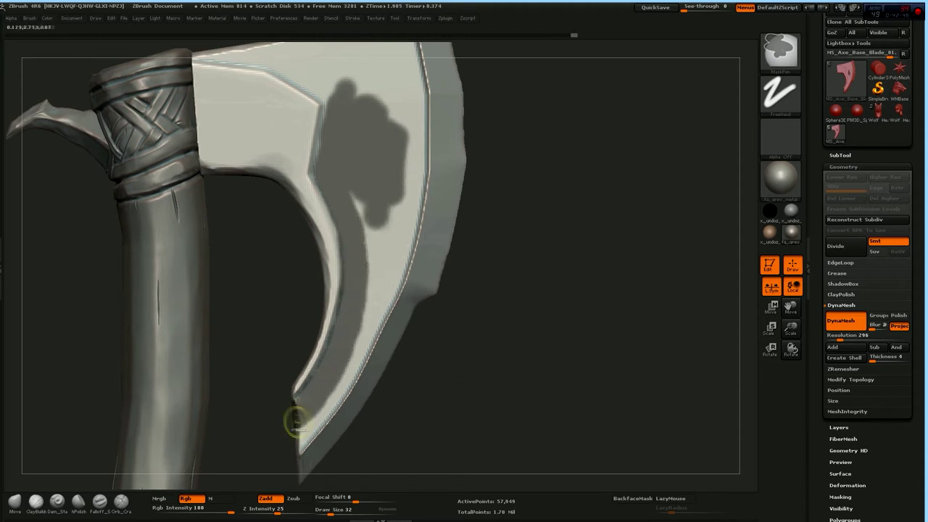
drag(313, 430, 326, 400)
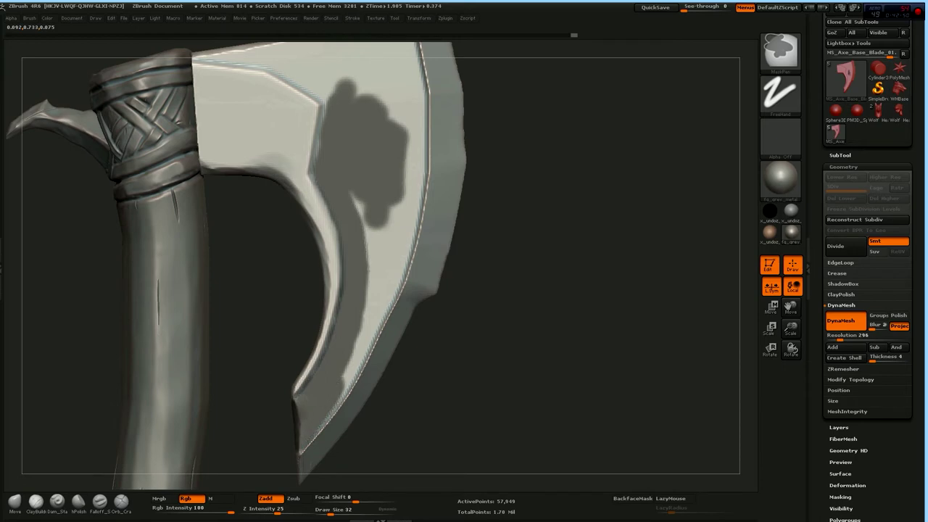
drag(522, 290, 493, 290)
drag(333, 399, 373, 254)
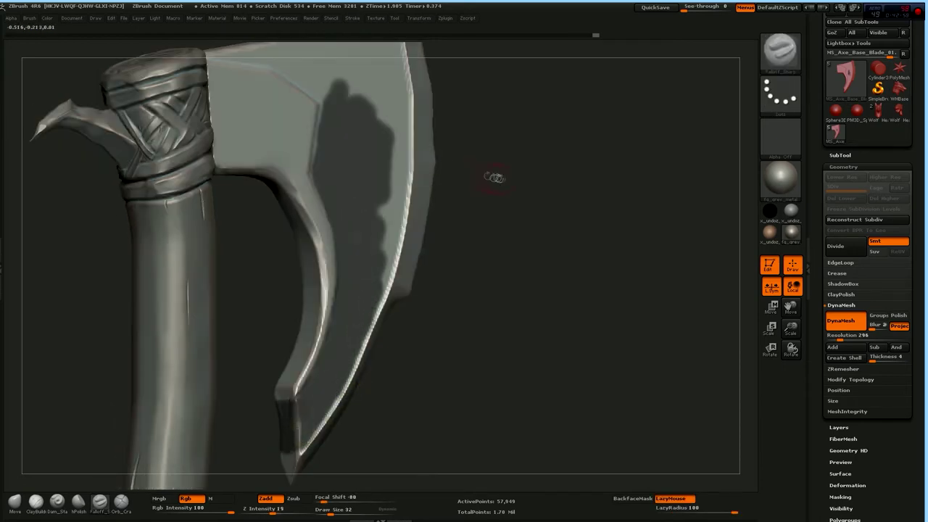
Mask a rectangle across the blade top, fill remaining light patches, and zoom out
drag(493, 180, 321, 232)
mouse_move(337, 92)
ctrl+mouse_down()
mouse_move(204, 150)
mouse_move(255, 122)
ctrl+mouse_up()
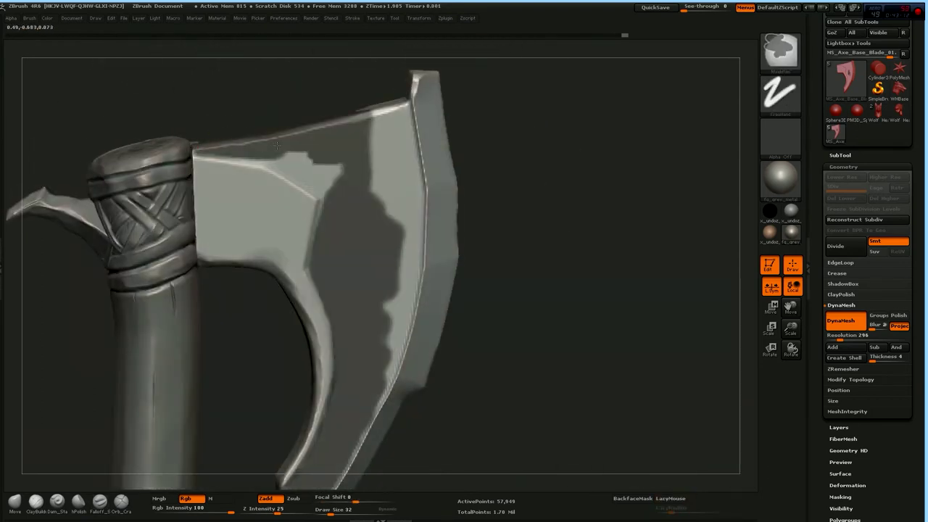
drag(289, 155, 319, 178)
mouse_move(370, 137)
mouse_down()
mouse_move(398, 116)
mouse_move(410, 232)
mouse_move(397, 304)
mouse_move(376, 190)
mouse_move(388, 145)
mouse_up()
shift+drag(517, 145, 285, 150)
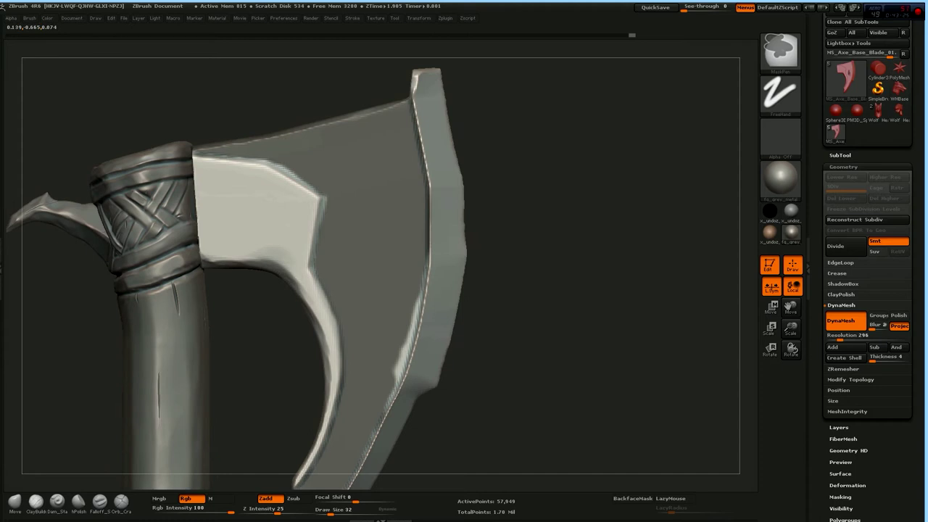
alt+drag(508, 176, 337, 163)
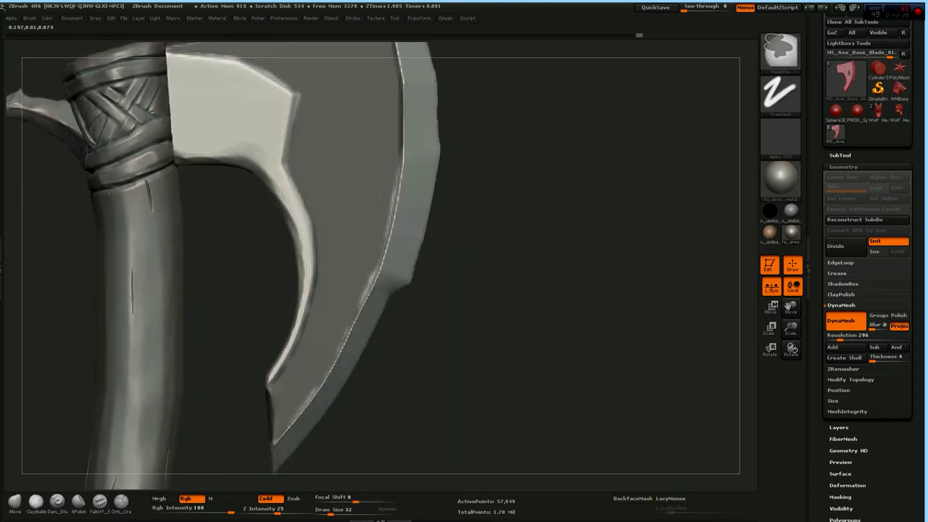
shift+drag(518, 234, 511, 163)
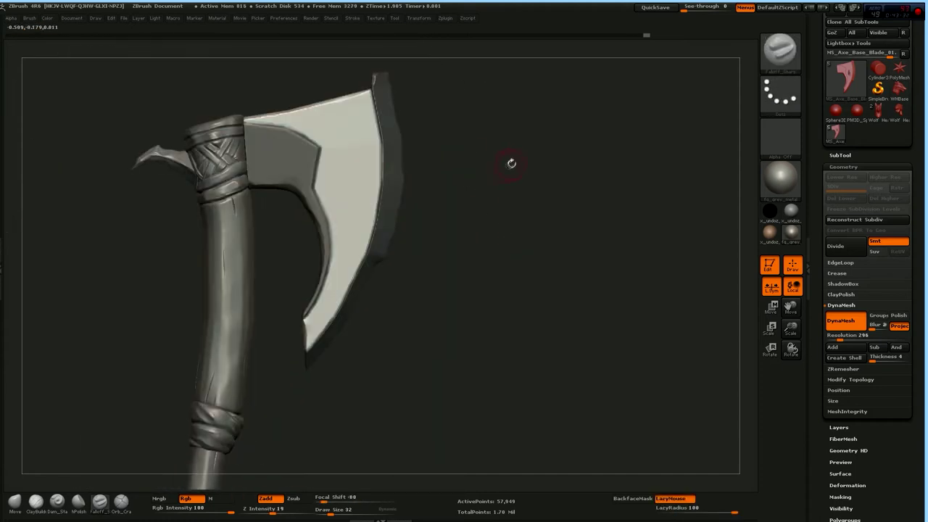
Create polygroups from the blade's painted areas, clear the mask and zoom onto the blade face
click(843, 167)
click(845, 274)
ctrl+click(480, 174)
ctrl+click(480, 174)
mouse_move(480, 173)
alt+mouse_down()
mouse_move(478, 132)
mouse_move(547, 46)
alt+mouse_up()
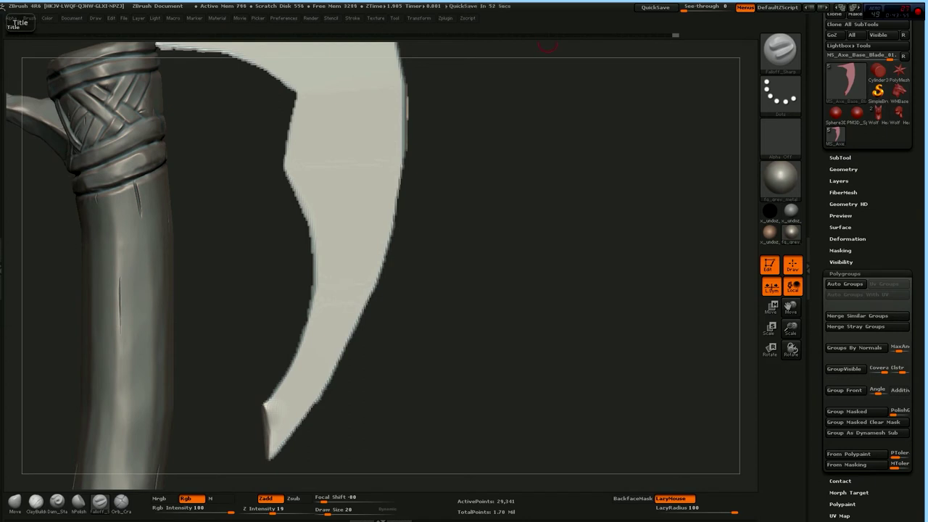
With a freehand stroke at Draw Size 15, carve crossing X-shaped grooves on the lower blade
key(space)
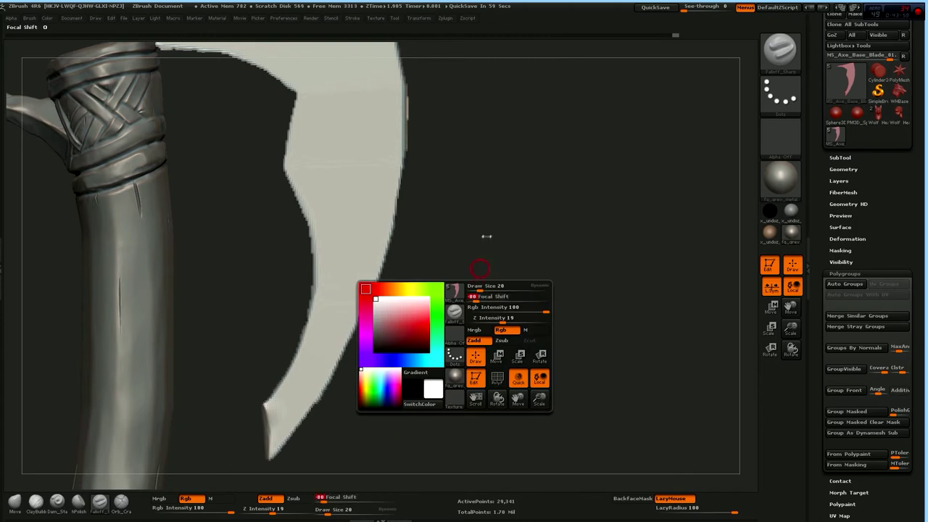
drag(485, 236, 306, 306)
drag(371, 255, 430, 187)
key(ctrl+z)
key(s)
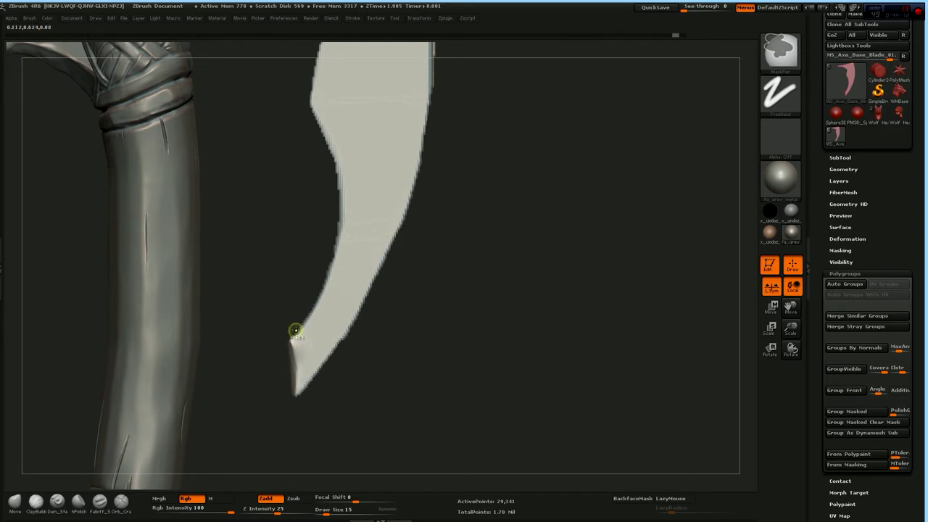
drag(330, 297, 311, 326)
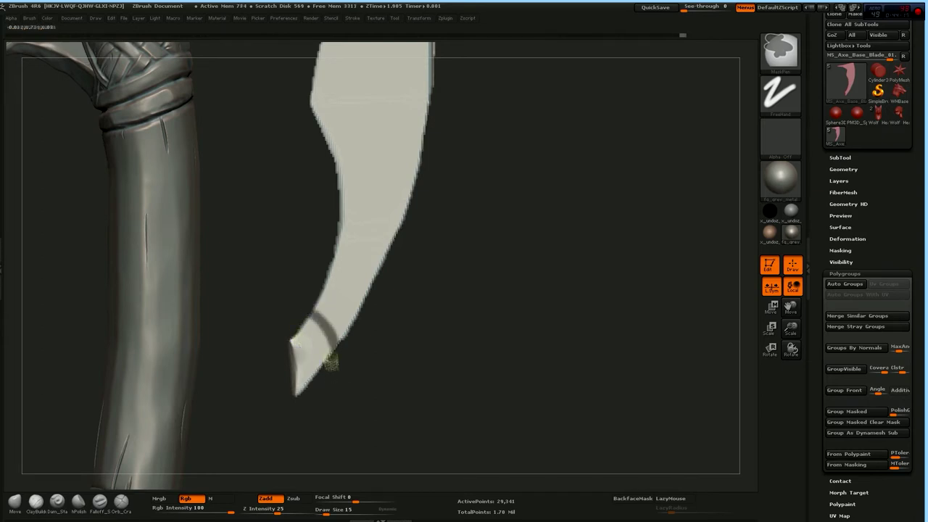
drag(332, 255, 342, 341)
mouse_move(329, 287)
mouse_down()
mouse_move(371, 293)
mouse_move(299, 218)
mouse_up()
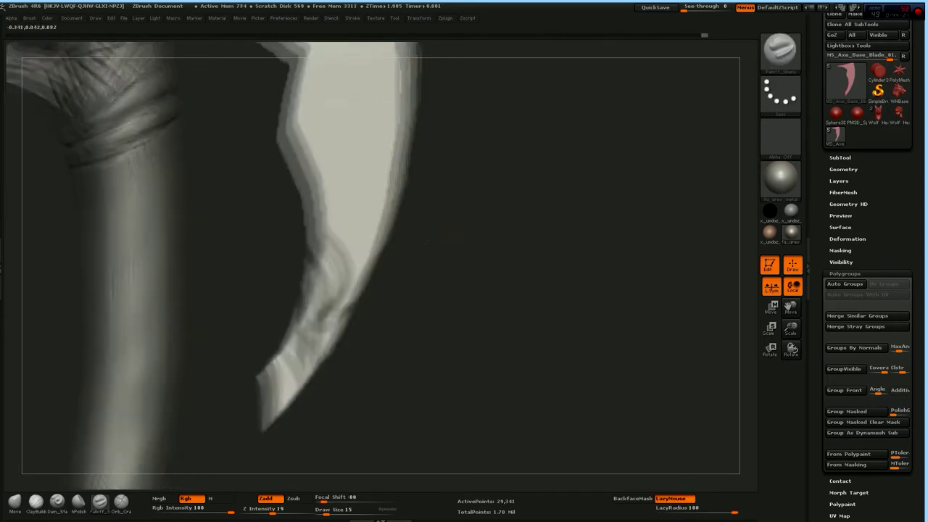
drag(274, 291, 347, 216)
Carve more crossing knot grooves and arcs across the upper-right part of the blade
drag(327, 280, 250, 198)
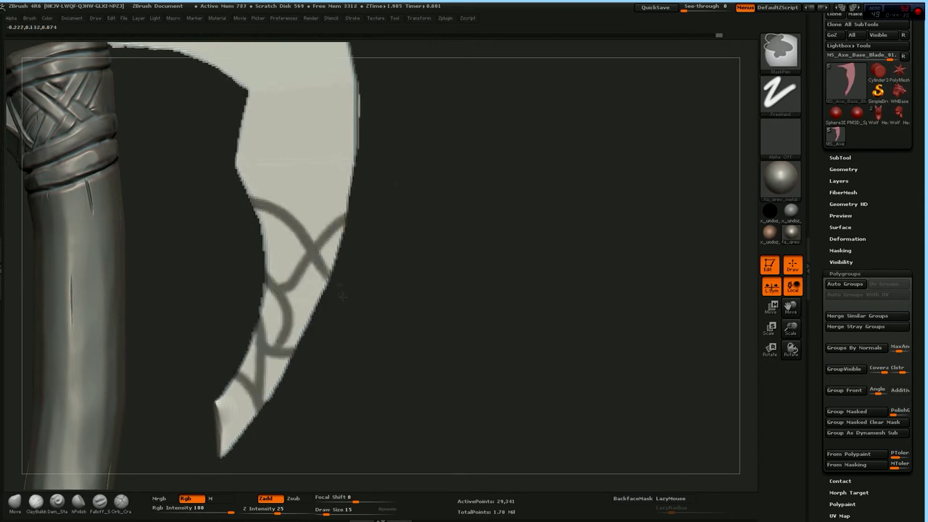
drag(336, 188, 257, 253)
drag(406, 290, 404, 227)
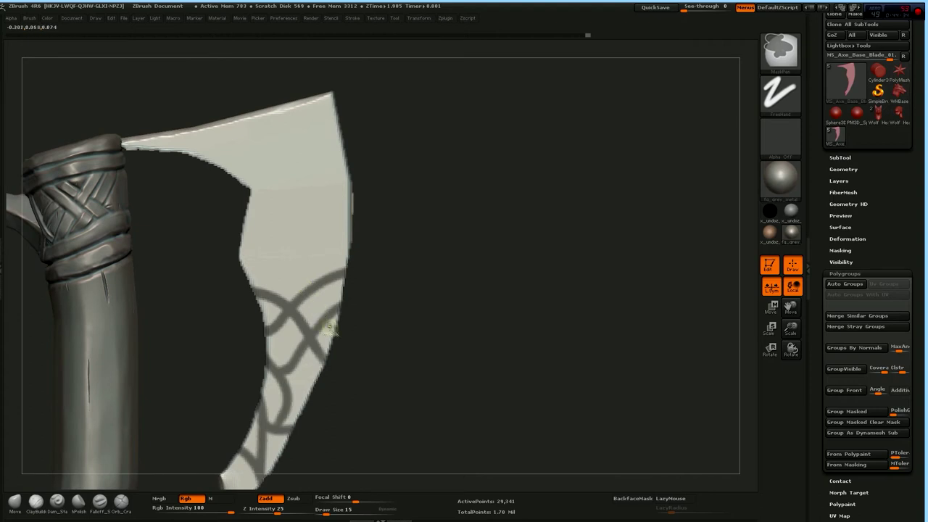
drag(315, 279, 352, 214)
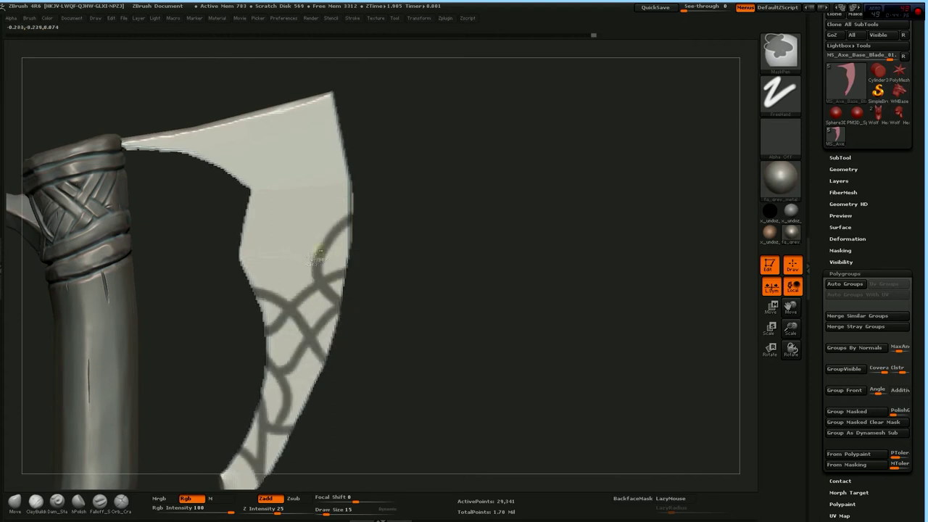
drag(240, 272, 320, 251)
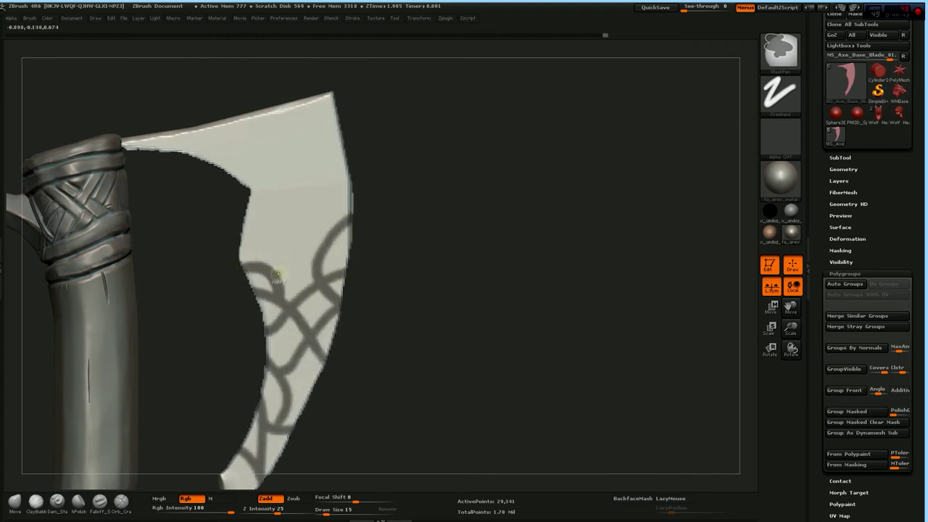
Undo and redo the loop groove to compare, keep the single curve, and add a hooked groove
key(ctrl+z)
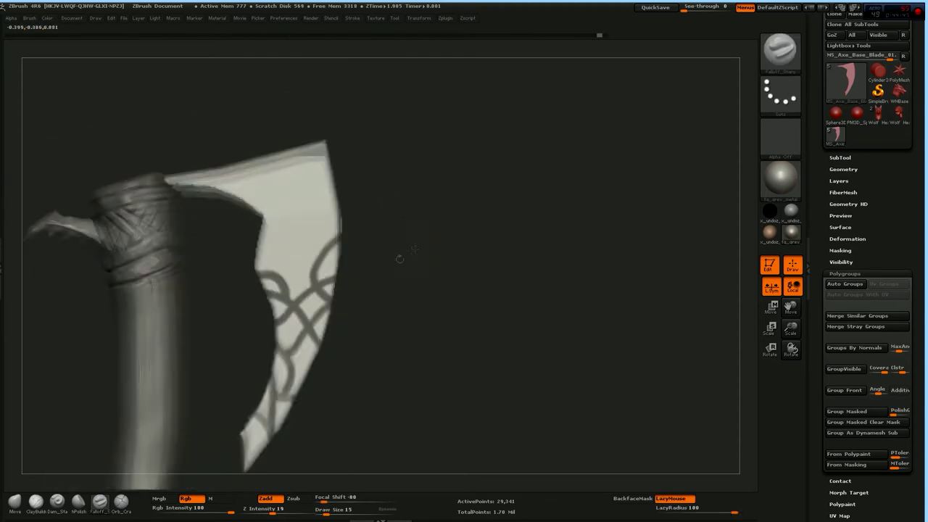
drag(439, 250, 383, 263)
key(ctrl+z)
key(ctrl+shift+z)
key(ctrl+z)
key(ctrl+shift+z)
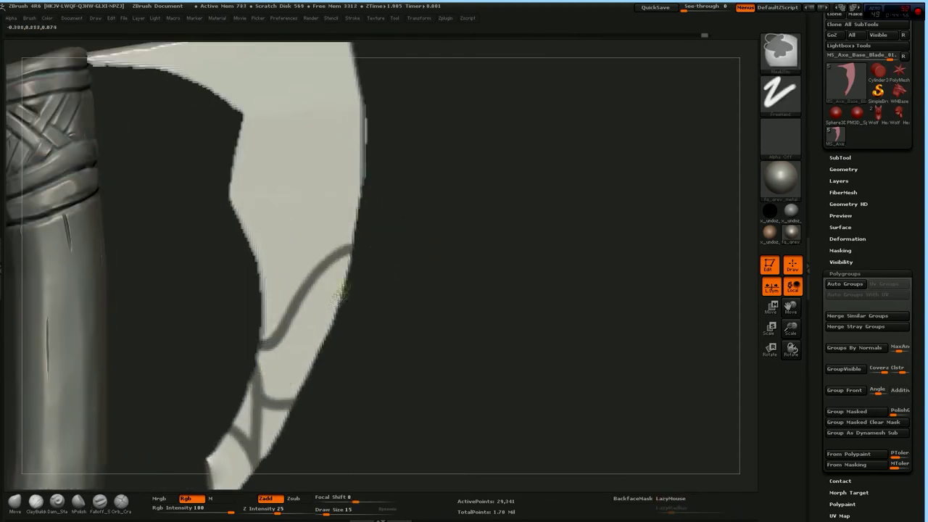
key(ctrl+shift+z)
key(ctrl+z)
key(ctrl+z)
mouse_move(261, 269)
mouse_down()
mouse_move(315, 331)
mouse_move(347, 226)
mouse_move(248, 239)
mouse_up()
Add a horizontal groove, looping upper grooves and a curved groove on the blade's left side
mouse_move(399, 166)
mouse_down()
mouse_move(227, 315)
mouse_move(193, 239)
mouse_up()
mouse_move(208, 284)
mouse_down()
mouse_move(255, 252)
mouse_move(275, 315)
mouse_up()
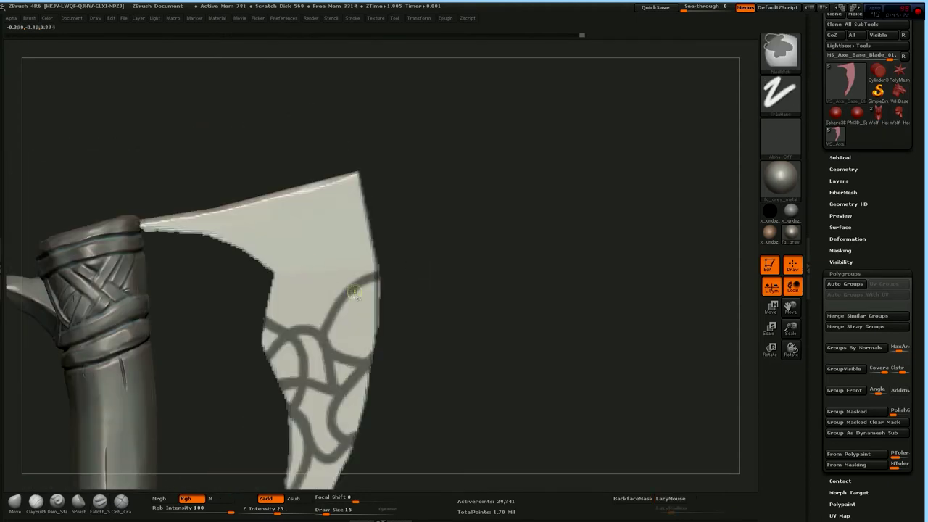
mouse_move(368, 210)
mouse_down()
mouse_move(335, 226)
mouse_move(364, 294)
mouse_move(341, 250)
mouse_move(340, 265)
mouse_up()
drag(266, 325, 233, 239)
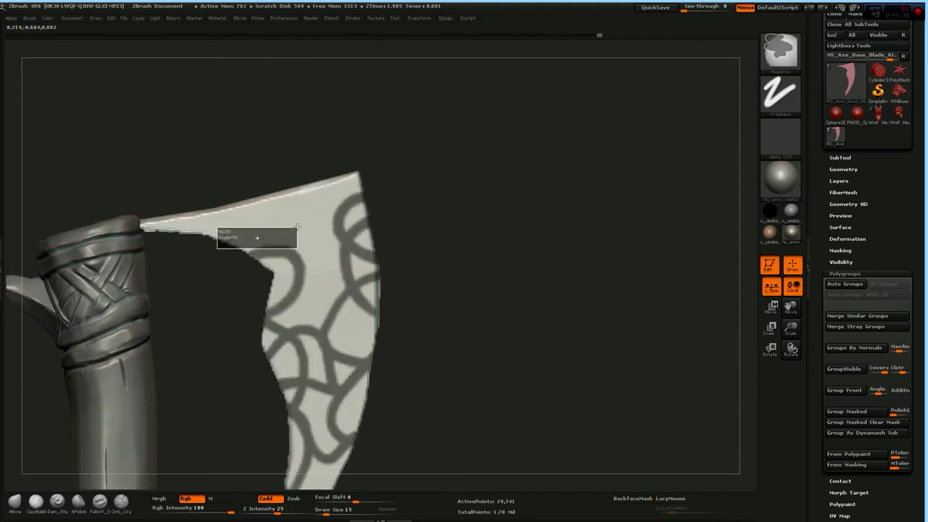
Compare the upper-left groove with undo/redo, then remove it and one more pattern line
key(ctrl+shift+z)
key(ctrl+z)
key(ctrl+shift+z)
key(ctrl+z)
key(ctrl+shift+z)
key(ctrl+z)
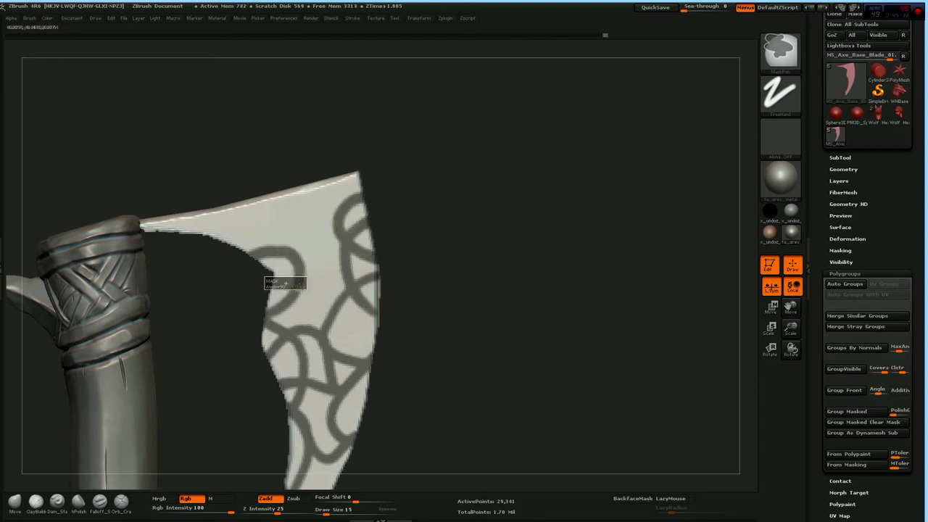
key(ctrl+shift+z)
key(ctrl+z)
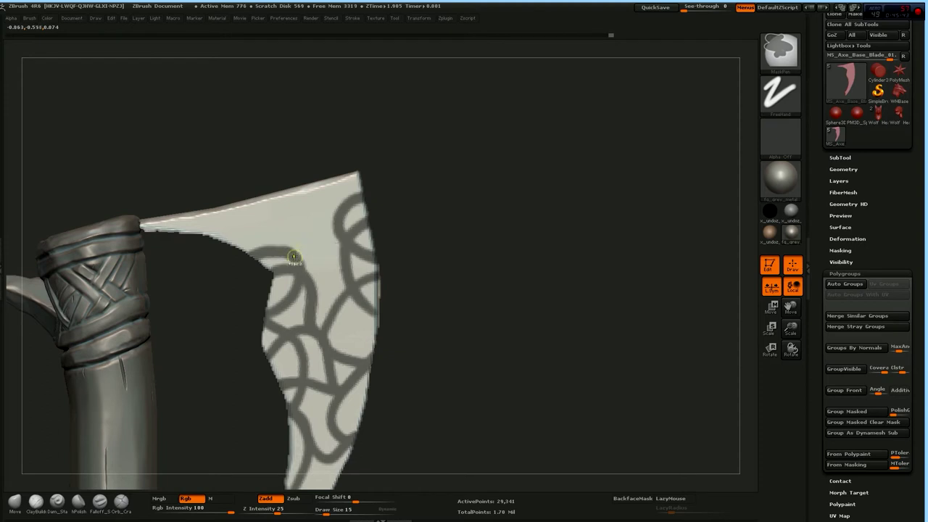
key(ctrl+z)
Draw further curved knot lines up to the blade's top edge, then frame the whole axe
mouse_move(343, 238)
mouse_down()
mouse_move(324, 263)
mouse_move(316, 325)
mouse_up()
mouse_move(288, 268)
mouse_down()
mouse_move(239, 223)
mouse_move(315, 176)
mouse_up()
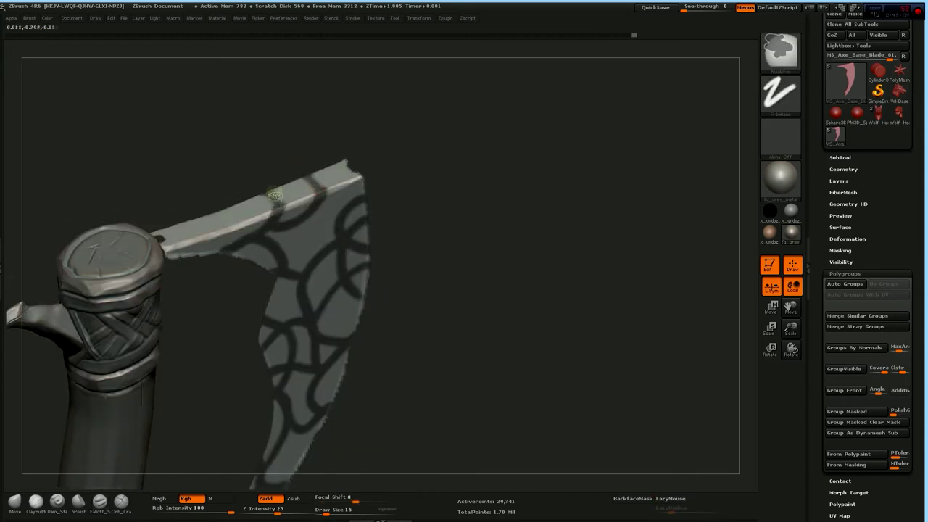
drag(275, 195, 312, 194)
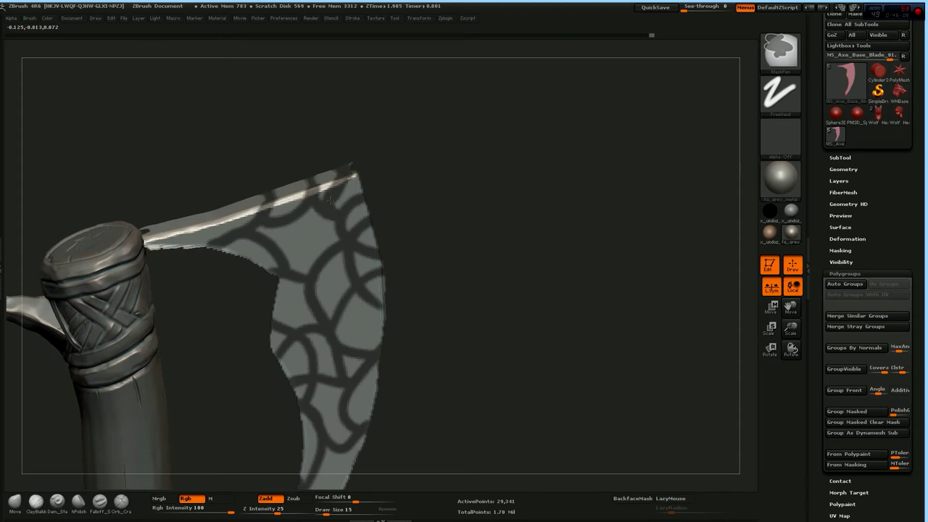
drag(354, 171, 384, 178)
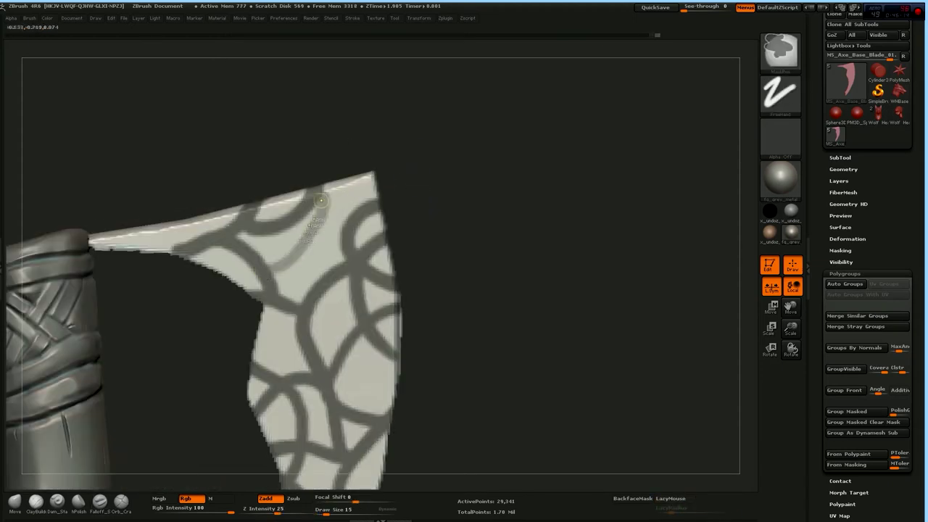
drag(294, 221, 340, 267)
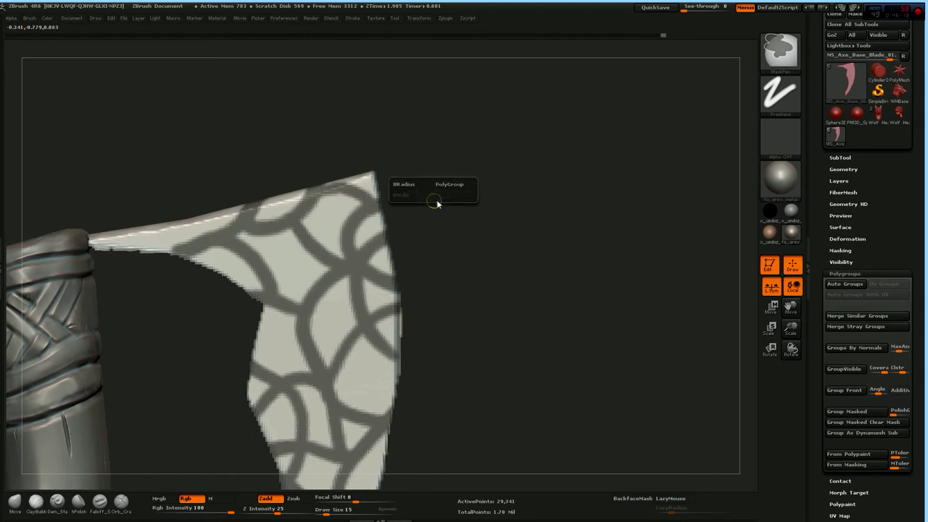
key(f)
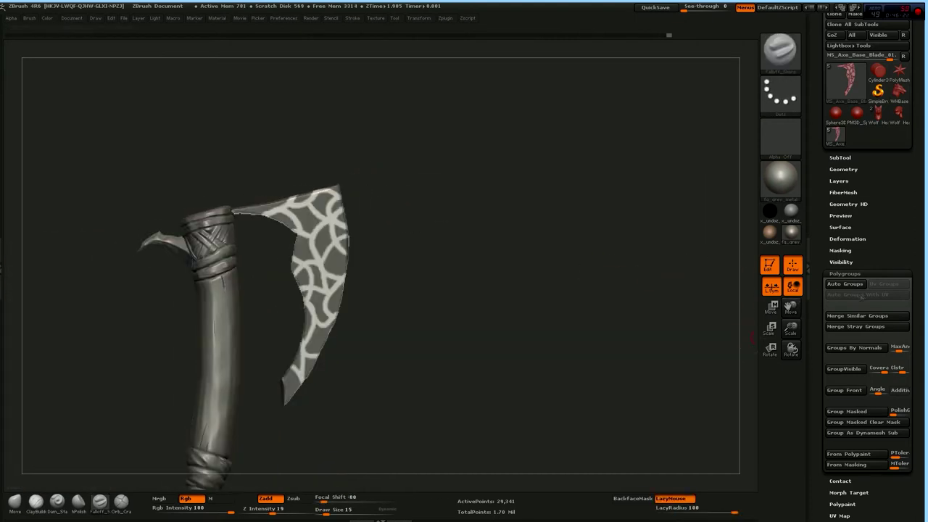
Collapse the Polygroups panel and expand Deformation to show Polish, Inflate and Smooth
click(845, 273)
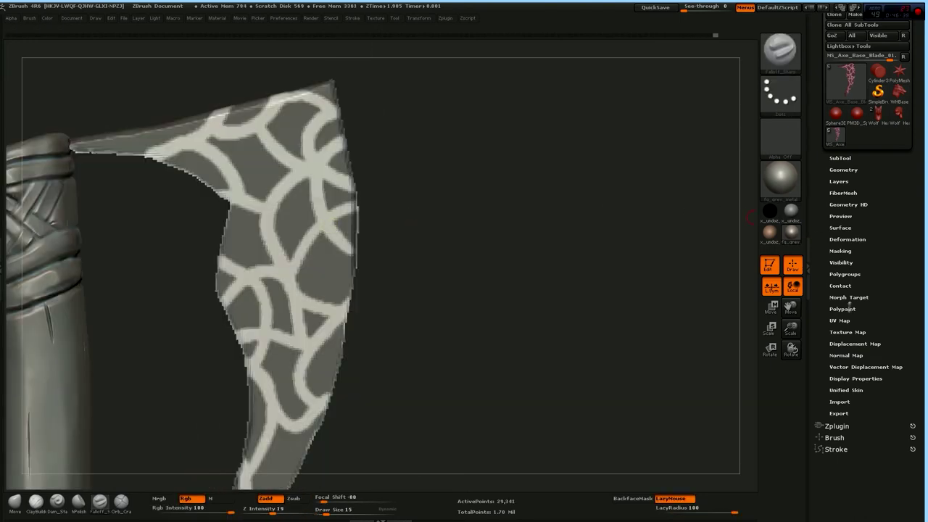
click(846, 239)
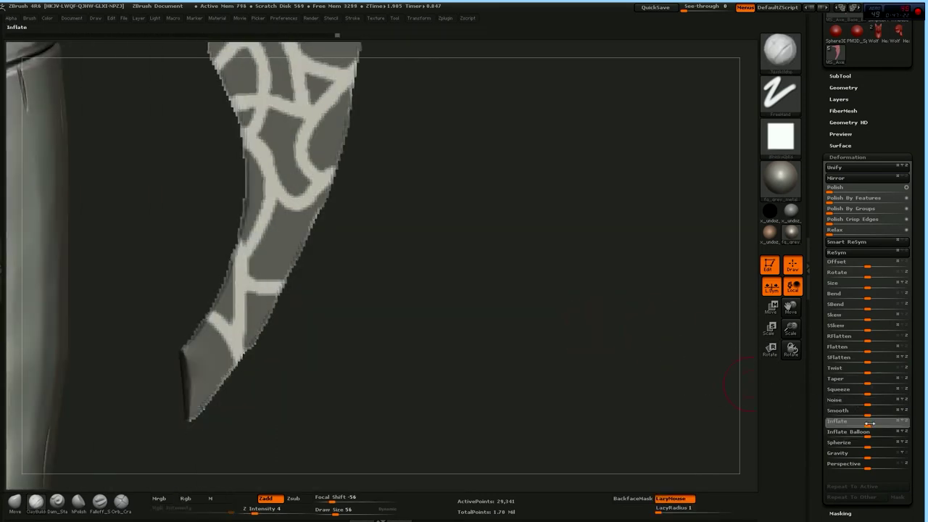
Inflate the blade surface slightly, then switch to mask painting with the brush reduced to size 37
drag(867, 423, 877, 423)
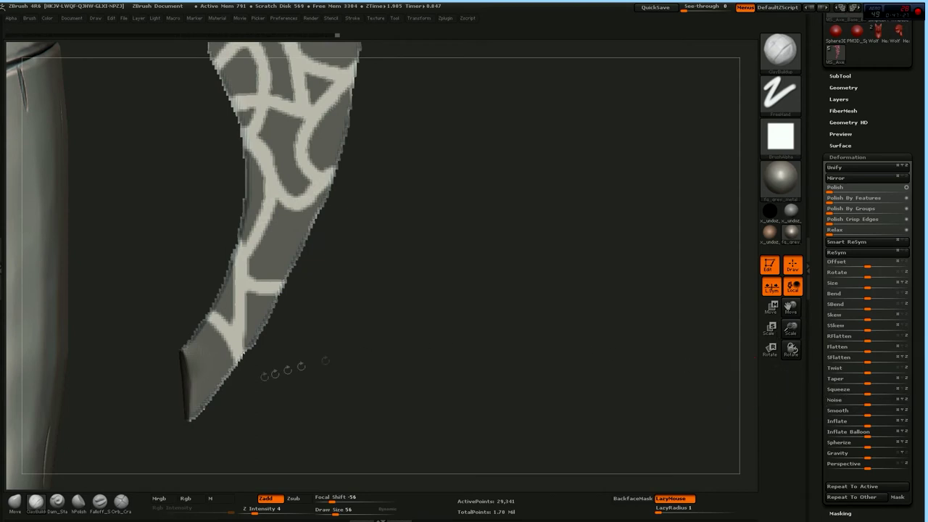
key(ctrl)
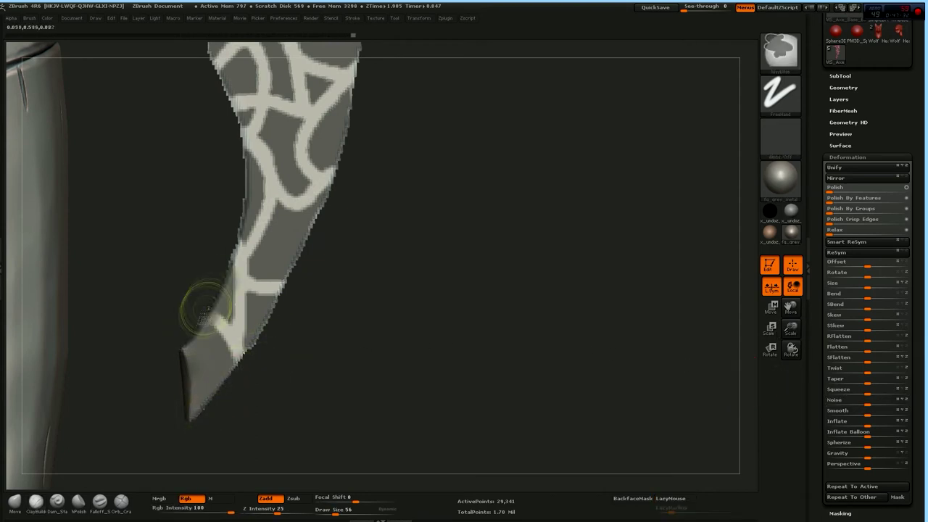
alt+drag(206, 308, 243, 312)
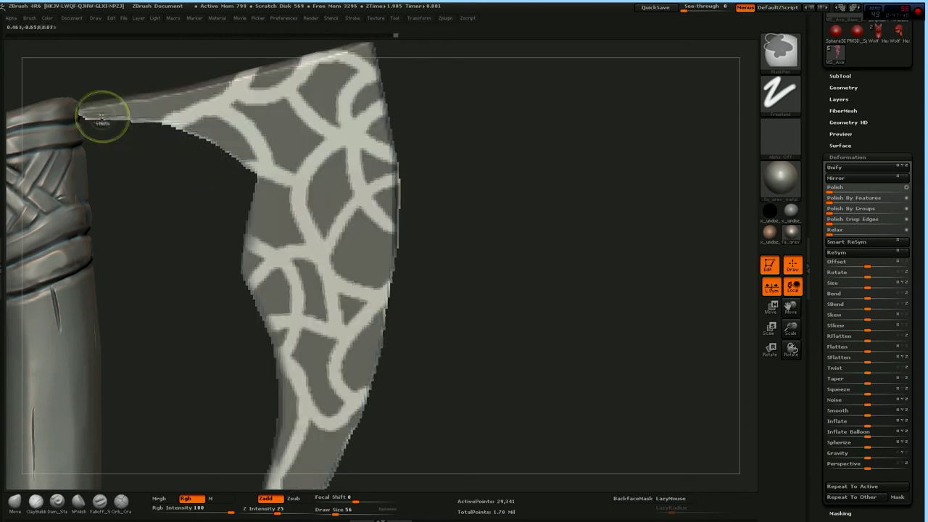
key(bracketleft)
key(bracketleft)
key(bracketleft)
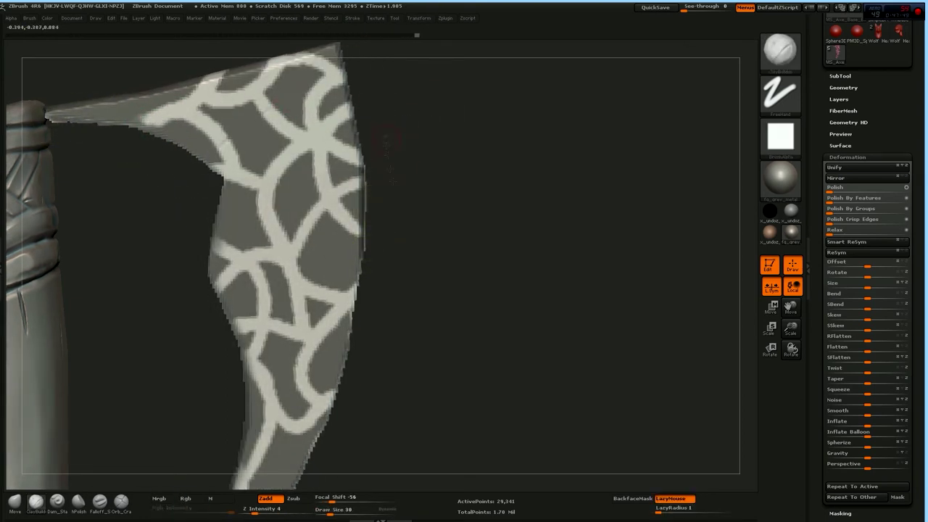
drag(386, 142, 411, 194)
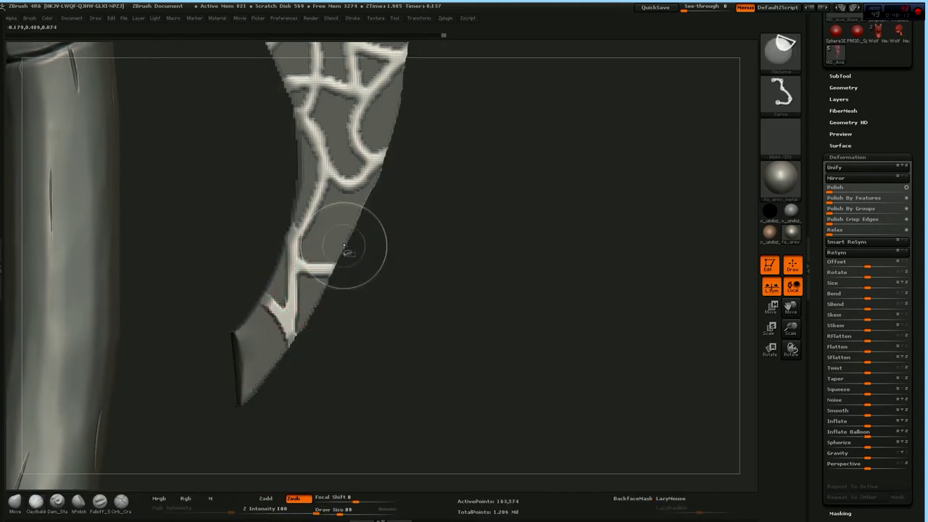
key(s)
drag(282, 290, 279, 290)
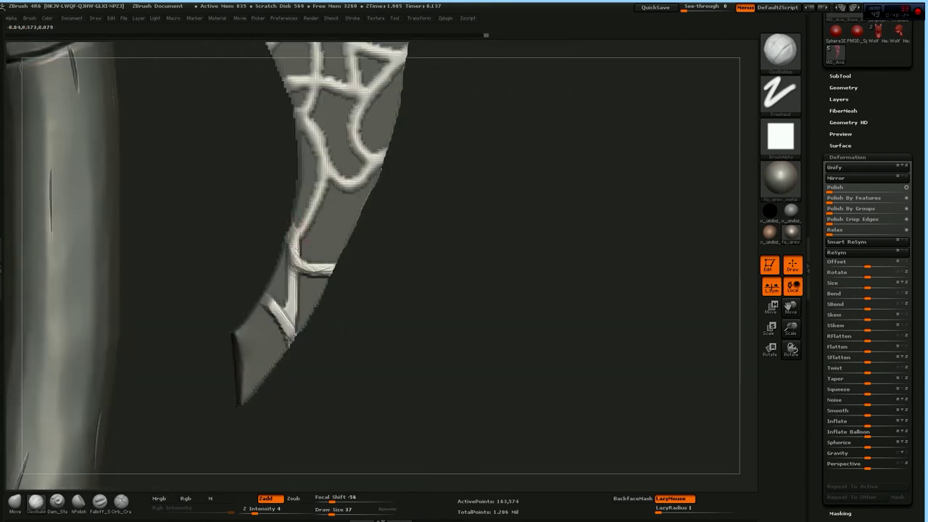
Build ClayBuildup strands running up-right, down the blade, and along the blade's right edge
drag(304, 232, 362, 174)
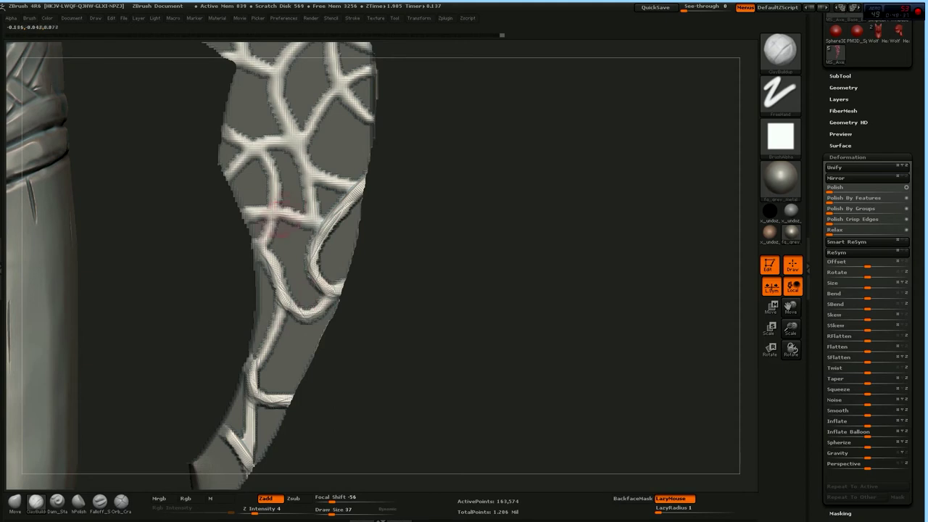
drag(290, 207, 319, 196)
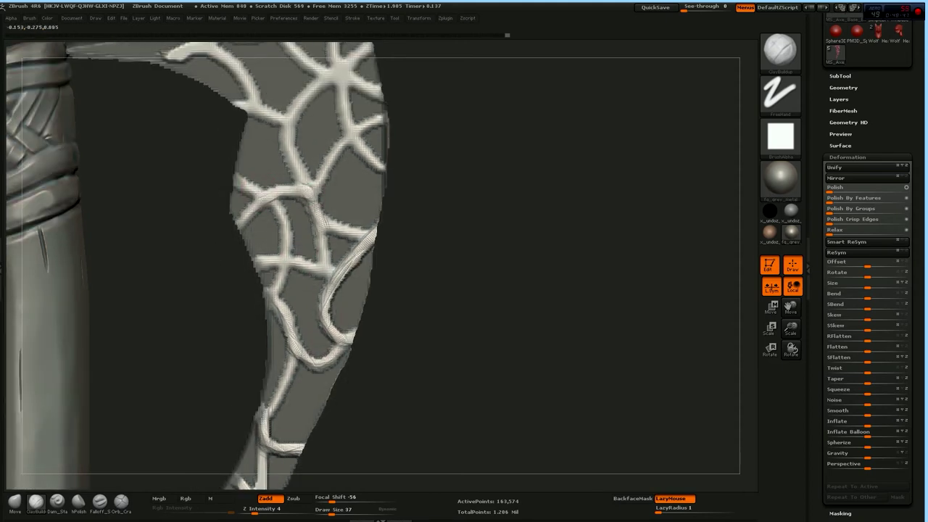
drag(243, 210, 306, 187)
mouse_move(288, 218)
mouse_down()
mouse_move(277, 266)
mouse_move(287, 273)
mouse_up()
mouse_move(275, 308)
mouse_down()
mouse_move(319, 284)
mouse_move(255, 165)
mouse_up()
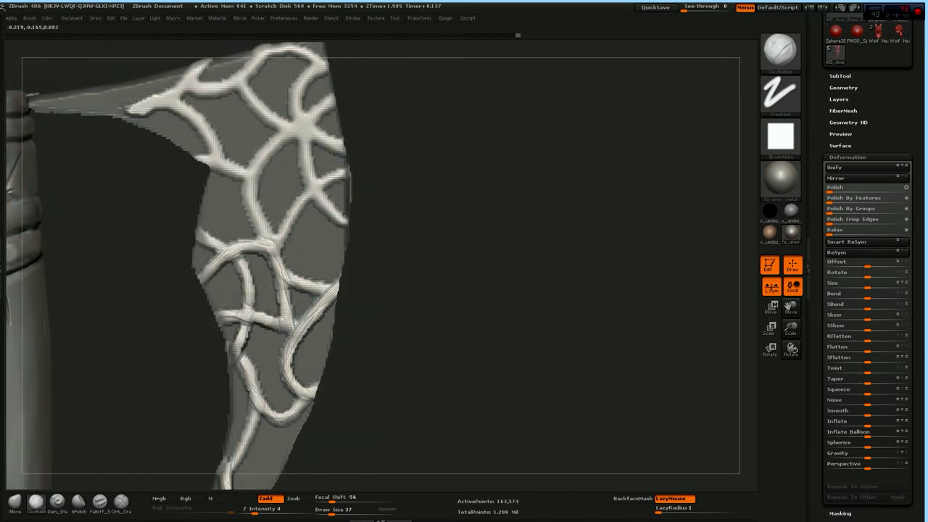
drag(328, 103, 361, 165)
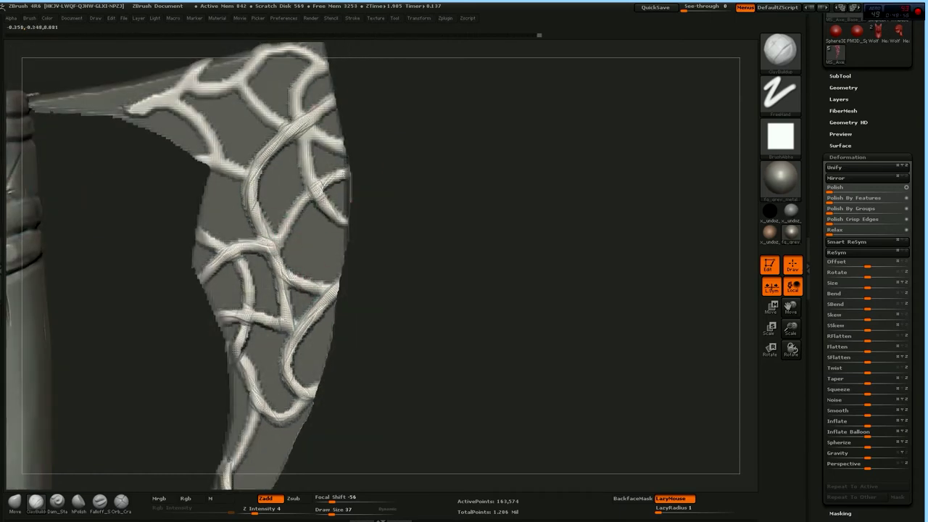
drag(371, 110, 340, 190)
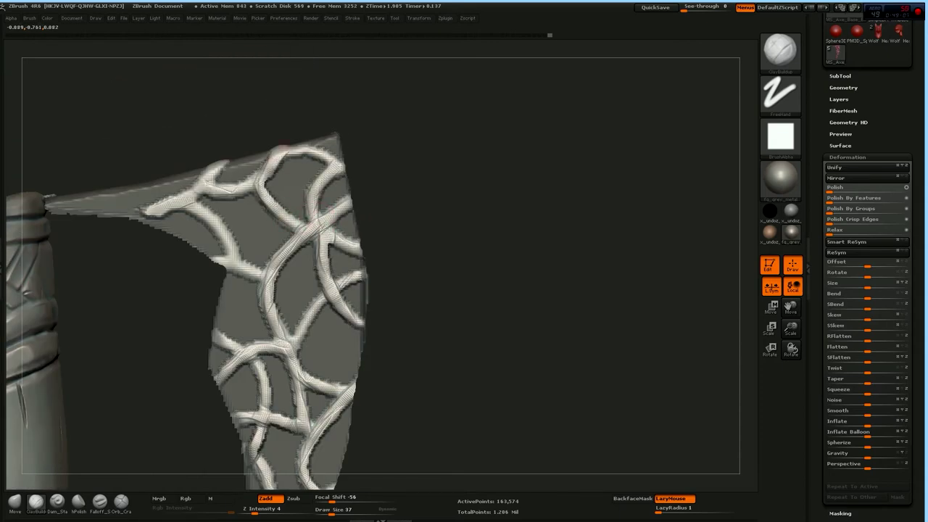
mouse_move(227, 145)
mouse_down()
mouse_move(304, 116)
mouse_move(377, 217)
mouse_move(289, 279)
mouse_up()
click(76, 502)
drag(347, 253, 315, 221)
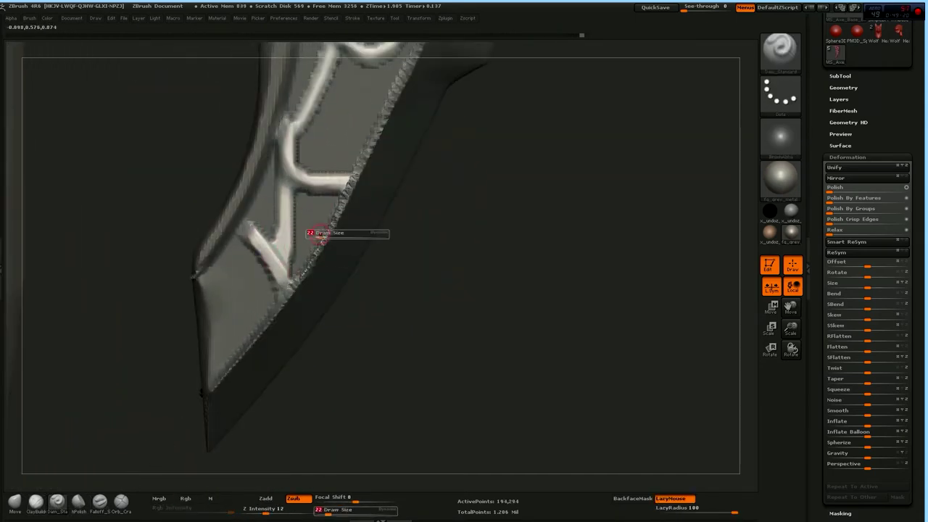
With Dam_Standard, carve a thin groove beside the raised strand near the blade tip
mouse_move(406, 286)
mouse_down()
mouse_move(391, 239)
mouse_move(435, 189)
mouse_move(410, 151)
mouse_move(414, 191)
mouse_move(408, 149)
mouse_up()
click(57, 500)
drag(210, 274, 207, 270)
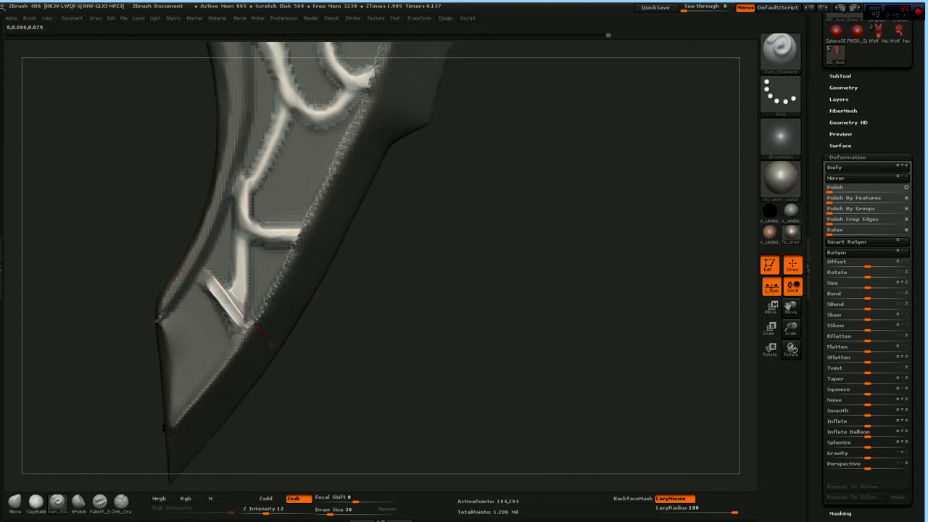
Orbit the blade to inspect the carved knot pattern from several angles
drag(324, 335, 241, 295)
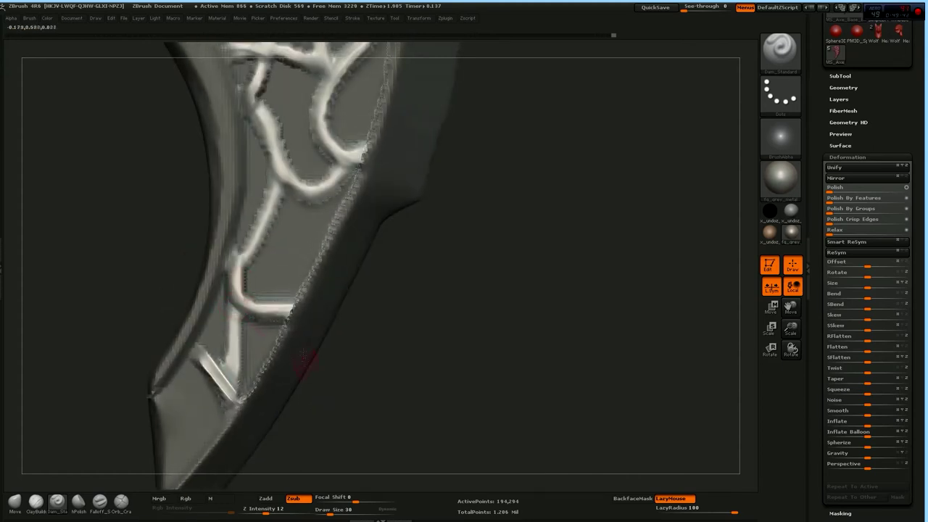
drag(308, 369, 212, 311)
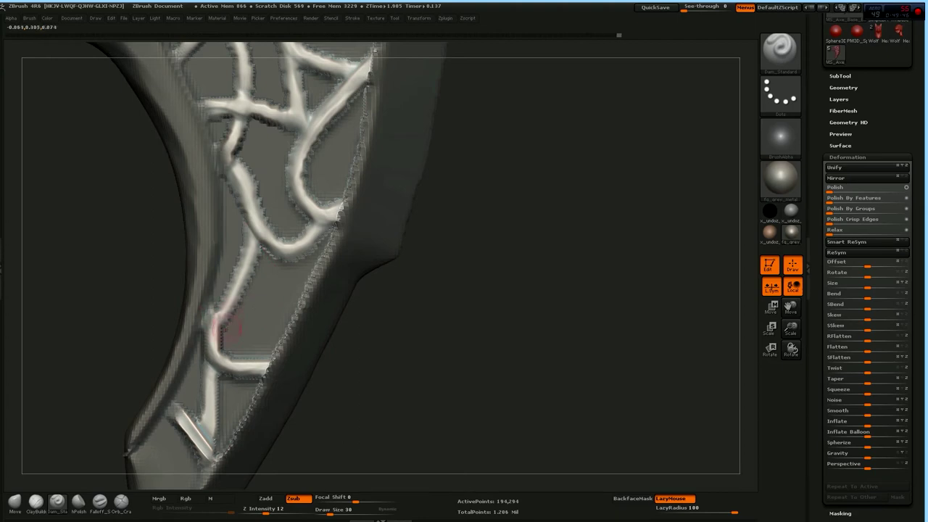
drag(355, 213, 215, 230)
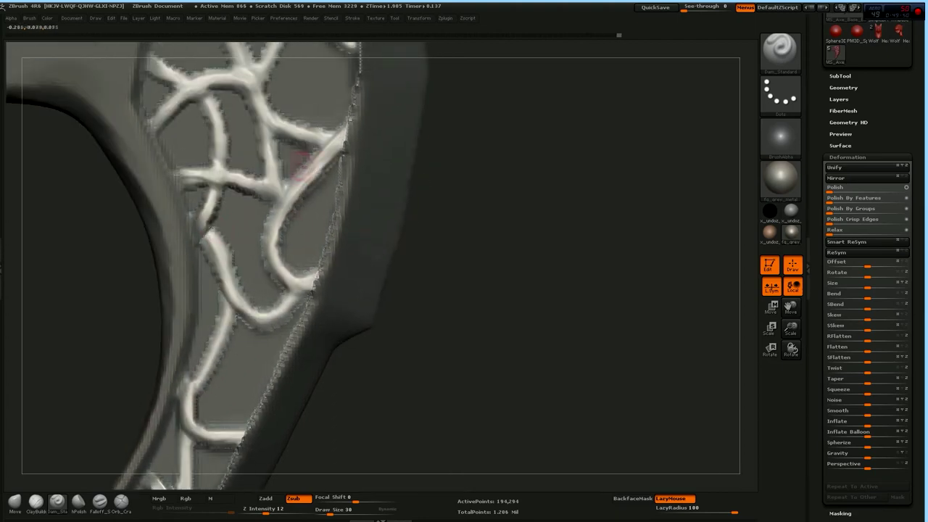
drag(318, 308, 274, 263)
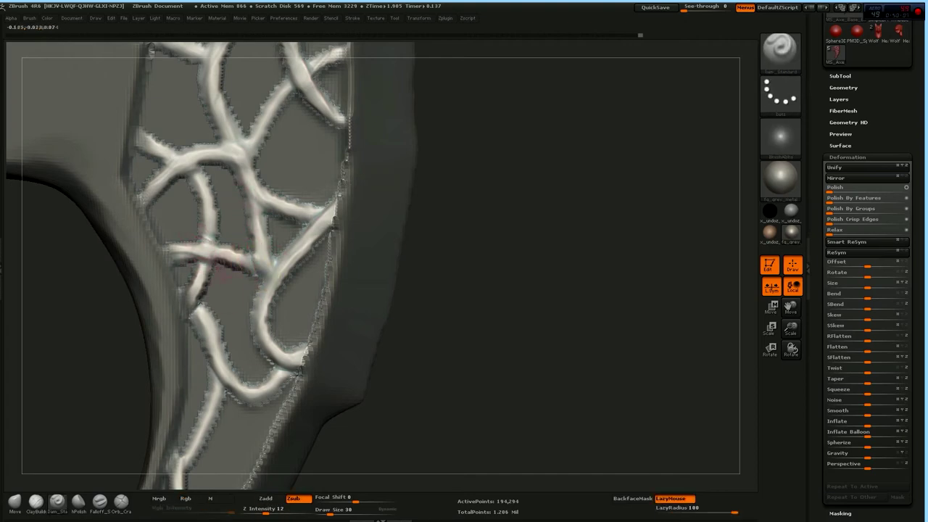
drag(109, 297, 239, 208)
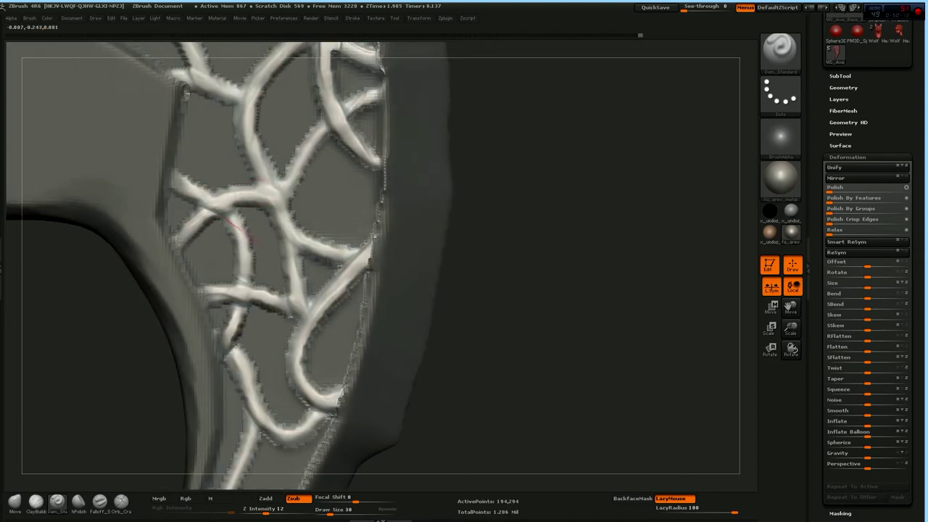
mouse_move(225, 195)
mouse_down()
mouse_move(474, 130)
mouse_move(310, 211)
mouse_up()
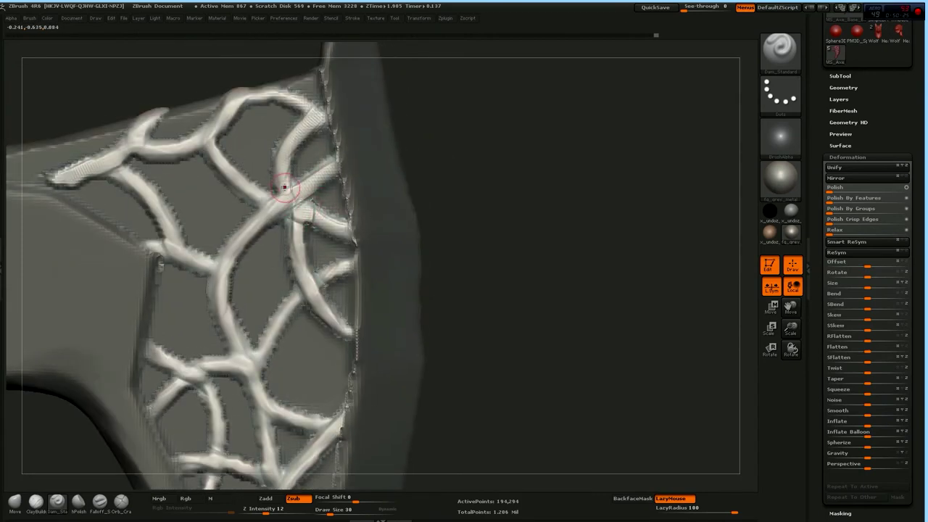
mouse_move(280, 188)
alt+mouse_down()
mouse_move(363, 165)
mouse_move(347, 208)
alt+mouse_up()
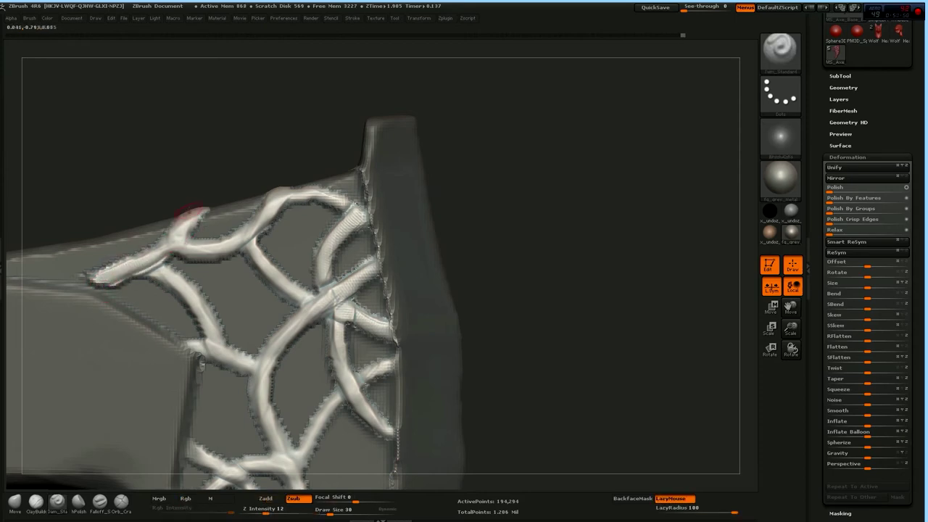
Carve along the knot struts, extending the left strut toward the upper right
mouse_move(174, 229)
mouse_down()
mouse_move(185, 218)
mouse_move(167, 246)
mouse_up()
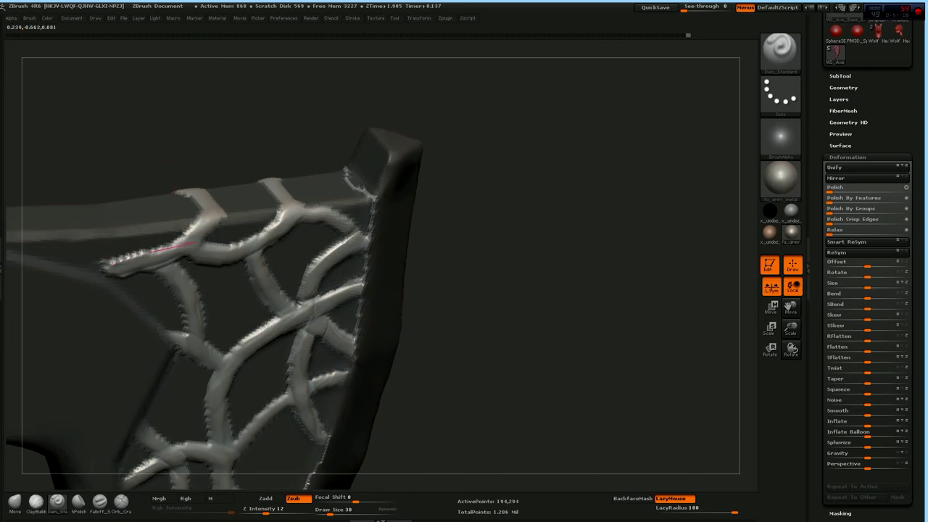
drag(189, 152, 116, 270)
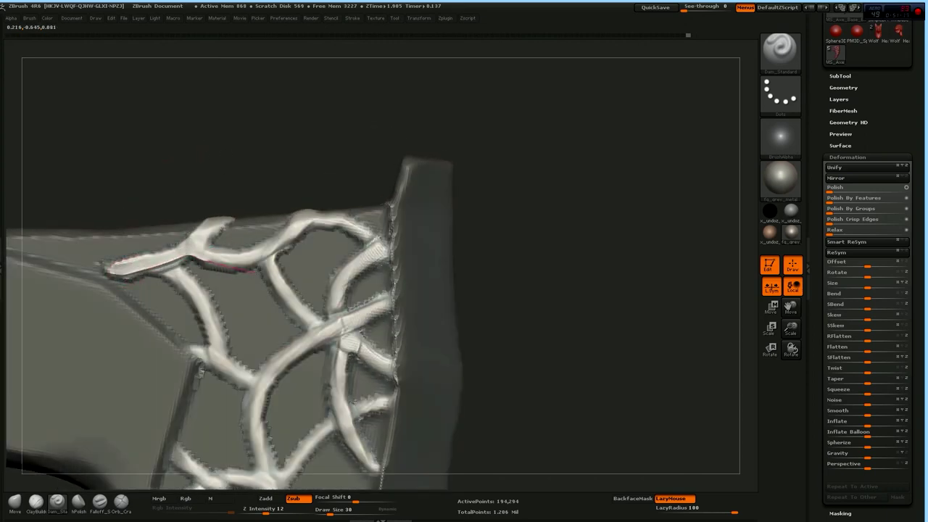
mouse_move(291, 245)
mouse_down()
mouse_move(323, 212)
mouse_move(371, 227)
mouse_move(391, 254)
mouse_up()
drag(297, 198, 297, 185)
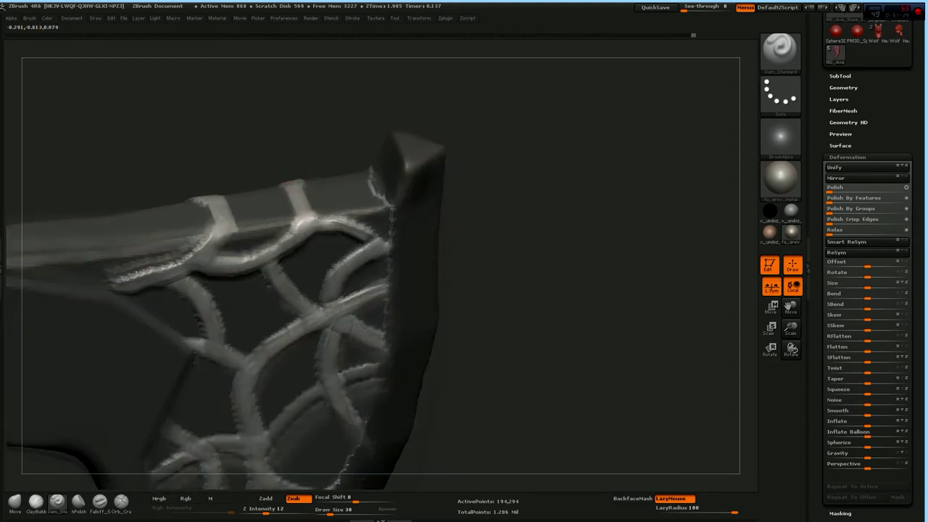
mouse_move(221, 254)
mouse_down()
mouse_move(198, 213)
mouse_move(219, 201)
mouse_up()
drag(105, 262, 192, 236)
drag(243, 259, 282, 227)
drag(311, 159, 176, 214)
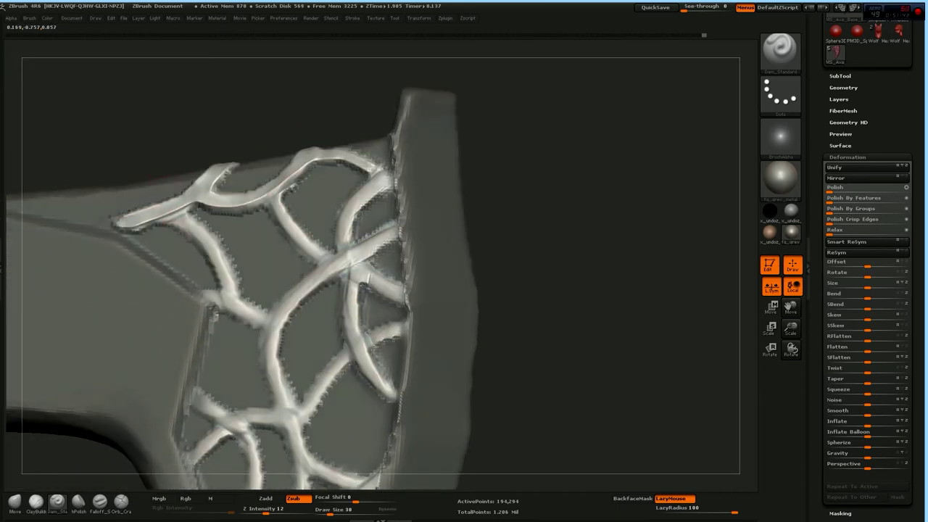
Re-carve the left knot strand down to its junction and the upper strand toward the edge
drag(218, 254, 234, 315)
drag(187, 217, 239, 280)
drag(257, 329, 218, 303)
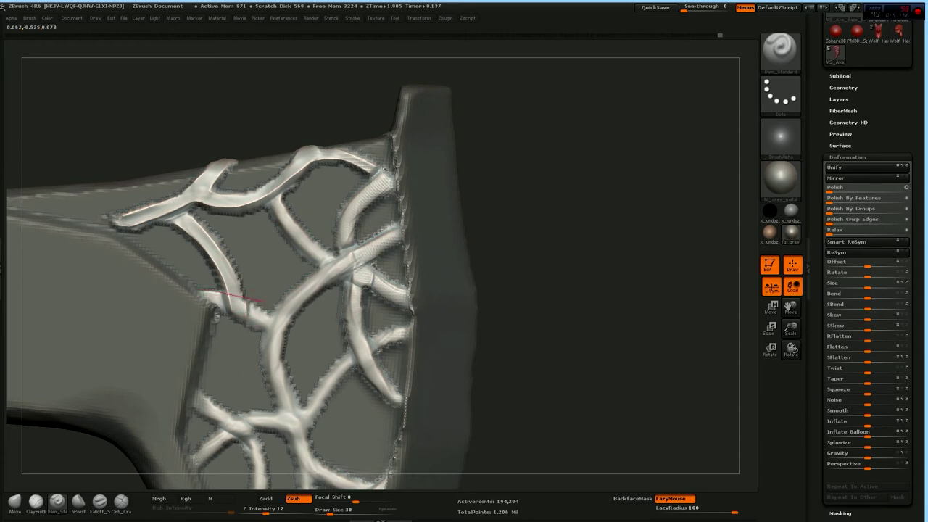
drag(246, 306, 266, 330)
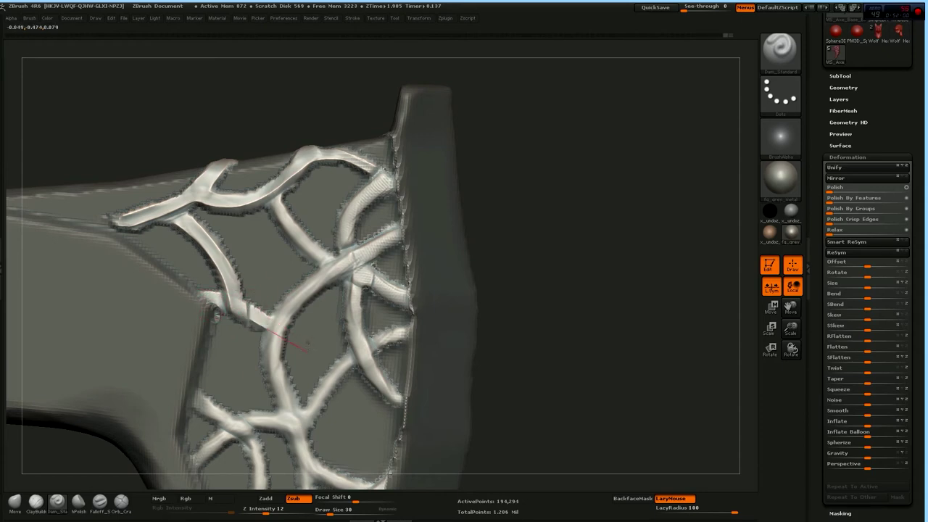
alt+drag(308, 352, 269, 322)
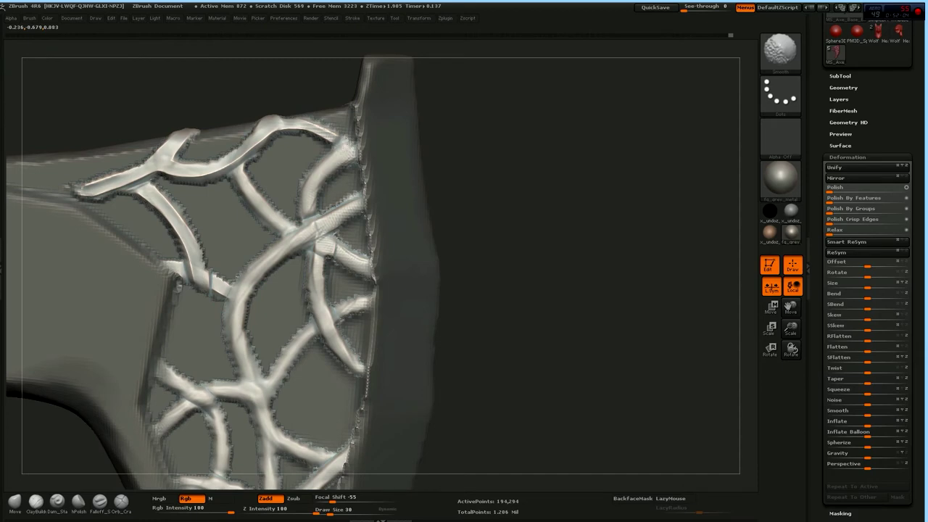
drag(239, 161, 319, 245)
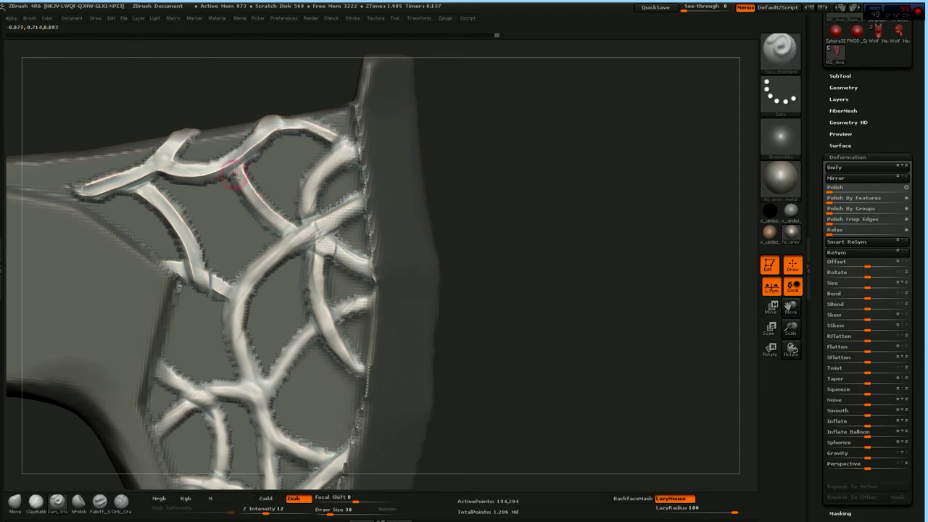
drag(240, 177, 305, 225)
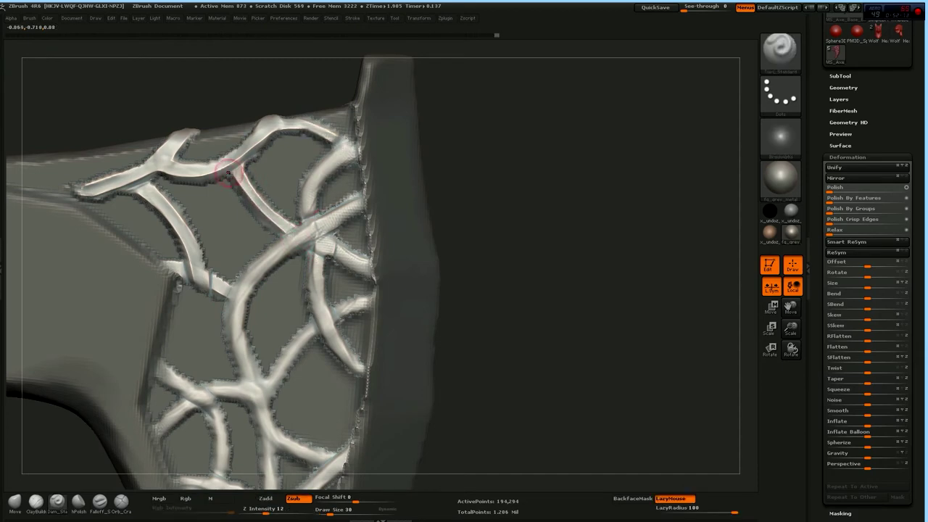
Carve a branch up from the lower edge and add a strand running out to the blade edge
key(1)
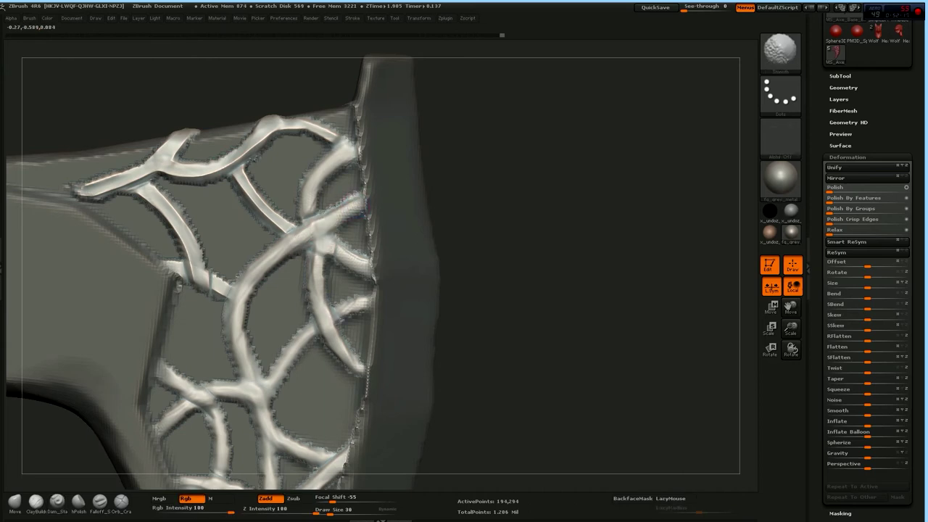
key(1)
drag(322, 250, 309, 205)
drag(349, 366, 316, 234)
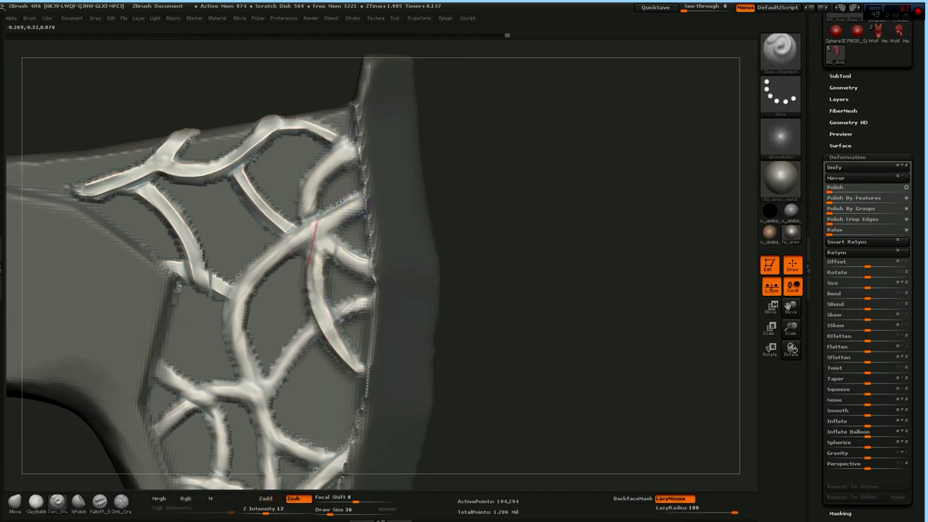
drag(322, 238, 317, 319)
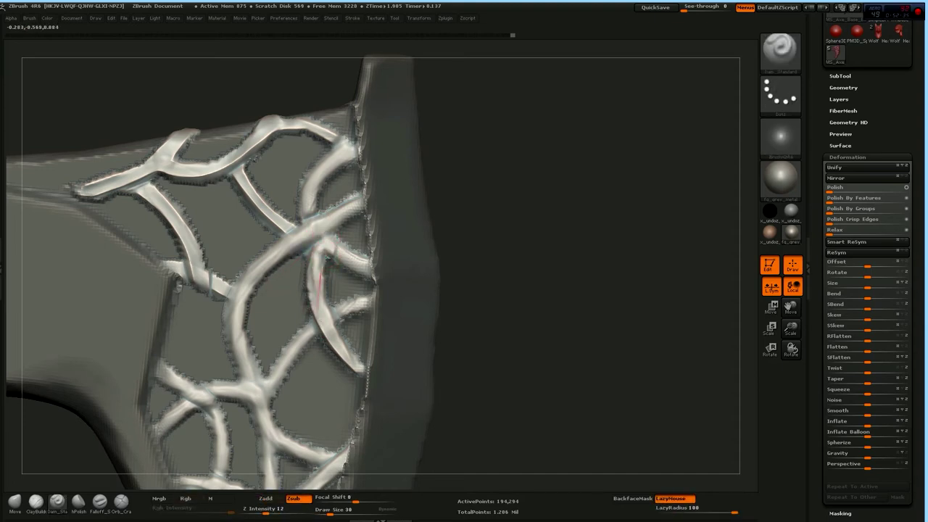
mouse_move(322, 250)
mouse_down()
mouse_move(321, 326)
mouse_move(359, 370)
mouse_move(330, 255)
mouse_up()
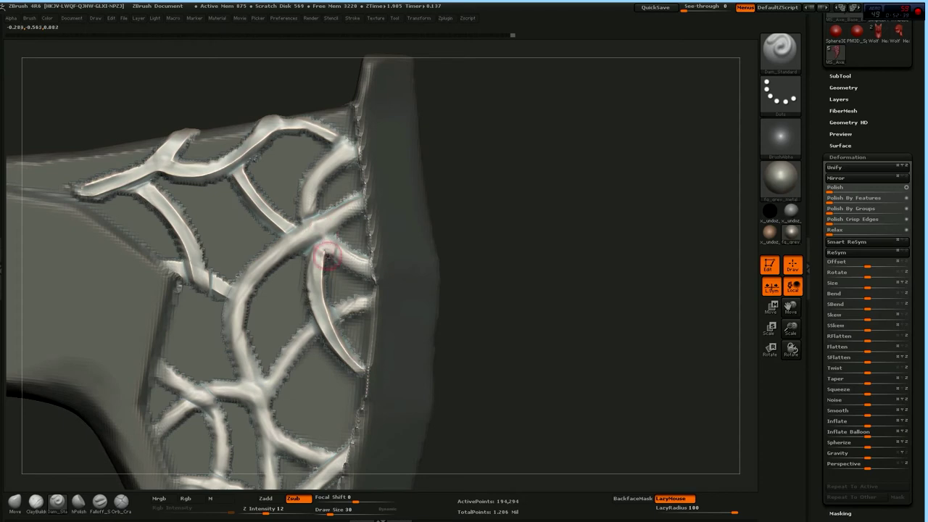
drag(317, 241, 351, 267)
drag(390, 293, 377, 284)
drag(313, 245, 373, 278)
Carve the upper-right branches and the long arc curving down-left across the blade
drag(323, 145, 323, 194)
drag(355, 156, 314, 210)
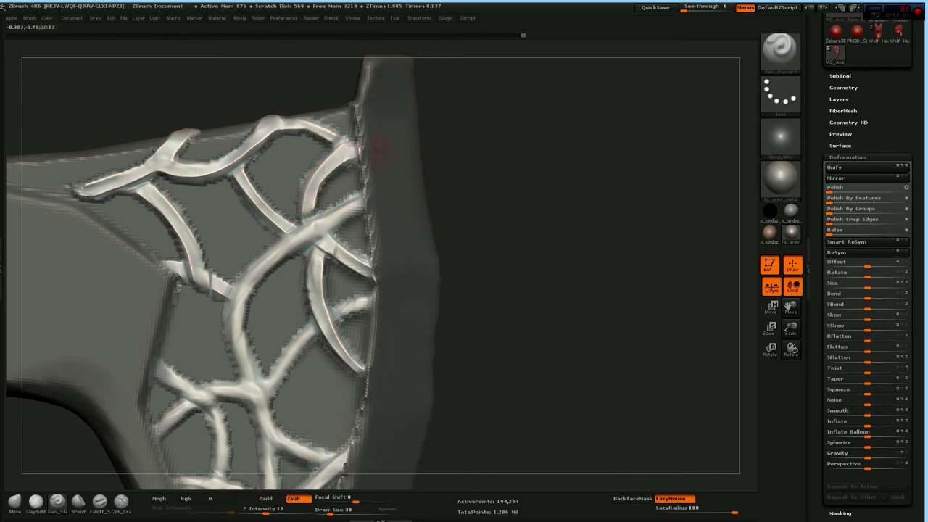
drag(208, 166, 265, 121)
drag(255, 175, 343, 107)
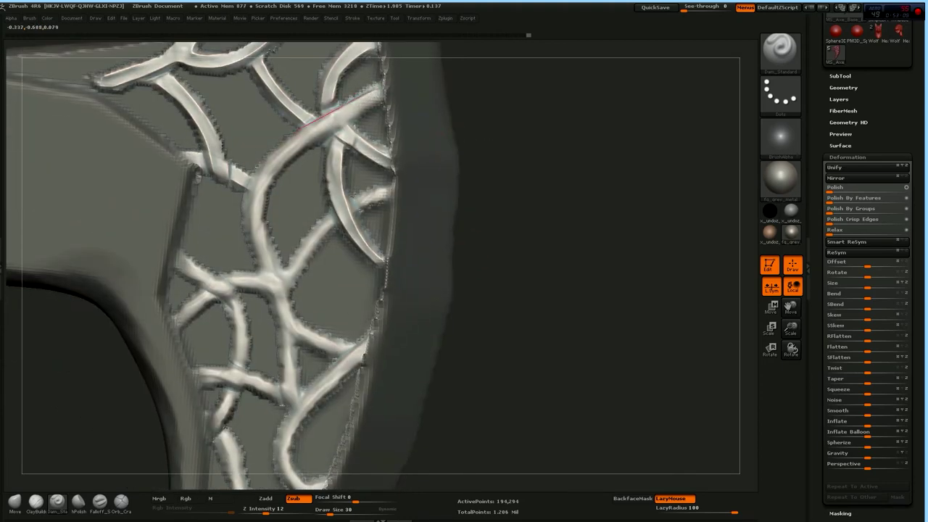
drag(269, 149, 282, 303)
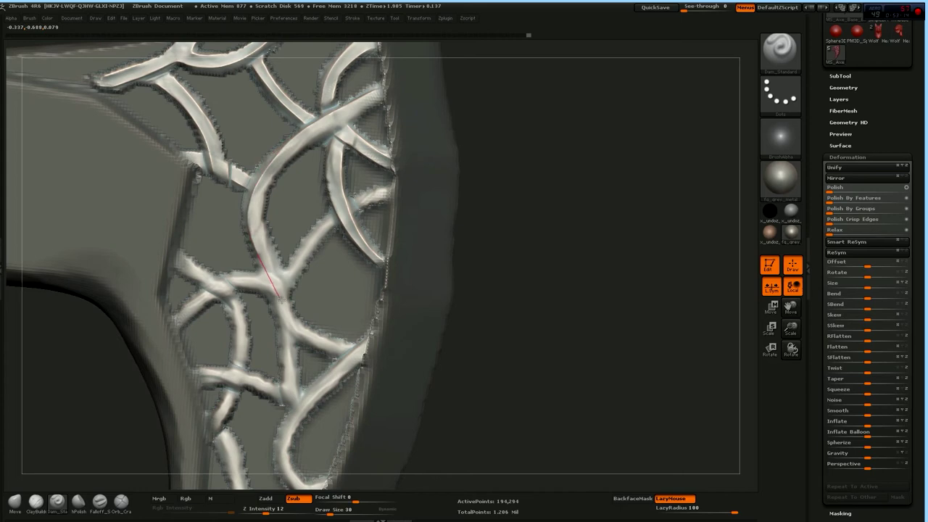
mouse_move(380, 96)
mouse_down()
mouse_move(249, 215)
mouse_move(297, 299)
mouse_up()
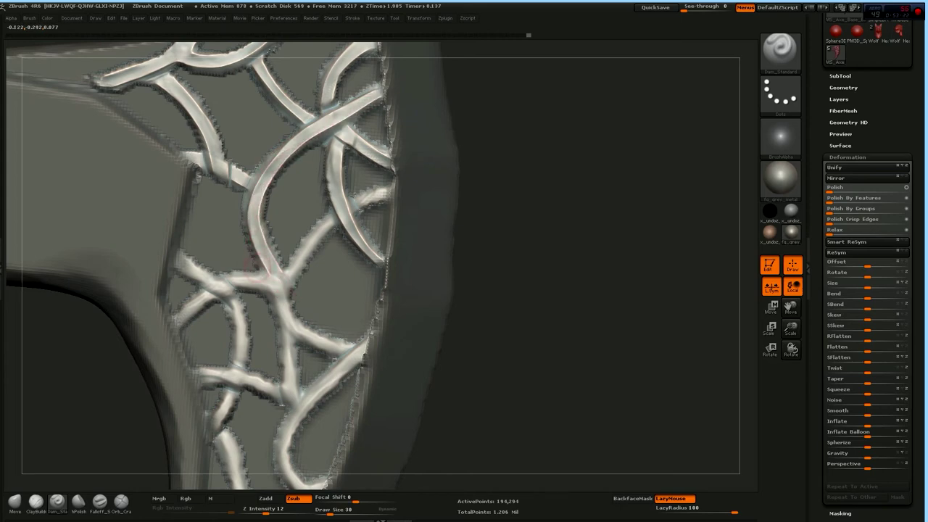
Reshape the lower-left and middle branches and add a small branch up toward the edge
drag(174, 315, 230, 270)
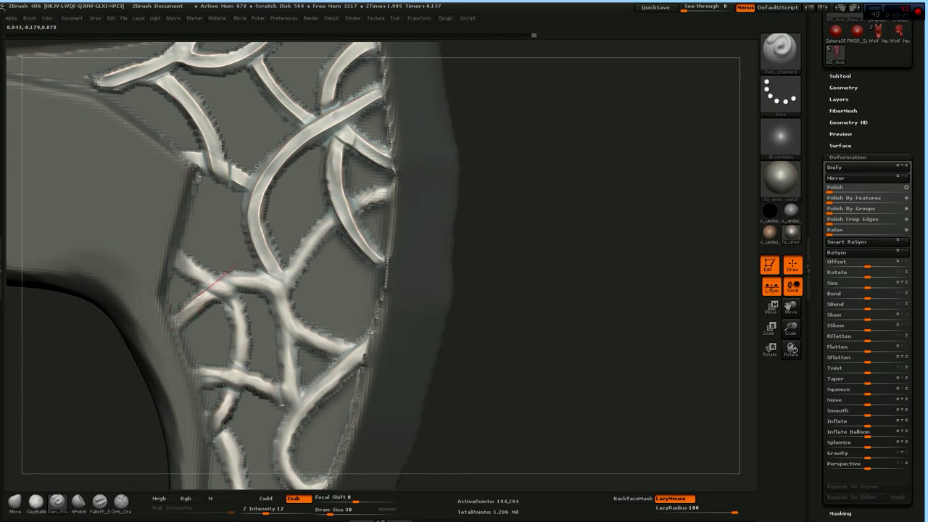
mouse_move(182, 319)
mouse_down()
mouse_move(237, 264)
mouse_move(290, 288)
mouse_move(297, 334)
mouse_move(342, 345)
mouse_move(330, 340)
mouse_up()
mouse_move(240, 281)
mouse_down()
mouse_move(218, 275)
mouse_move(190, 306)
mouse_up()
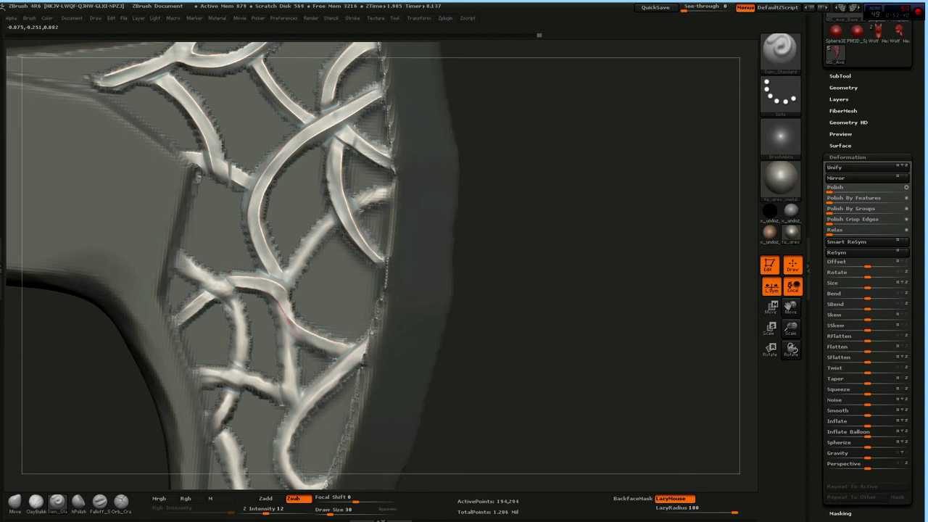
drag(289, 274, 266, 269)
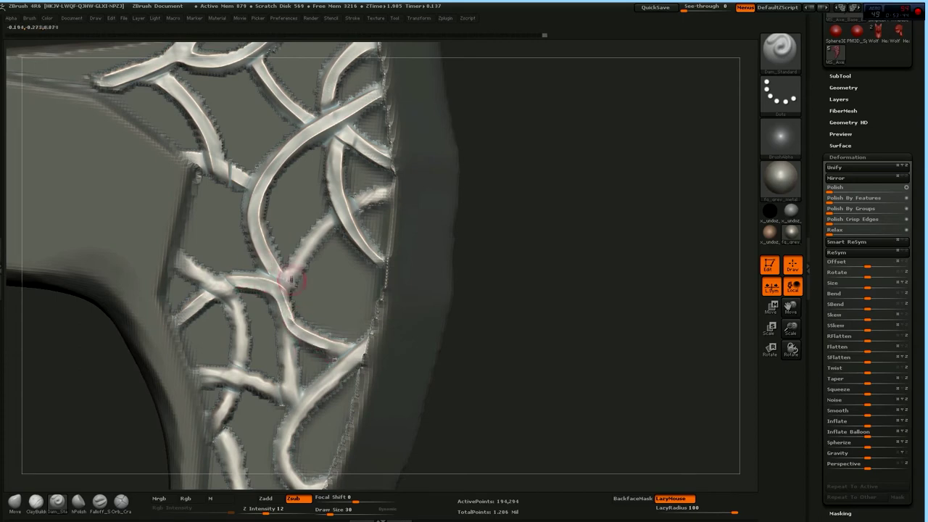
mouse_move(332, 314)
mouse_down()
mouse_move(285, 274)
mouse_move(335, 200)
mouse_up()
drag(292, 281, 348, 206)
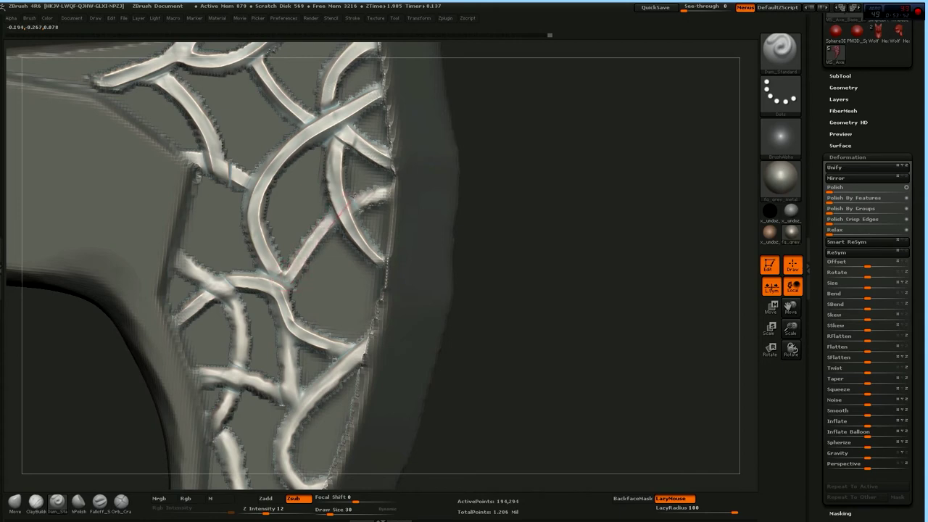
drag(360, 198, 330, 218)
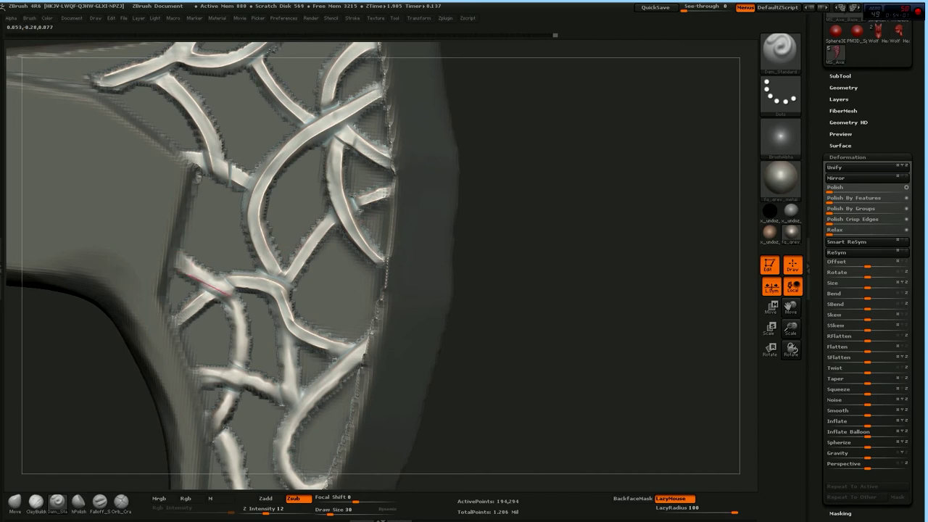
drag(230, 292, 187, 257)
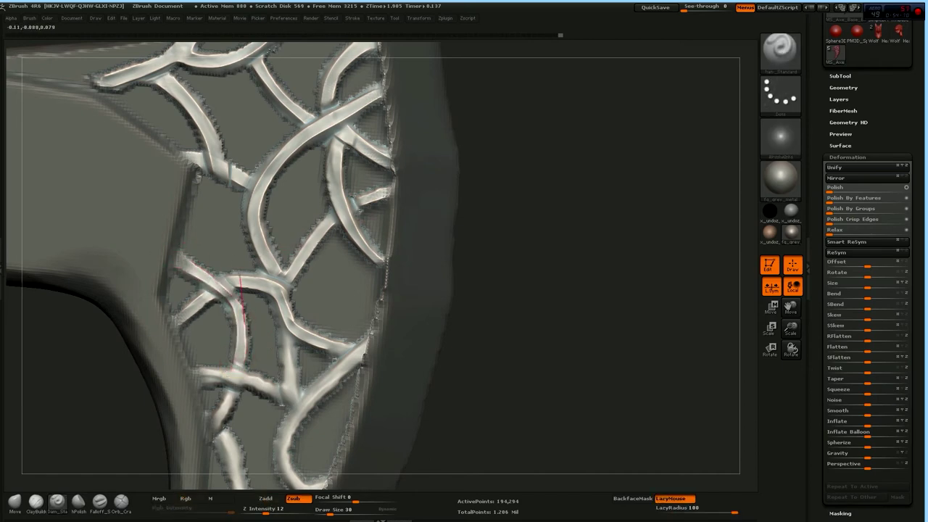
Add new branches across and down the lower blade, including the lowest one near the bottom
mouse_move(233, 397)
mouse_down()
mouse_move(230, 272)
mouse_move(319, 287)
mouse_up()
mouse_move(234, 260)
mouse_down()
mouse_move(290, 265)
mouse_move(346, 214)
mouse_up()
drag(312, 276, 371, 253)
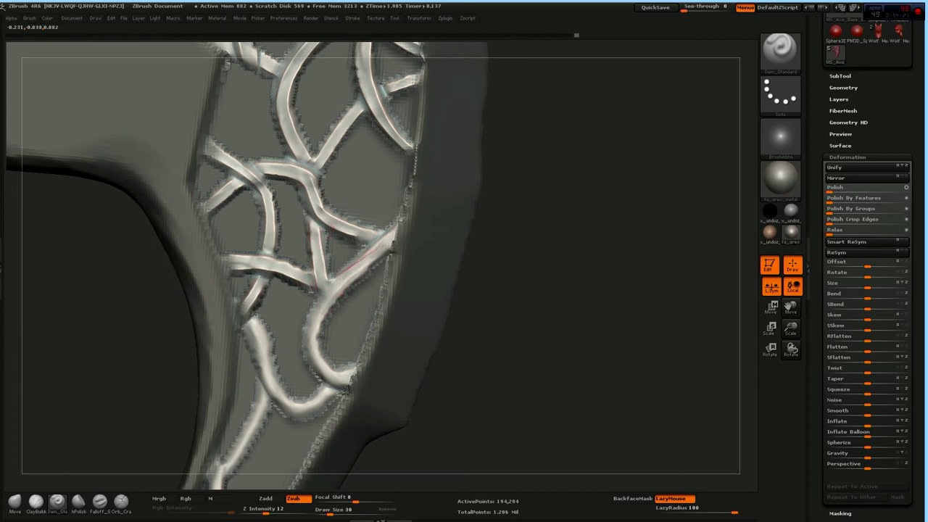
drag(395, 229, 352, 373)
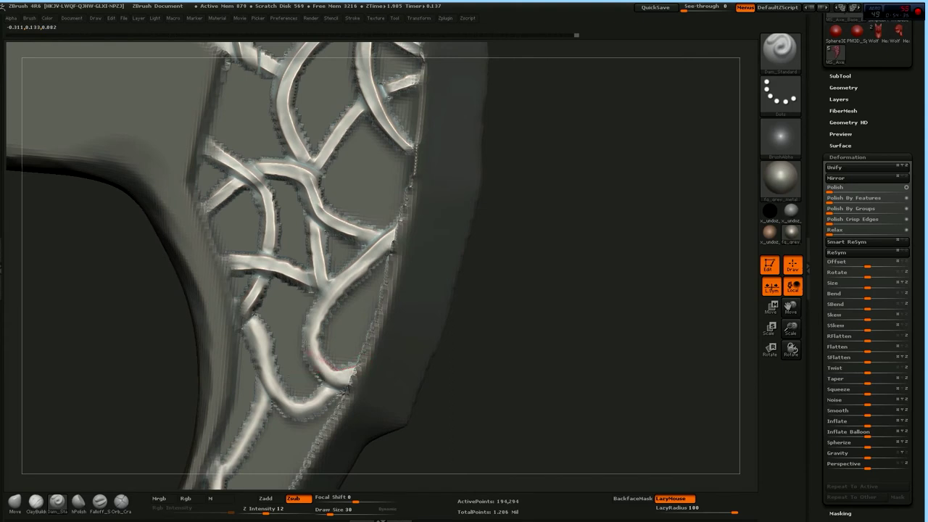
drag(316, 334, 309, 350)
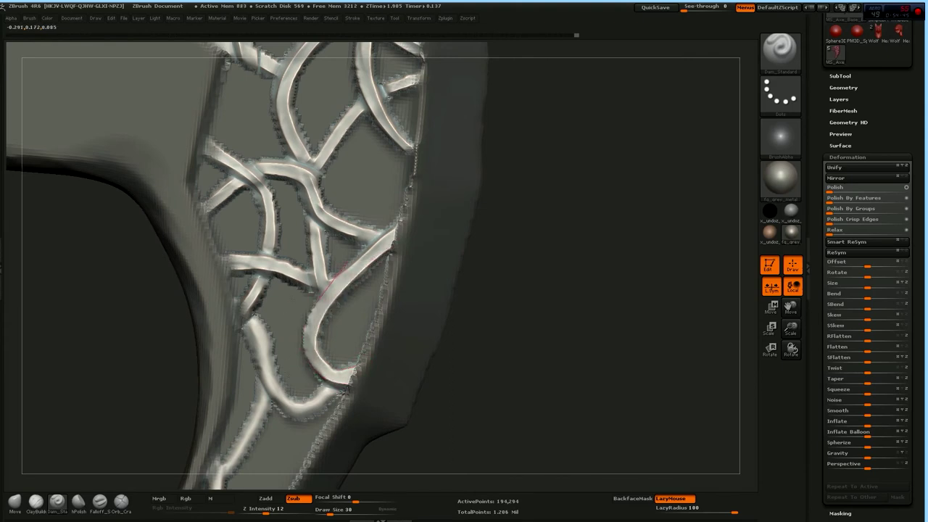
drag(312, 355, 341, 380)
Repeatedly re-carve and smooth the lower-left branch toward the blade tip
drag(311, 341, 324, 272)
mouse_move(256, 319)
alt+mouse_down()
mouse_move(310, 239)
mouse_move(336, 314)
alt+mouse_up()
drag(397, 324, 403, 284)
drag(305, 230, 327, 320)
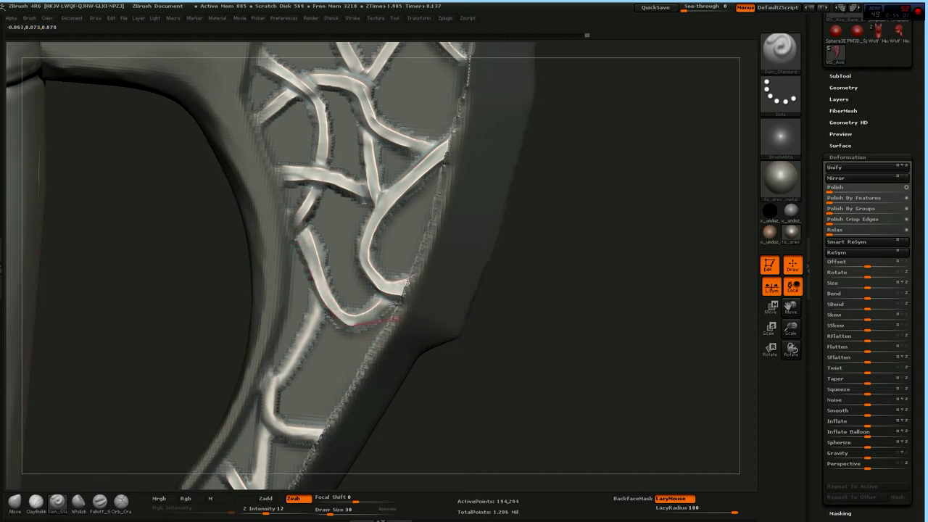
mouse_move(312, 297)
mouse_down()
mouse_move(261, 384)
mouse_move(326, 272)
mouse_up()
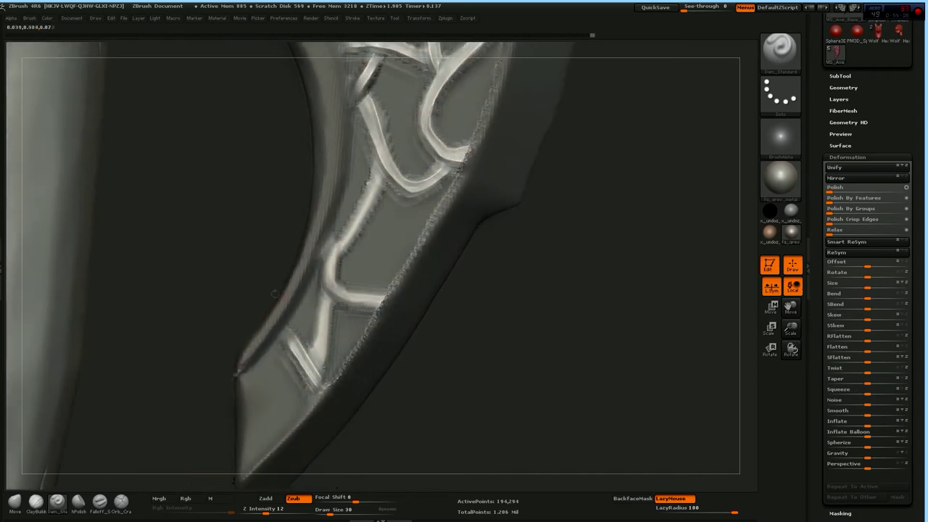
drag(322, 355, 319, 261)
drag(326, 295, 323, 346)
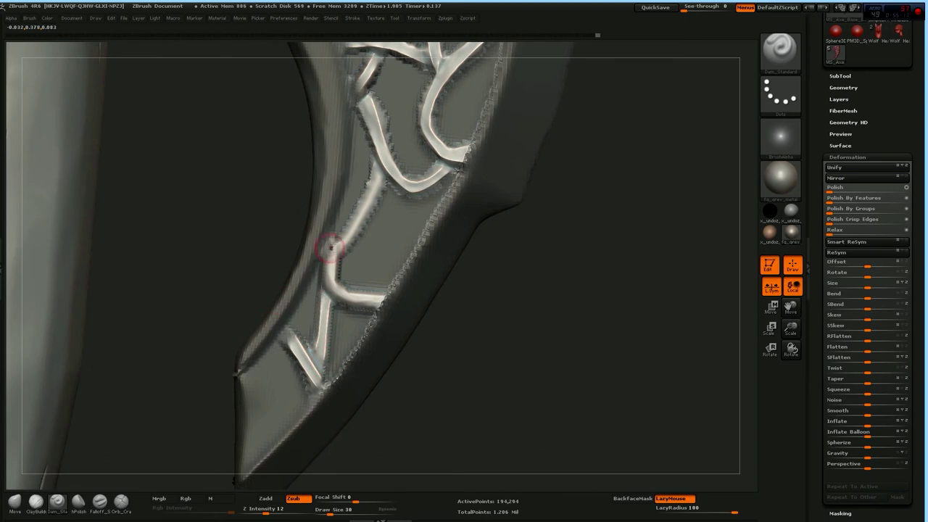
drag(337, 245, 327, 312)
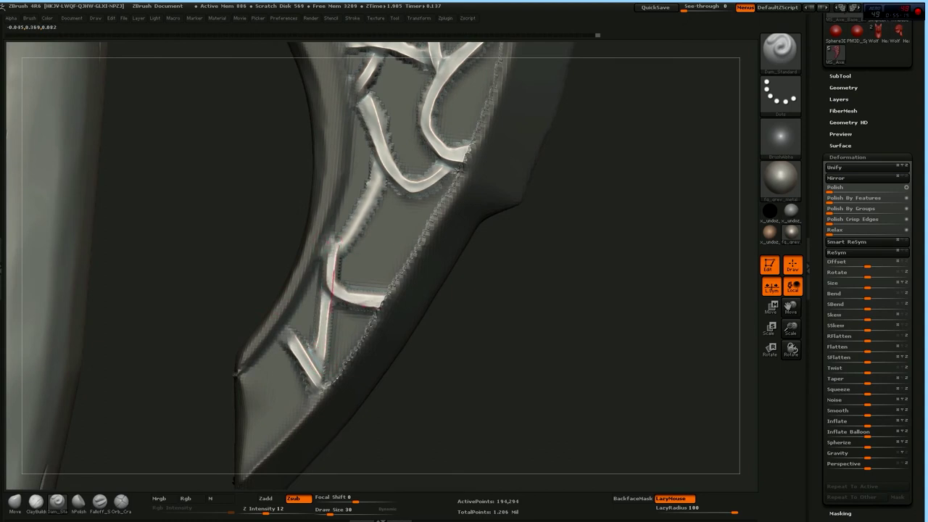
mouse_move(250, 243)
alt+mouse_down()
mouse_move(314, 300)
mouse_move(374, 196)
alt+mouse_up()
mouse_move(329, 297)
mouse_down()
mouse_move(389, 189)
mouse_move(435, 217)
mouse_move(483, 227)
mouse_move(517, 207)
mouse_move(331, 182)
mouse_up()
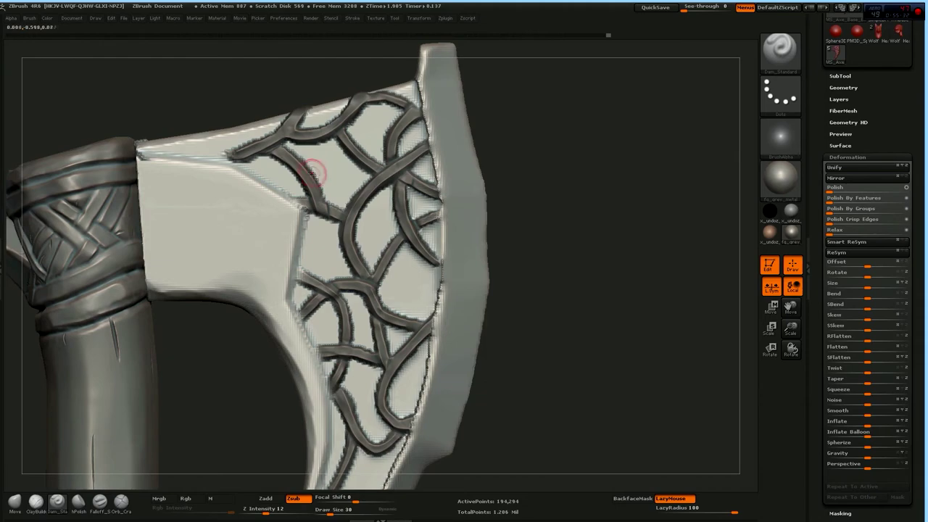
Smooth the knotwork and build up two new diagonal ClayBuildup strands across the blade
key(shift)
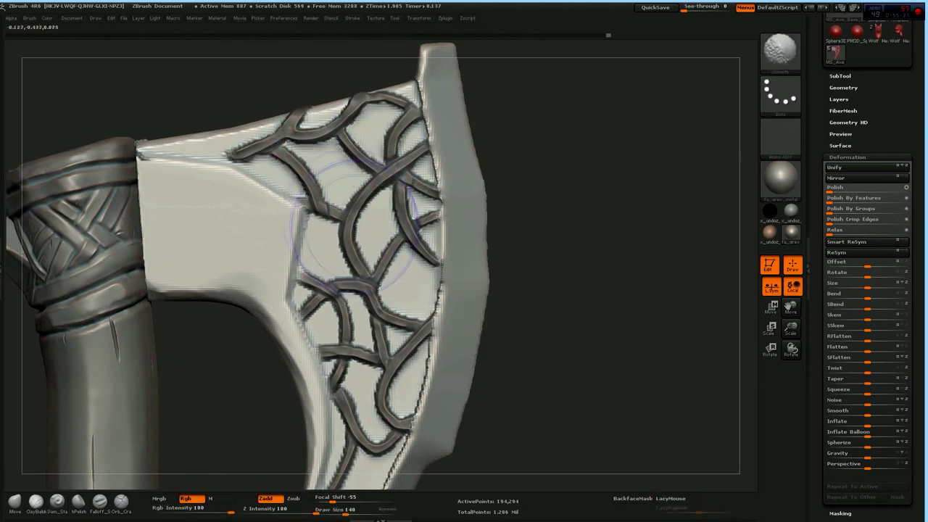
mouse_move(499, 207)
alt+mouse_down()
mouse_move(480, 240)
mouse_move(457, 205)
mouse_move(475, 208)
mouse_move(508, 158)
alt+mouse_up()
key(b)
key(c)
key(b)
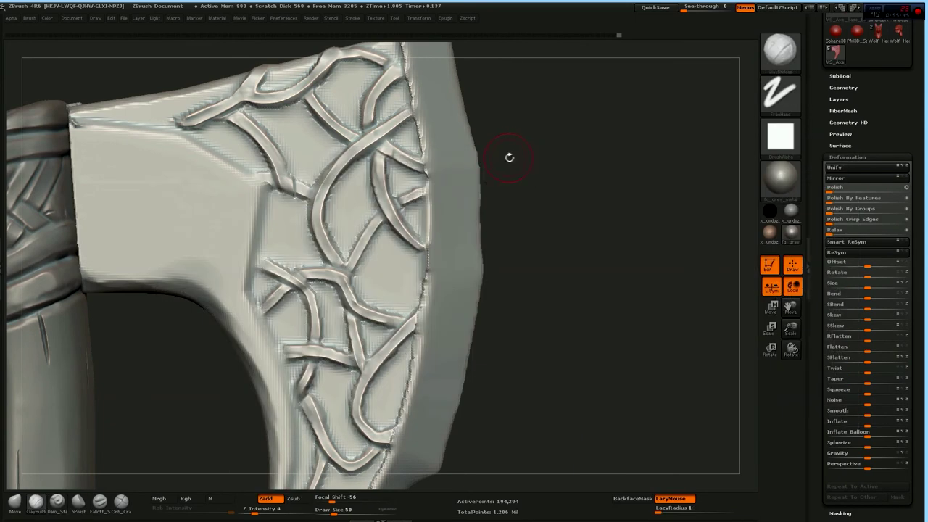
drag(277, 254, 345, 216)
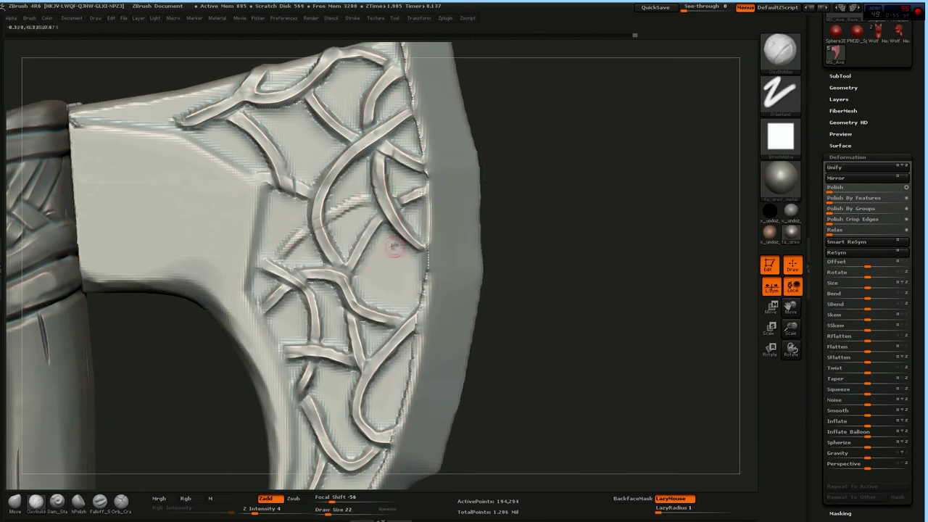
drag(379, 254, 404, 306)
Carve short parallel diagonal Dam_Standard grooves between knot strands on the lower blade ornament
key(b)
key(s)
key(h)
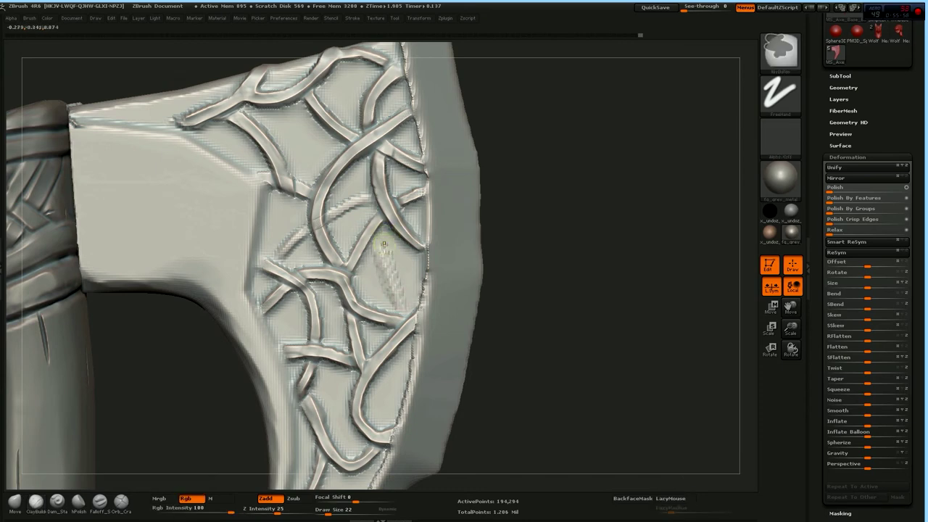
key(b)
key(d)
key(s)
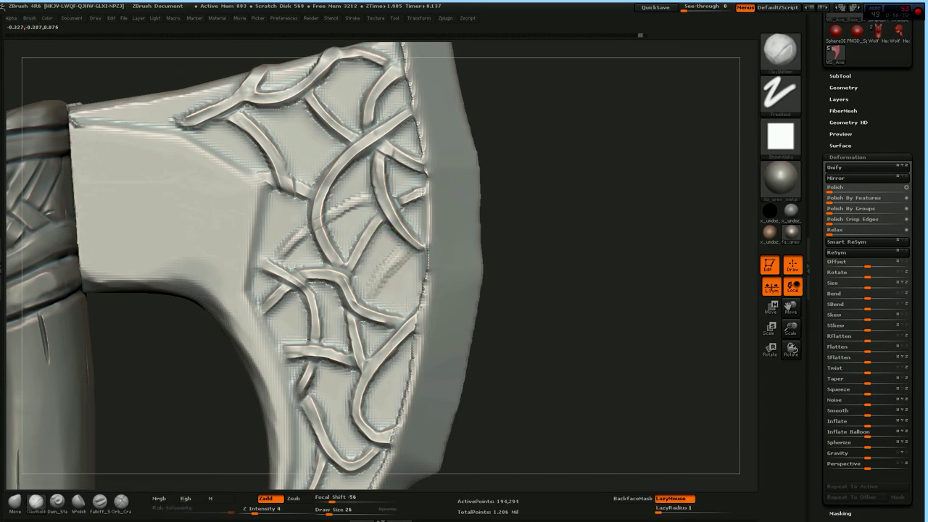
drag(513, 133, 356, 219)
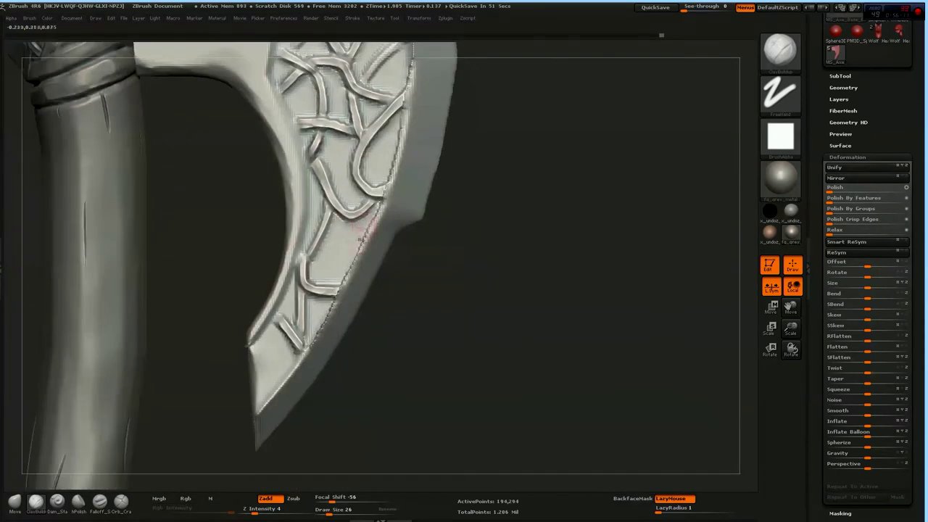
drag(331, 269, 311, 280)
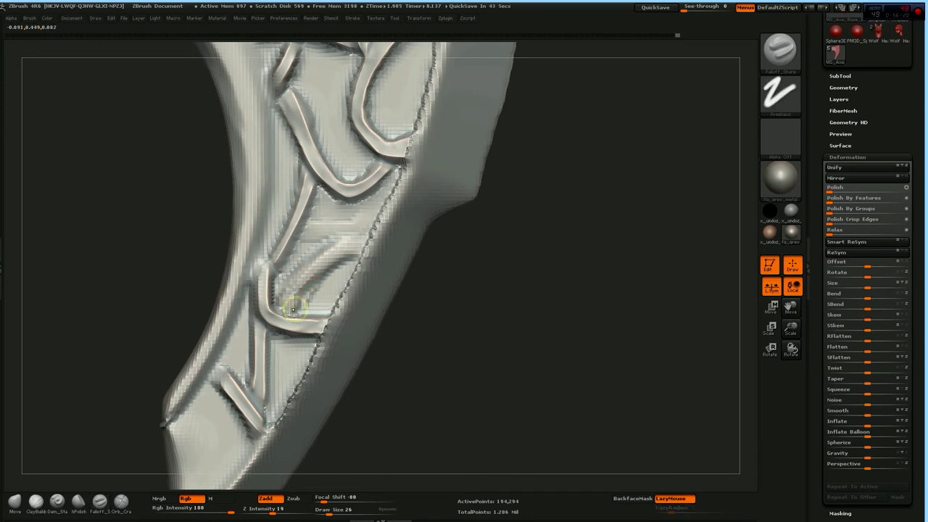
mouse_move(316, 285)
mouse_down()
mouse_move(351, 229)
mouse_move(369, 233)
mouse_up()
drag(284, 305, 348, 247)
drag(284, 292, 368, 229)
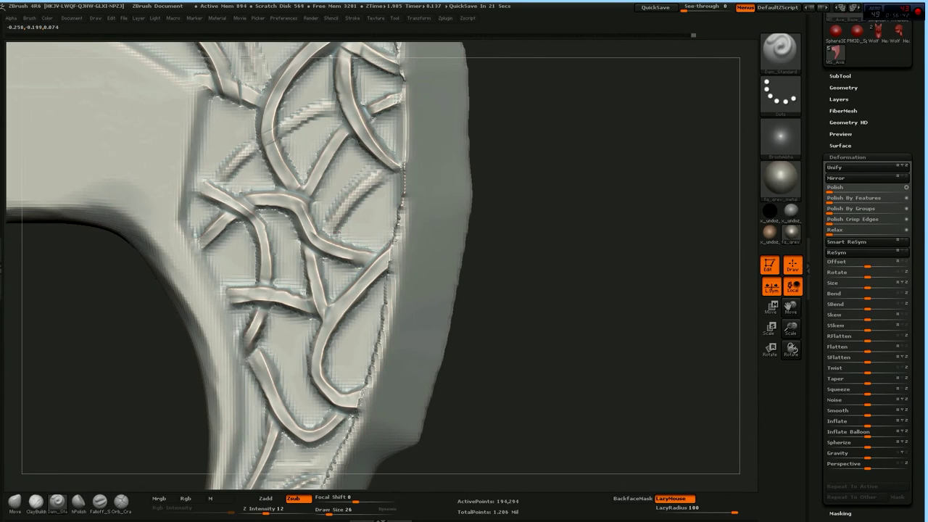
Carve three more Dam_Standard grooves across the upper knotwork
mouse_move(334, 231)
mouse_down()
mouse_move(379, 172)
mouse_move(331, 217)
mouse_up()
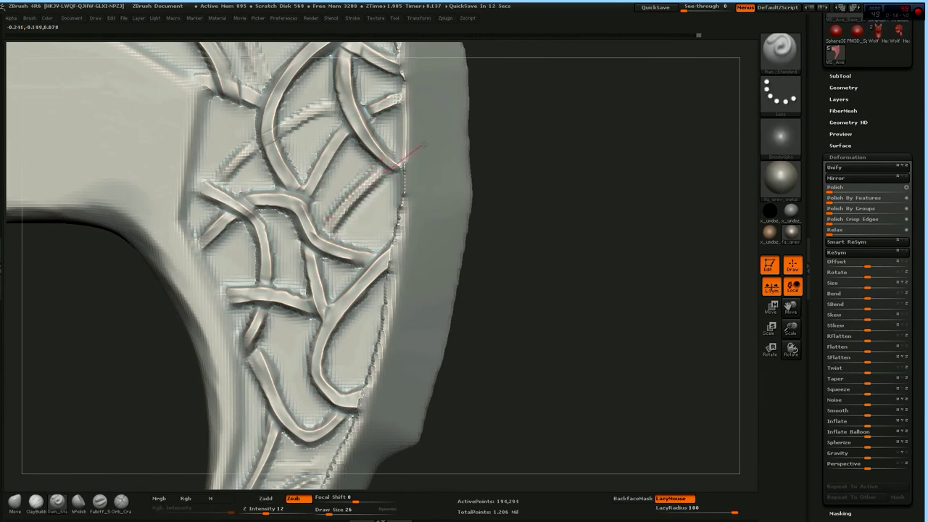
ctrl+right_drag(331, 217, 258, 266)
drag(300, 222, 362, 194)
drag(254, 266, 353, 202)
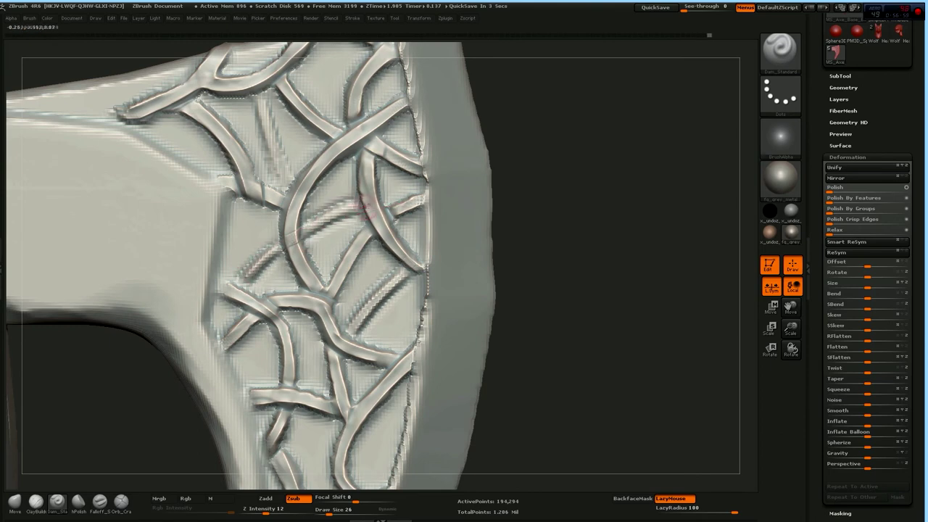
right_drag(355, 210, 297, 235)
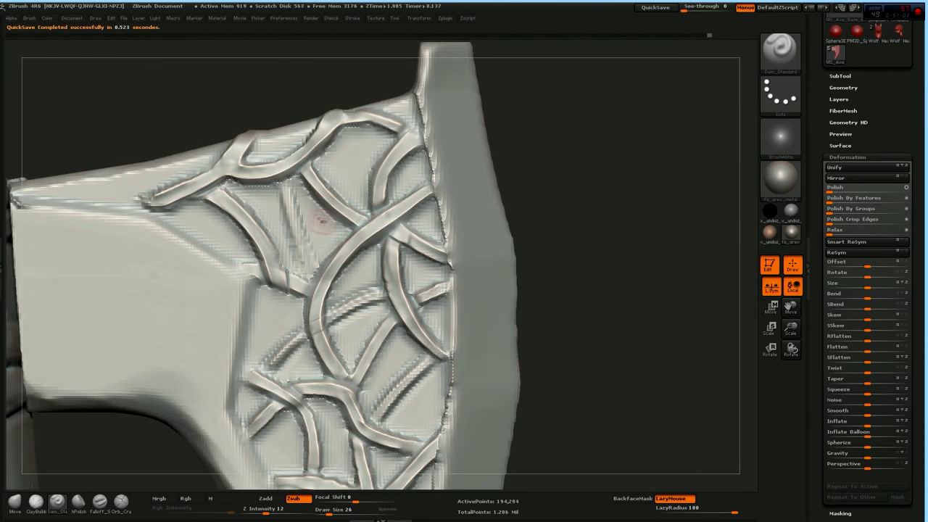
mouse_move(302, 272)
mouse_down()
mouse_move(273, 171)
mouse_move(291, 178)
mouse_up()
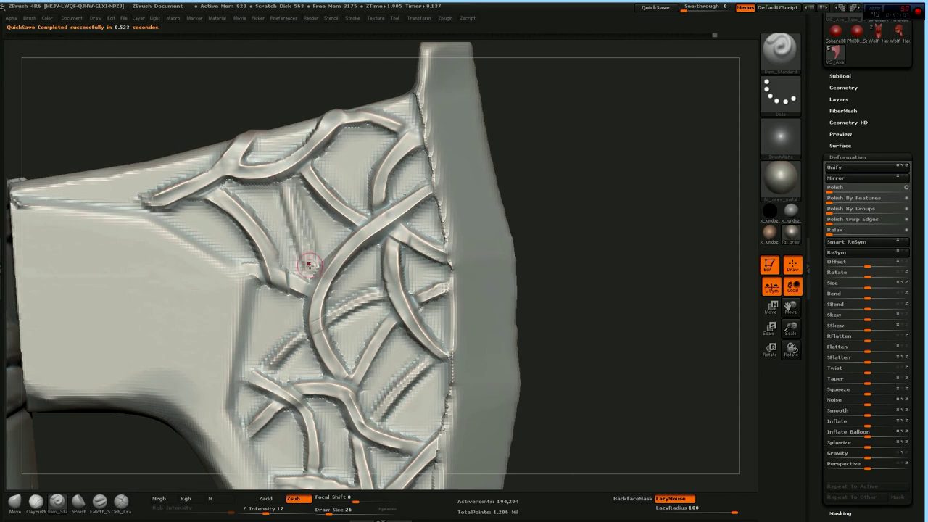
drag(303, 241, 315, 300)
mouse_move(315, 300)
right_down()
mouse_move(428, 137)
mouse_move(435, 170)
mouse_move(251, 353)
right_up()
Trim the lower blade edge and tip flatter with TrimDynamic
key(b)
key(t)
key(d)
mouse_move(218, 375)
mouse_down()
mouse_move(237, 339)
mouse_move(222, 294)
mouse_up()
drag(288, 312, 297, 284)
mouse_move(306, 265)
right_down()
mouse_move(404, 155)
mouse_move(420, 199)
mouse_move(425, 275)
mouse_move(403, 248)
mouse_move(326, 217)
mouse_move(290, 254)
right_up()
Cycle through other brushes for the blade tip, ending back on the Dam_Standard groove brush
key(b)
key(s)
key(t)
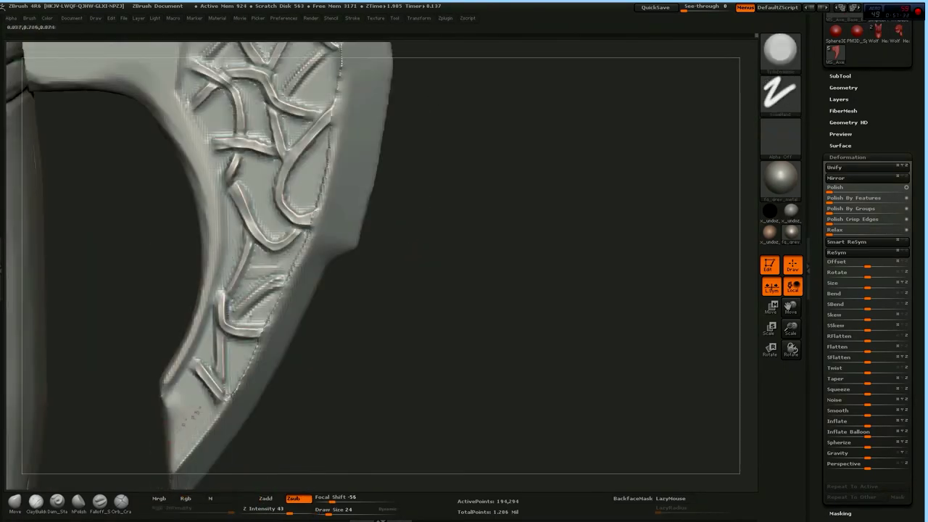
click(100, 500)
key(l)
click(58, 500)
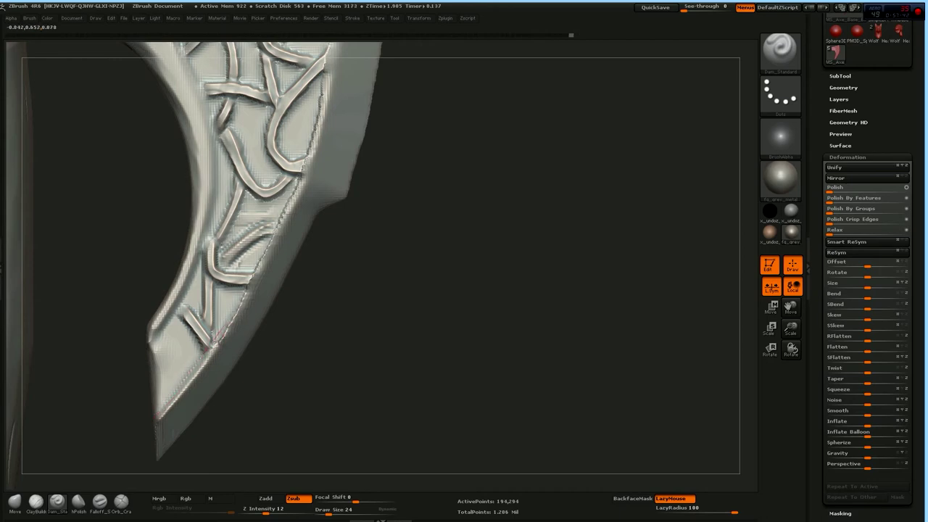
Orbit around the axe head to inspect the engraved face, top edge and handle collar
drag(267, 230, 254, 290)
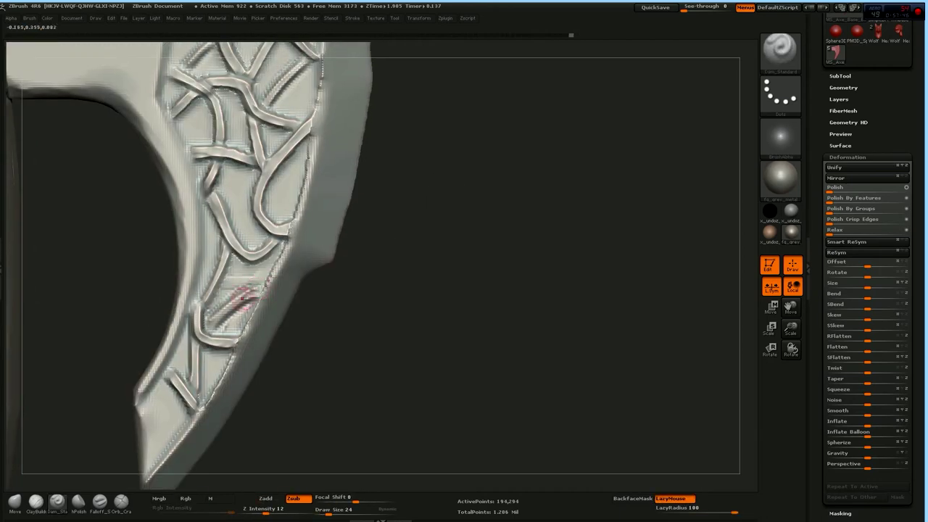
drag(288, 238, 281, 308)
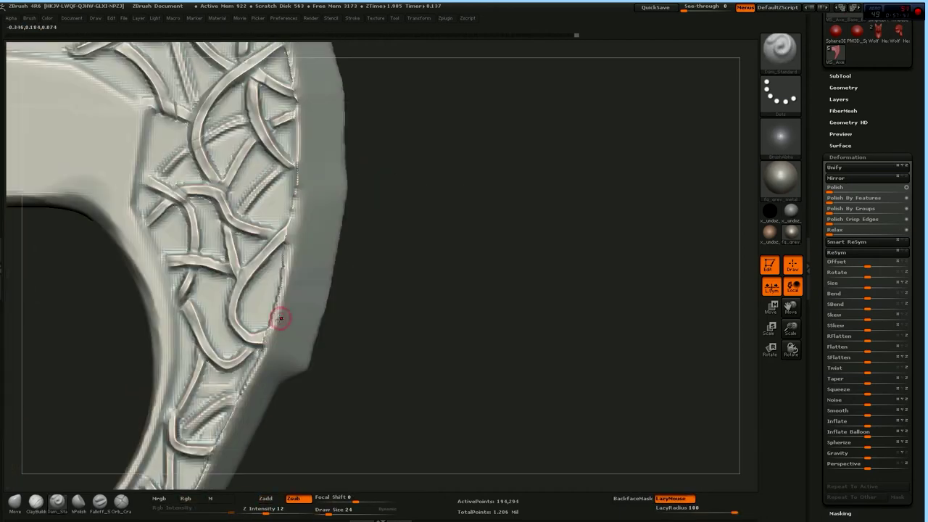
drag(287, 241, 281, 325)
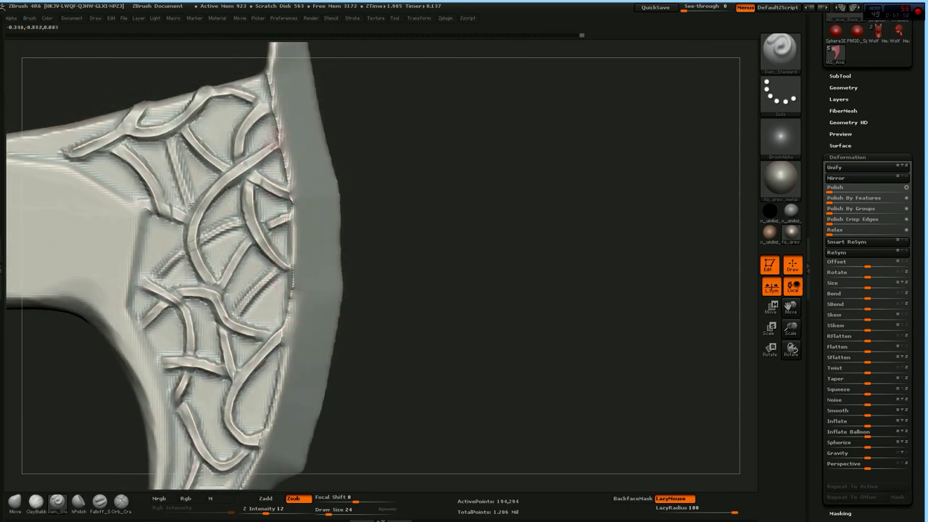
drag(257, 45, 290, 319)
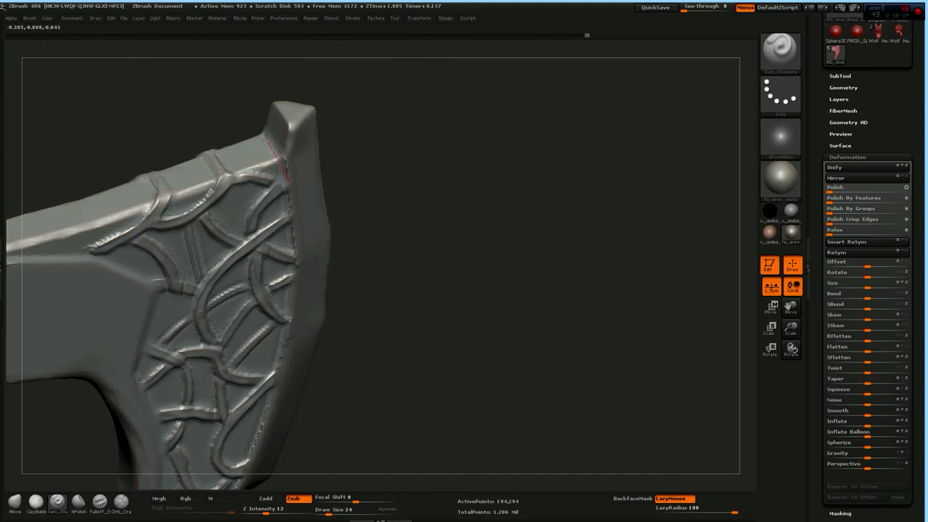
mouse_move(250, 108)
mouse_down()
mouse_move(358, 93)
mouse_move(352, 145)
mouse_move(136, 408)
mouse_up()
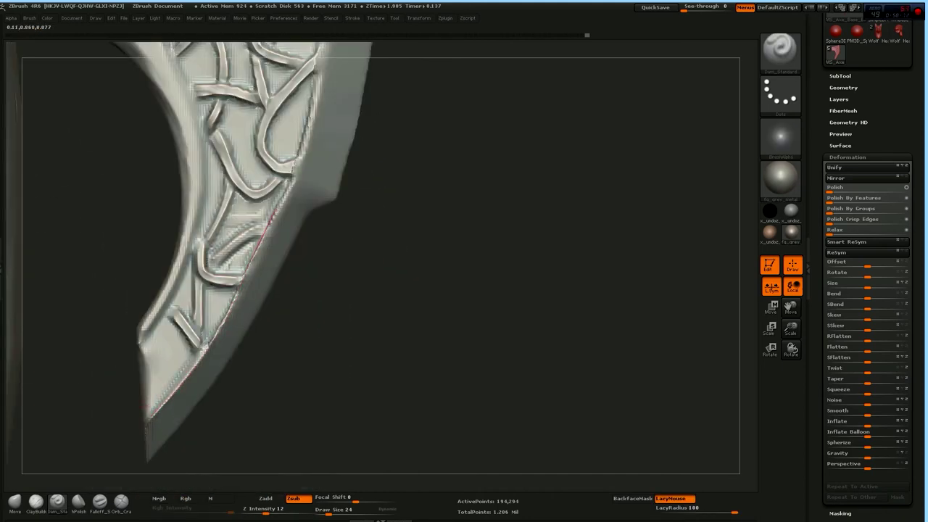
drag(136, 408, 257, 321)
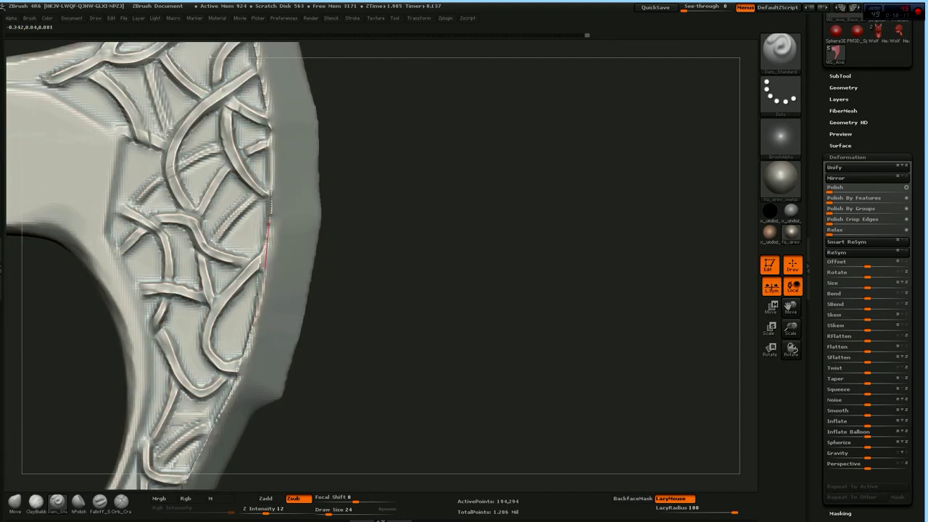
drag(273, 174, 271, 263)
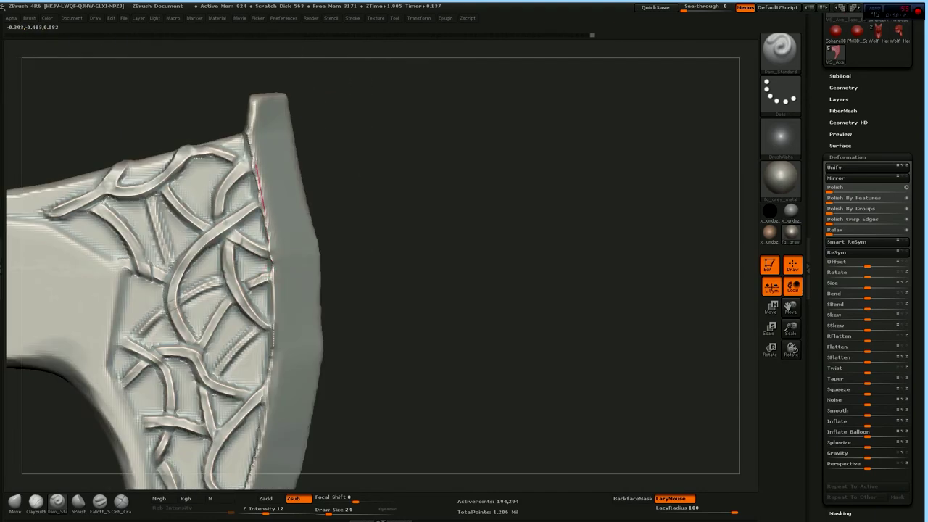
mouse_move(239, 69)
mouse_down()
mouse_move(341, 222)
mouse_move(434, 150)
mouse_move(375, 282)
mouse_up()
drag(267, 221, 268, 217)
mouse_move(283, 163)
mouse_down()
mouse_move(269, 240)
mouse_move(273, 204)
mouse_up()
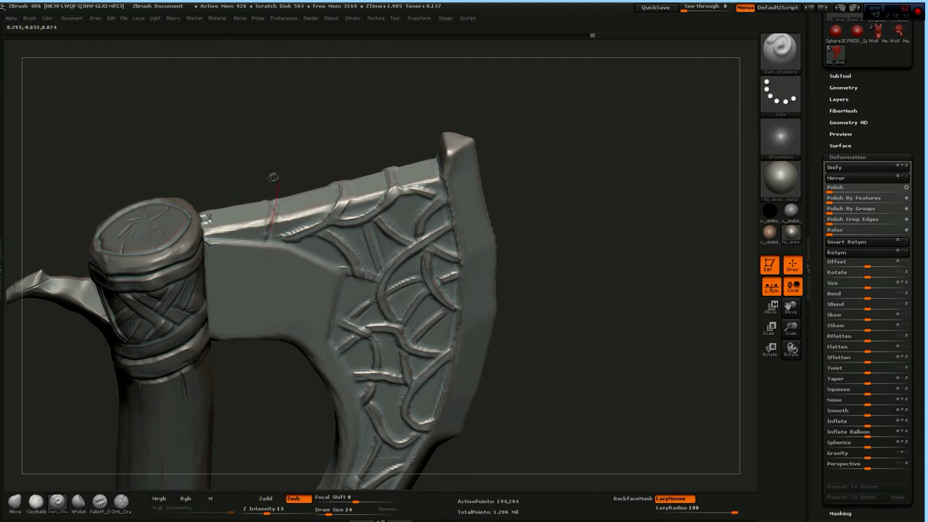
Subdivide the axe to 1.792 million points and select hPolish on the head's top edge
drag(272, 177, 243, 226)
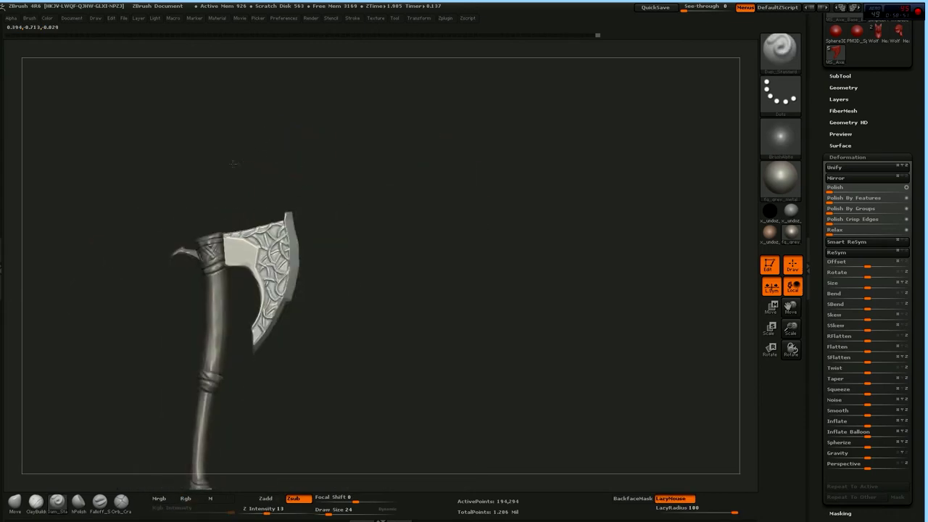
key(ctrl+d)
alt+drag(261, 153, 226, 232)
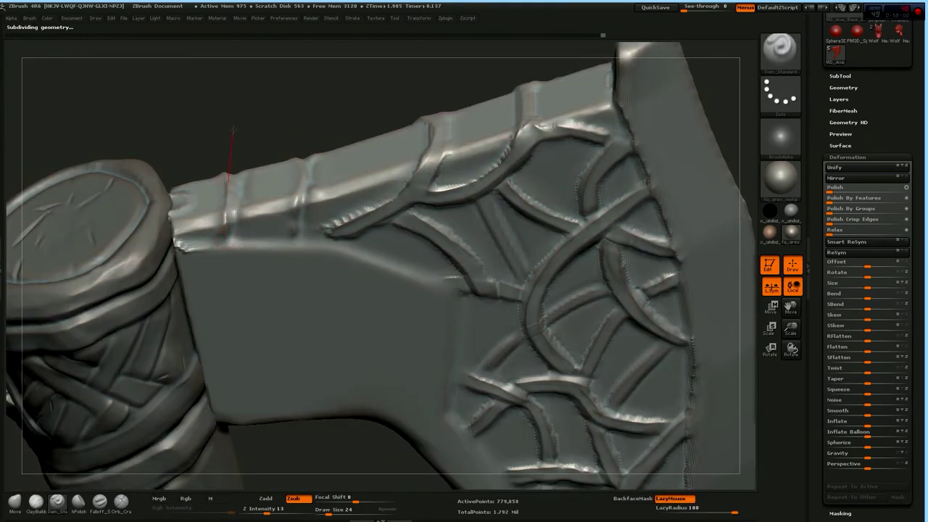
drag(227, 214, 242, 135)
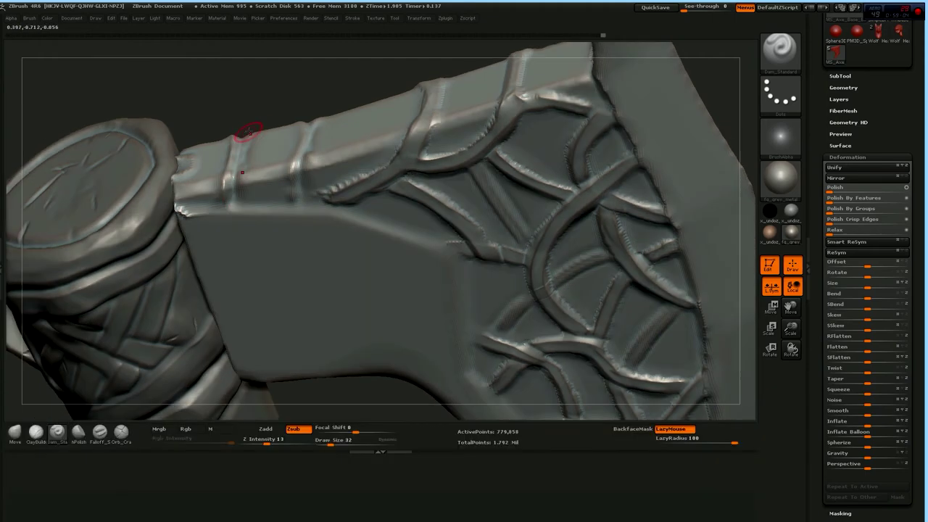
key(b)
key(h)
key(p)
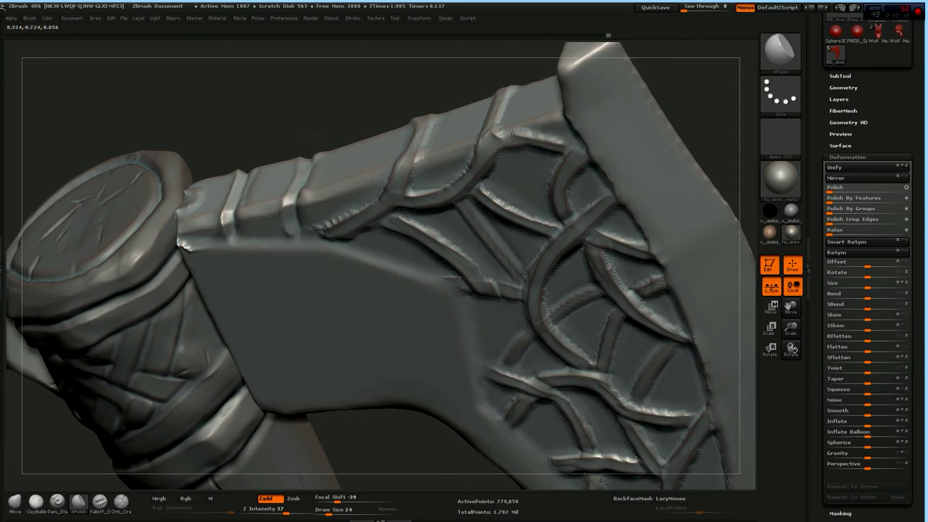
drag(292, 135, 279, 178)
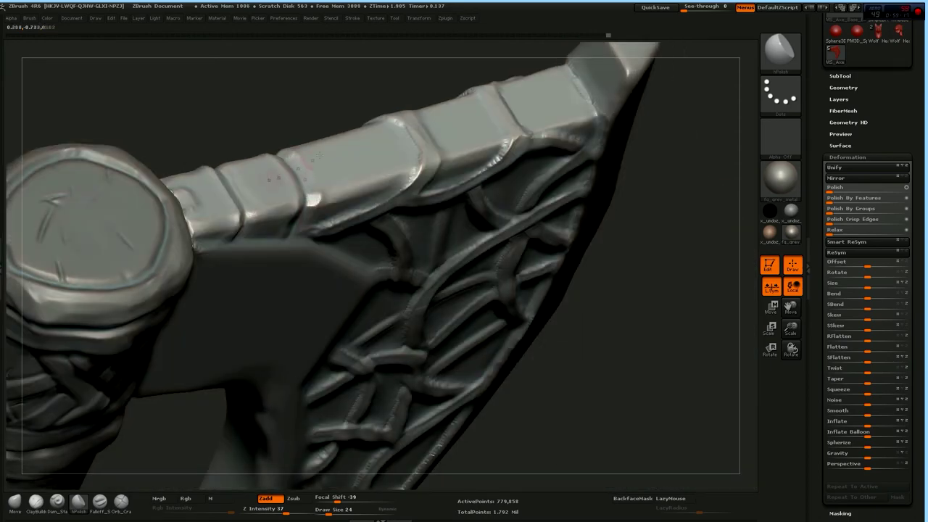
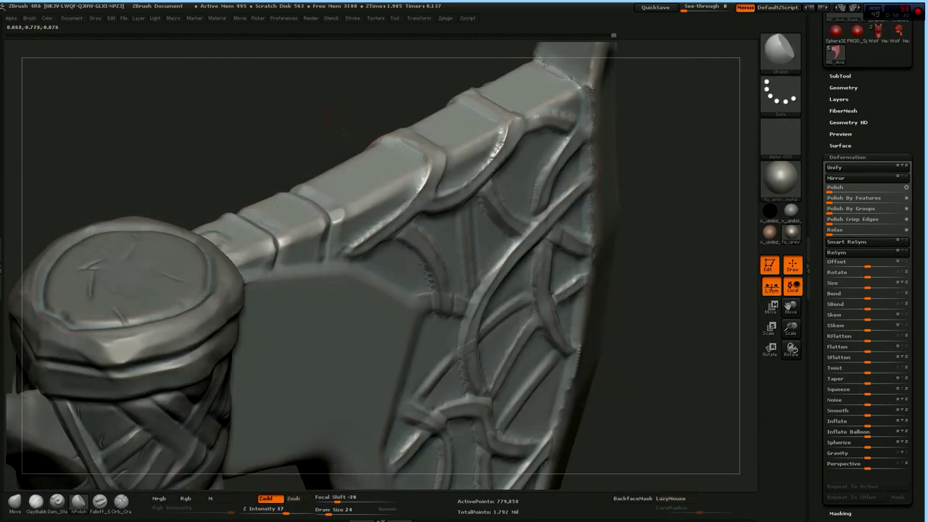
Polish the blade's knotwork strands with a slightly larger hPolish brush, then carve crisp grooves with Dam_Standard
key(bracketright)
key(bracketright)
key(bracketright)
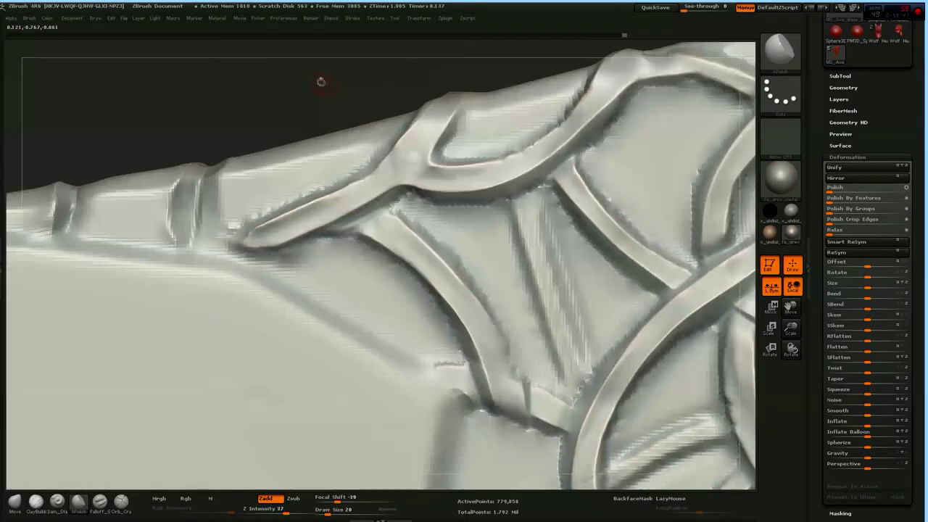
drag(321, 83, 108, 471)
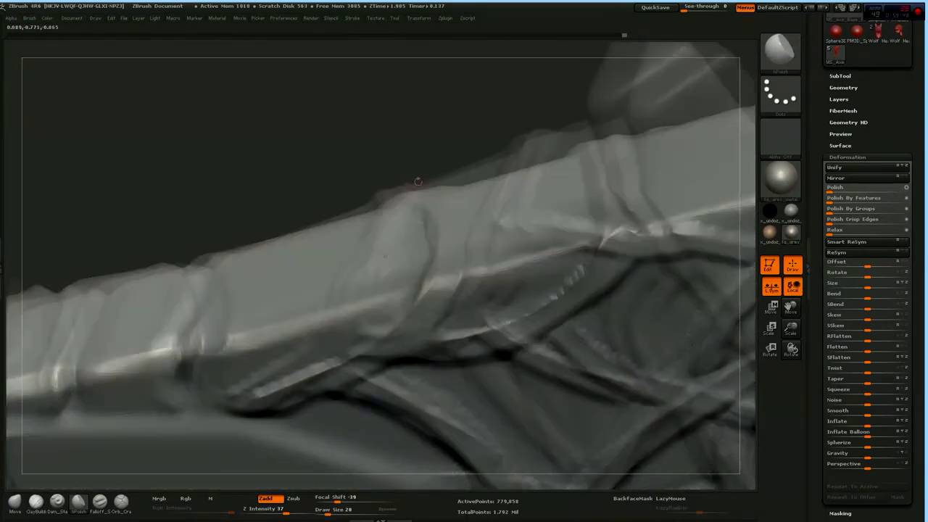
click(57, 500)
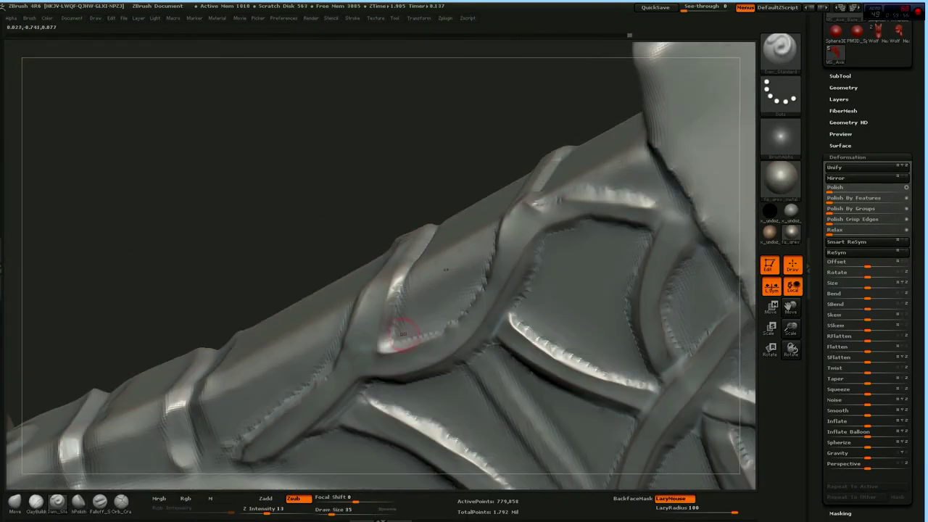
drag(428, 224, 359, 295)
drag(360, 245, 442, 207)
click(843, 87)
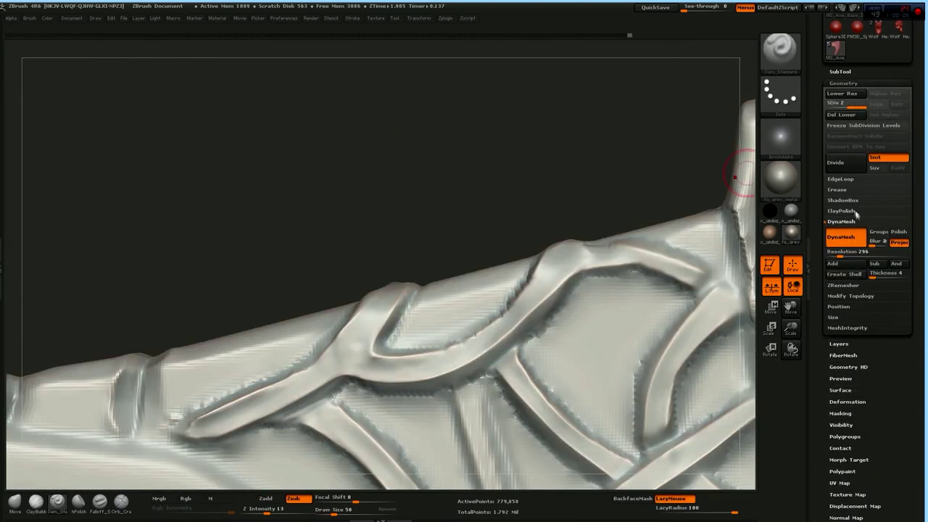
Orbit around the axe and make the handle SubTool MS_Axe_Base_Handle_Main_01 active
click(841, 211)
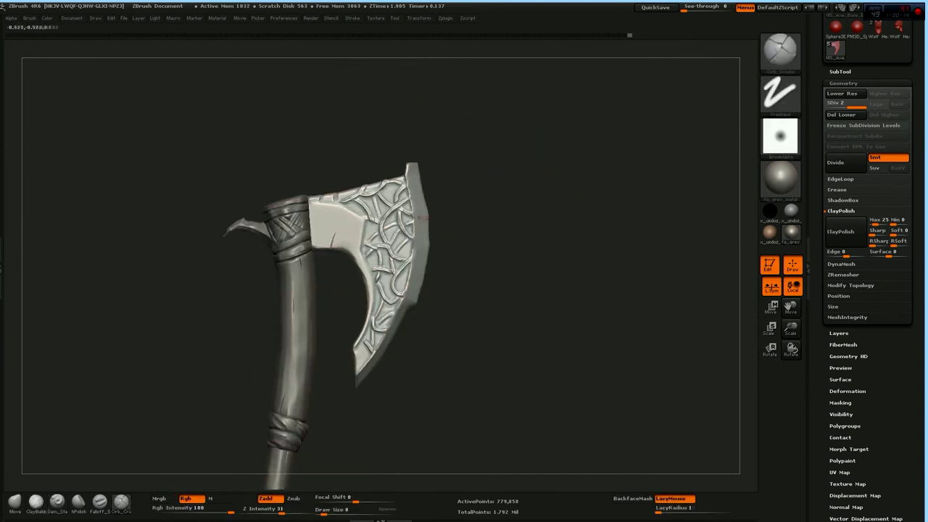
drag(428, 351, 507, 348)
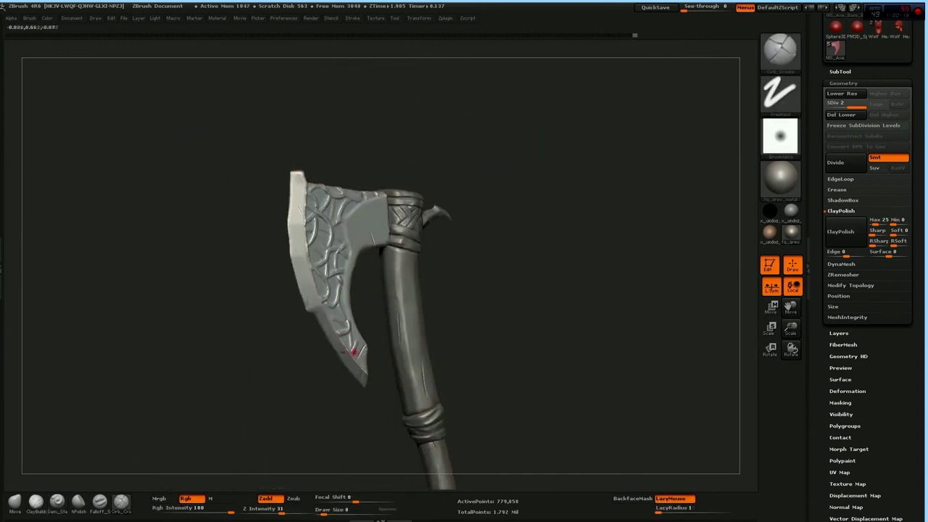
mouse_move(267, 300)
mouse_down()
mouse_move(441, 202)
mouse_move(490, 313)
mouse_up()
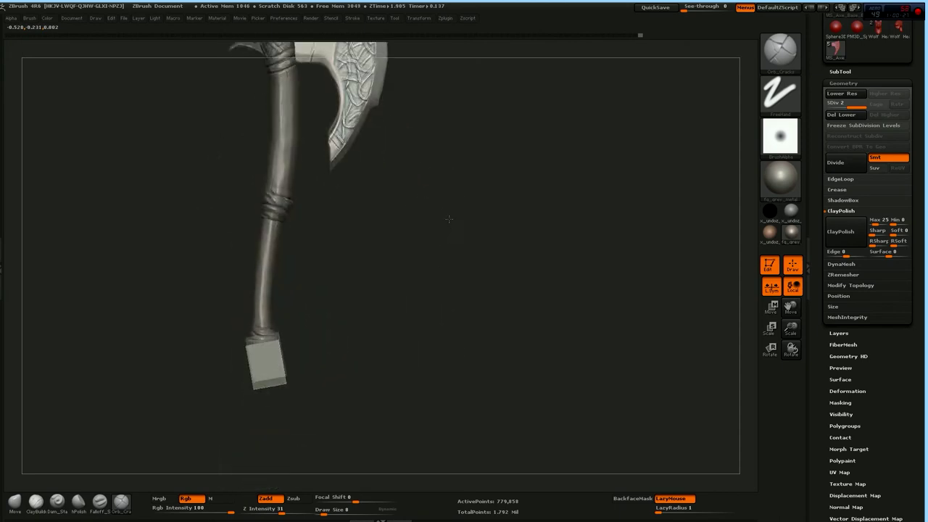
mouse_move(490, 314)
alt+mouse_down()
mouse_move(349, 306)
mouse_move(355, 312)
alt+mouse_up()
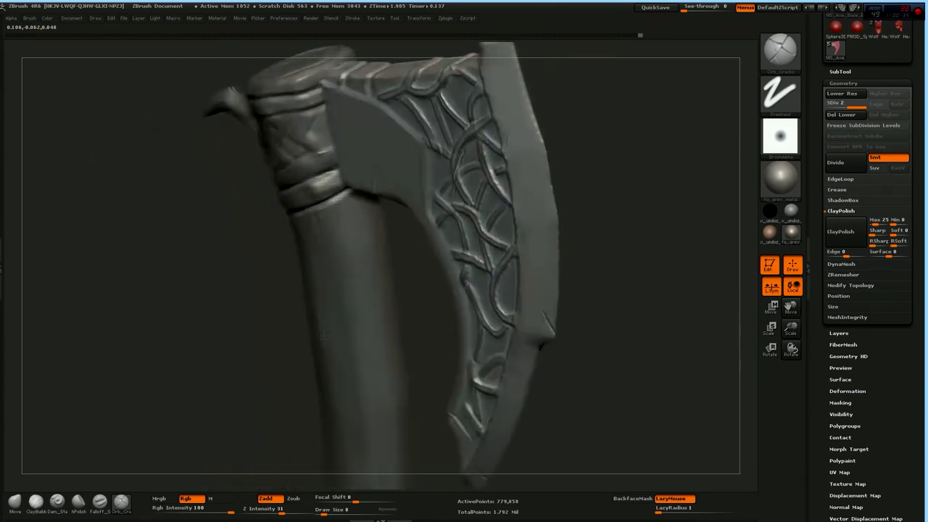
alt+click(367, 321)
Pick ClayBuildup at Draw Size 37, raise SDiv to 4, and work around the handle's wrapped collar
key(b)
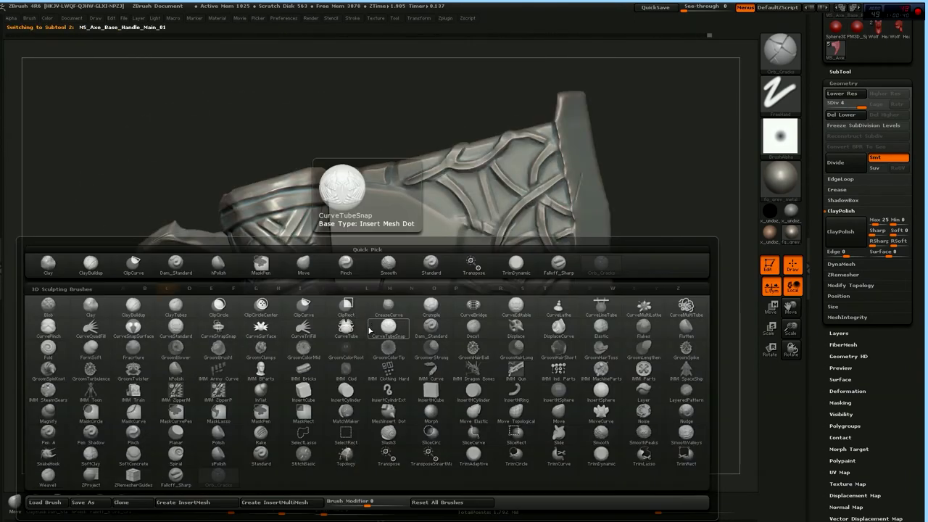
key(c)
key(b)
mouse_move(363, 276)
mouse_down()
mouse_move(387, 327)
mouse_move(304, 287)
mouse_up()
key(s)
key(s)
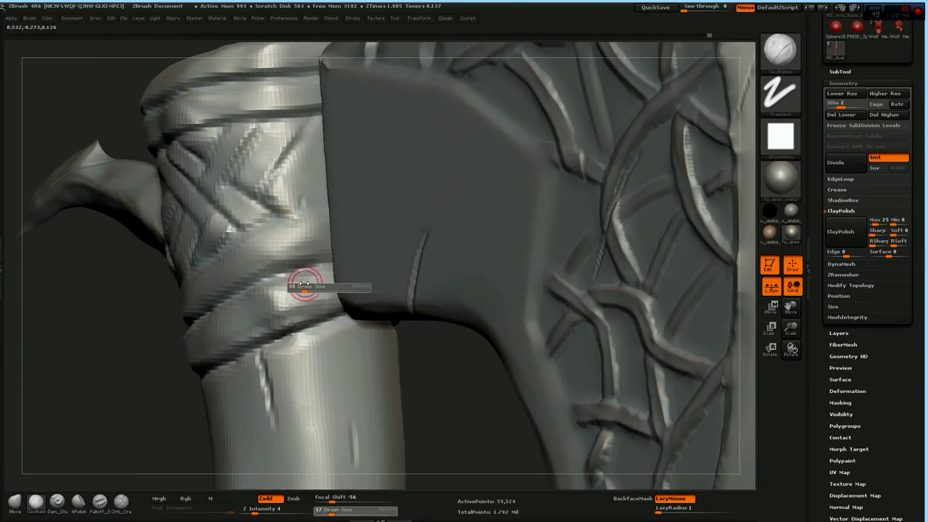
key(d)
key(d)
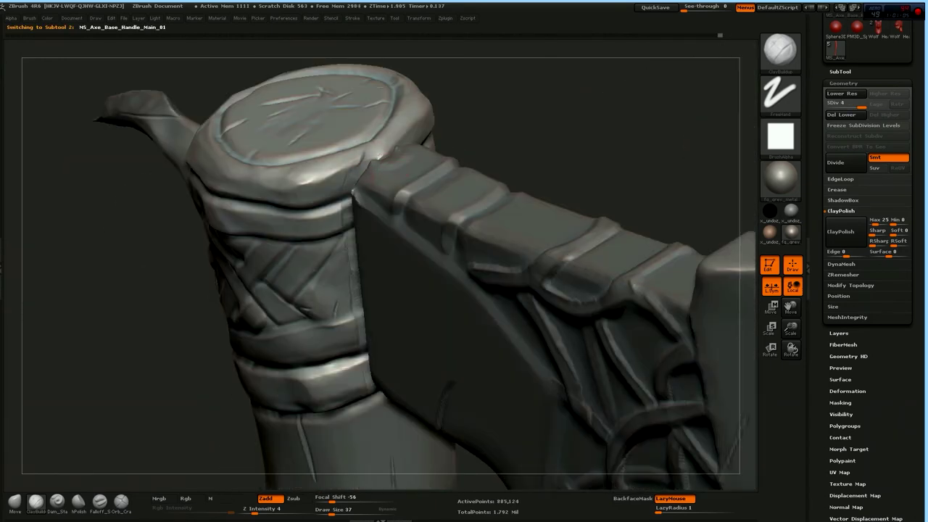
drag(392, 145, 419, 137)
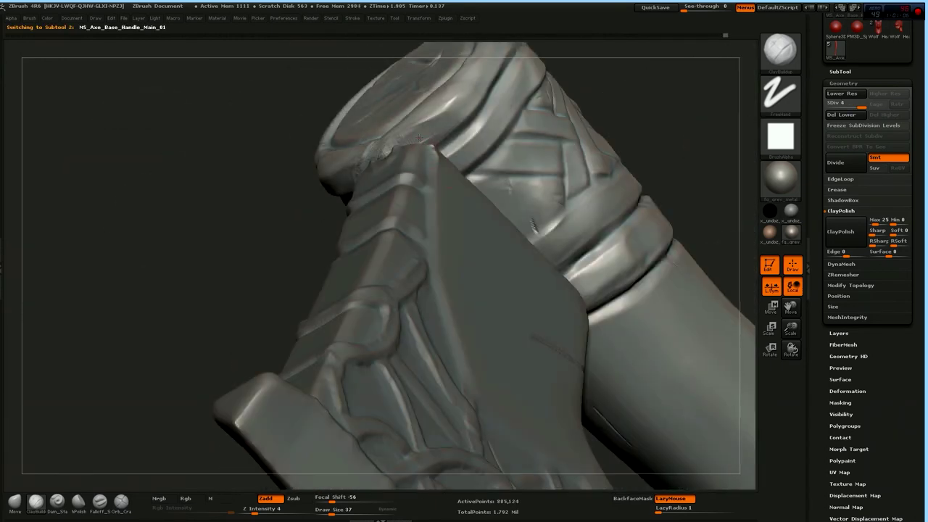
drag(310, 205, 323, 231)
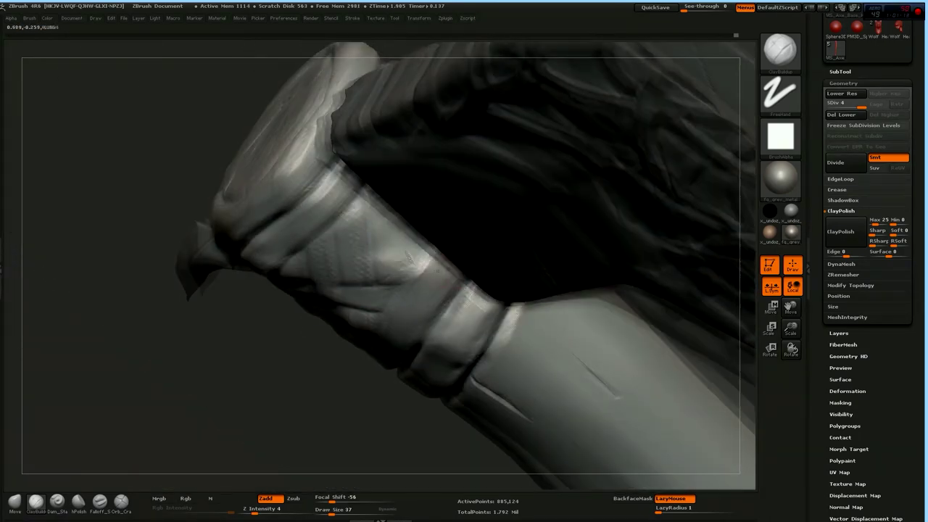
mouse_move(507, 217)
mouse_down()
mouse_move(639, 249)
mouse_move(499, 270)
mouse_move(290, 377)
mouse_move(471, 240)
mouse_up()
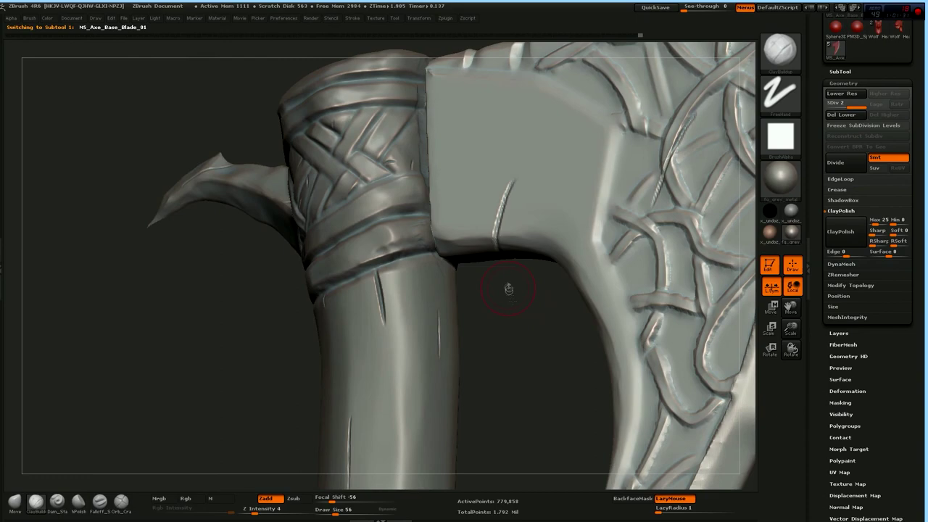
drag(509, 288, 466, 238)
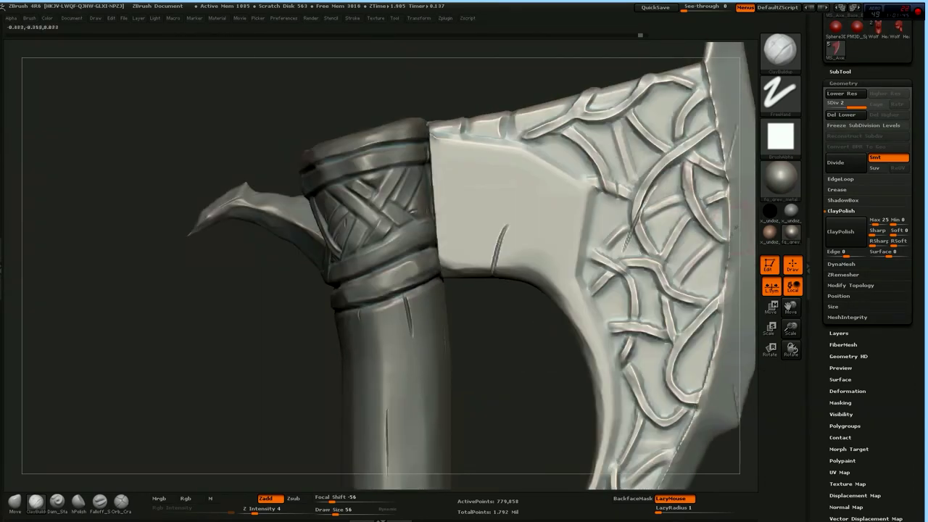
Adjust the blade with Transpose move lines, then return to Draw mode for sculpting
key(w)
mouse_move(546, 203)
mouse_down()
mouse_move(419, 290)
mouse_move(495, 210)
mouse_up()
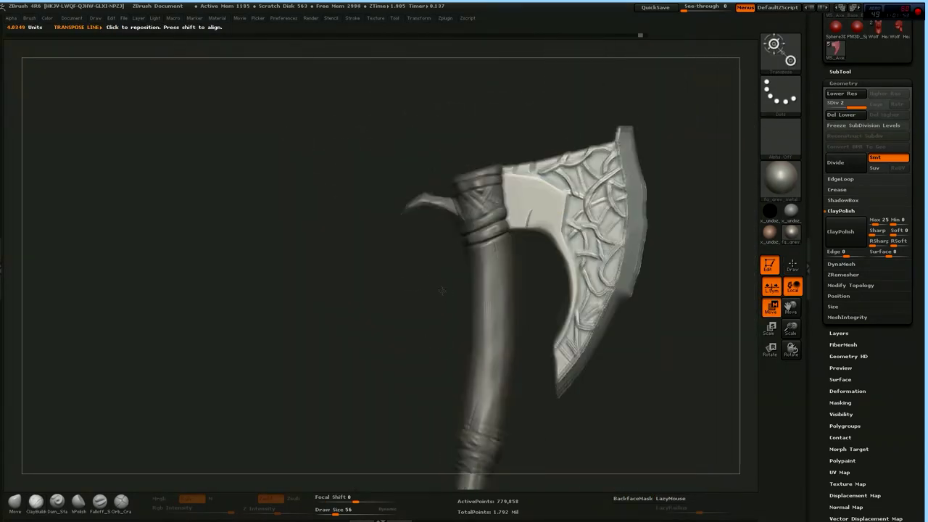
key(q)
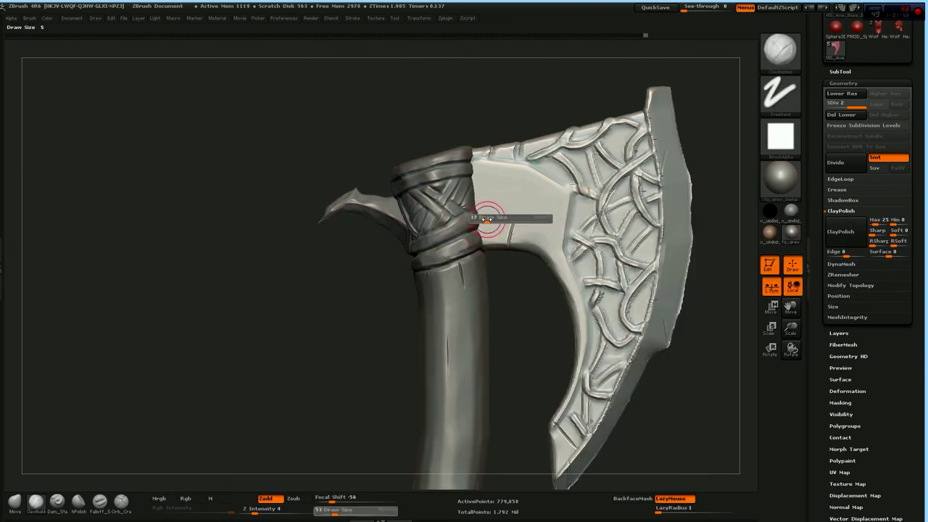
key(b)
key(c)
key(b)
drag(527, 136, 557, 114)
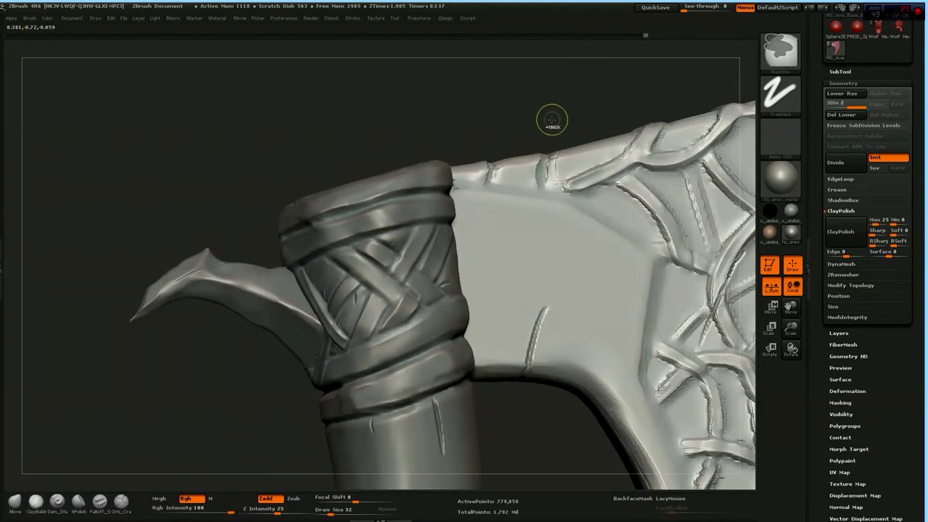
key(w)
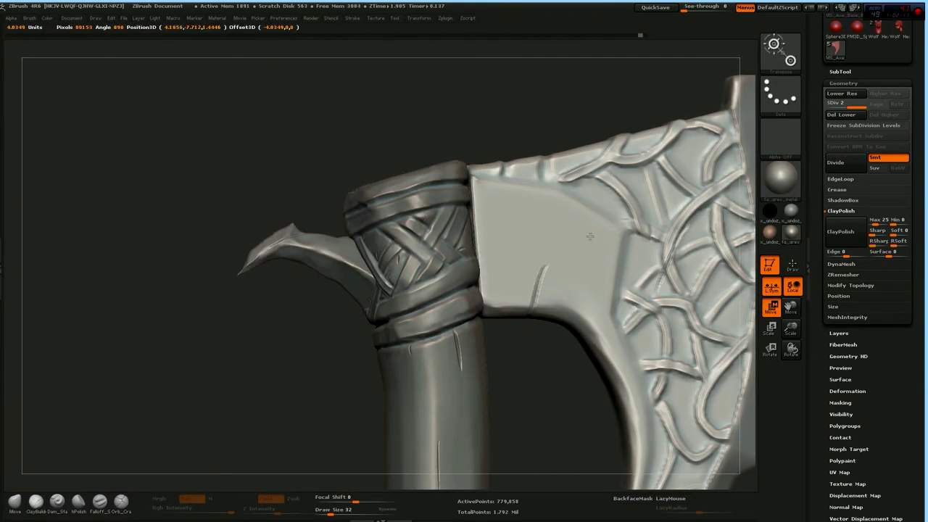
drag(550, 398, 508, 305)
drag(334, 235, 381, 234)
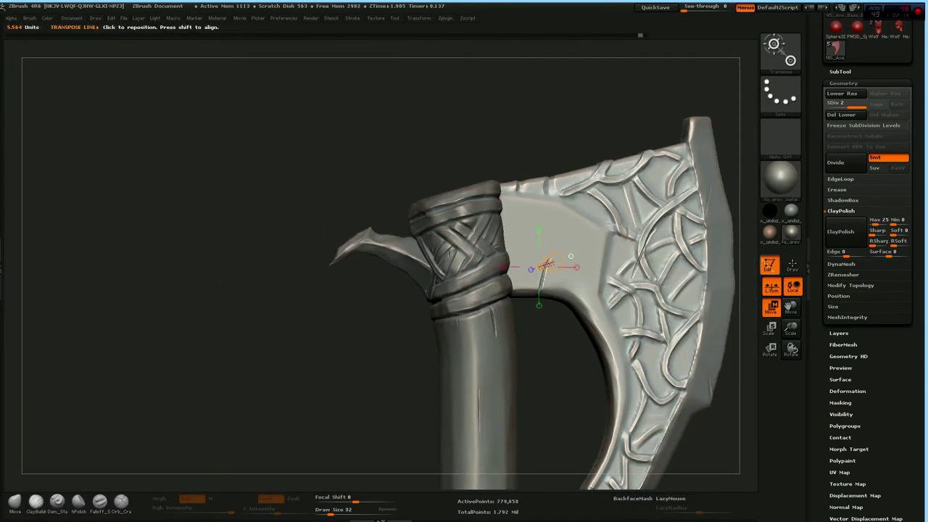
key(q)
key(f)
Select the handle, then the wolf-head pommel SubTool, and choose the Move brush
mouse_move(362, 145)
mouse_down()
mouse_move(470, 139)
mouse_move(559, 107)
mouse_up()
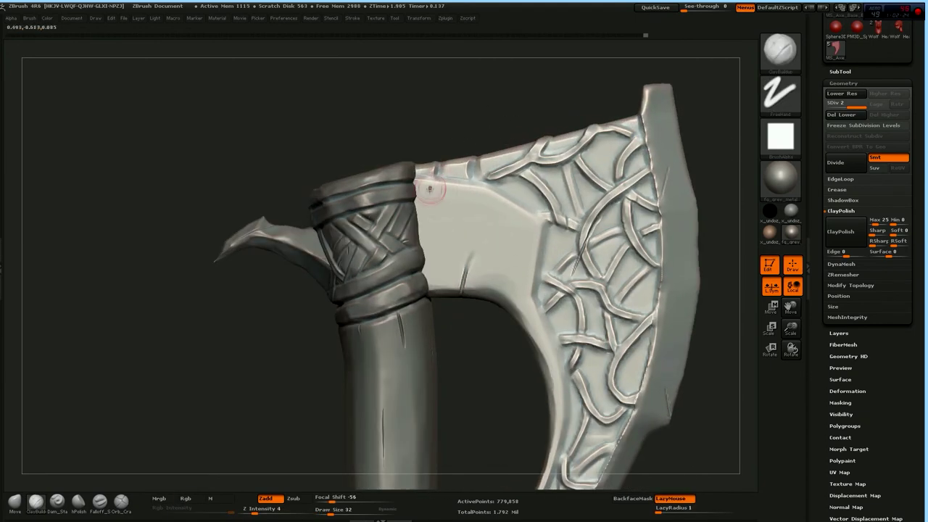
alt+click(428, 192)
key(f)
drag(485, 311, 486, 313)
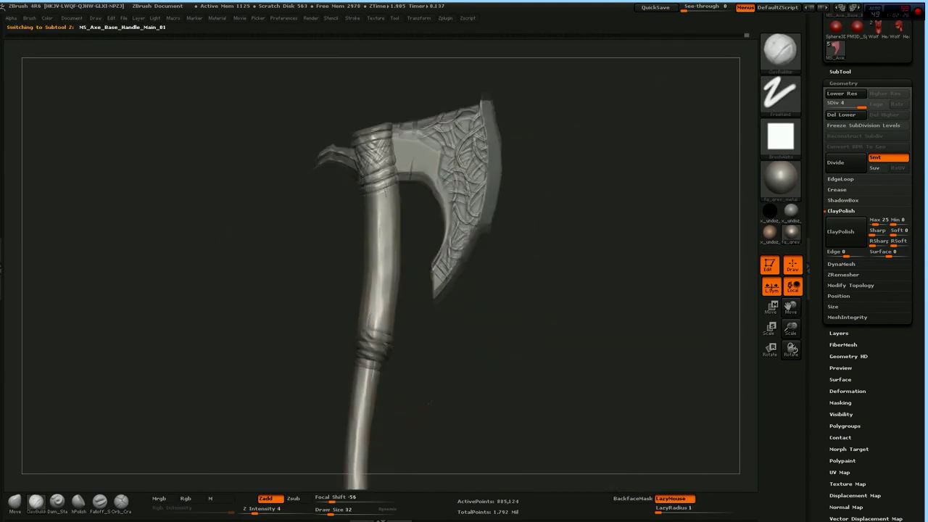
alt+click(363, 354)
key(b)
key(m)
key(v)
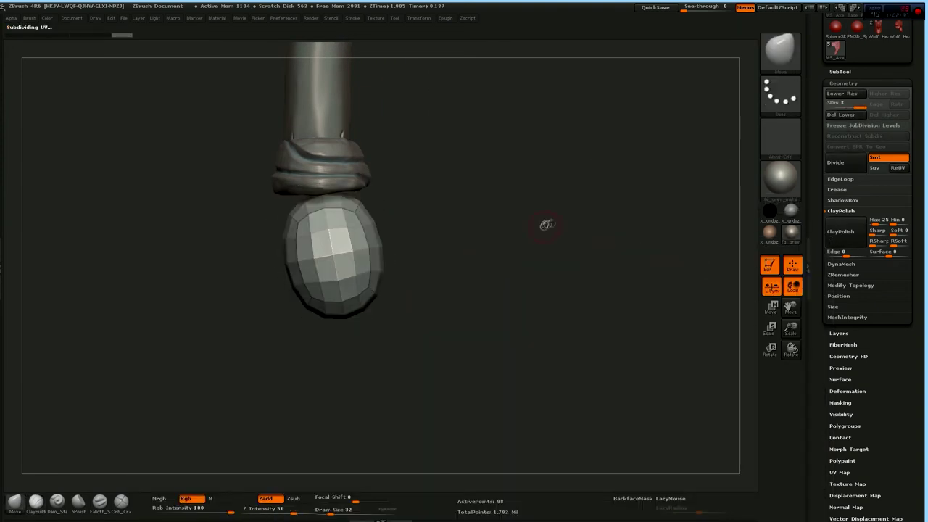
DynaMesh the pommel block at resolution 24 and turn on Transform symmetry
click(840, 210)
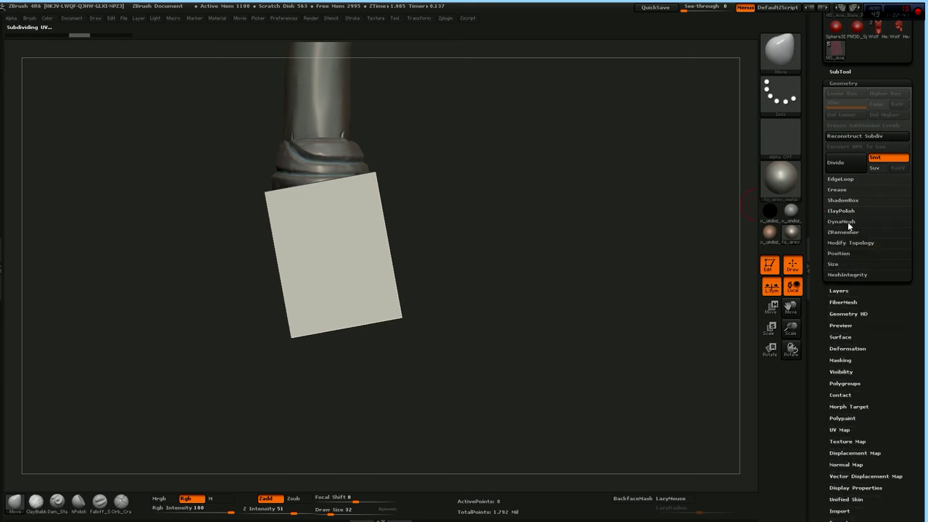
click(841, 221)
drag(840, 252, 829, 251)
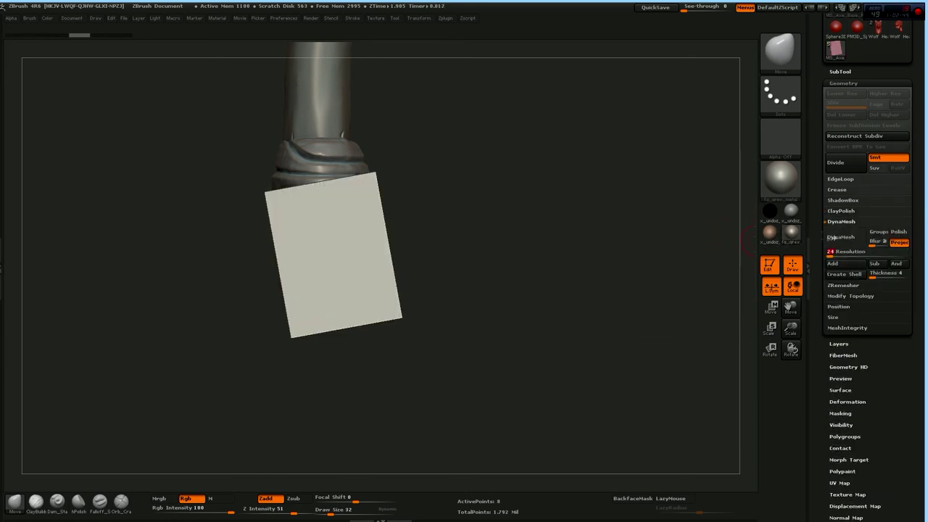
click(841, 237)
drag(530, 230, 478, 109)
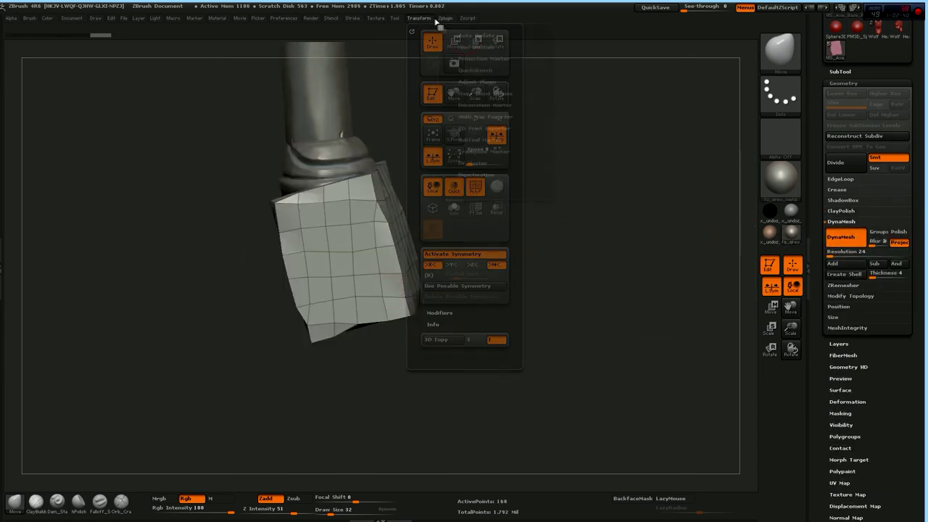
click(418, 18)
mouse_move(414, 263)
shift+mouse_down()
mouse_move(435, 210)
mouse_move(479, 211)
shift+mouse_up()
Enlarge the brush to about 126 and subdivide the pommel one level
key(s)
mouse_move(435, 239)
mouse_down()
mouse_move(374, 226)
mouse_move(373, 259)
mouse_up()
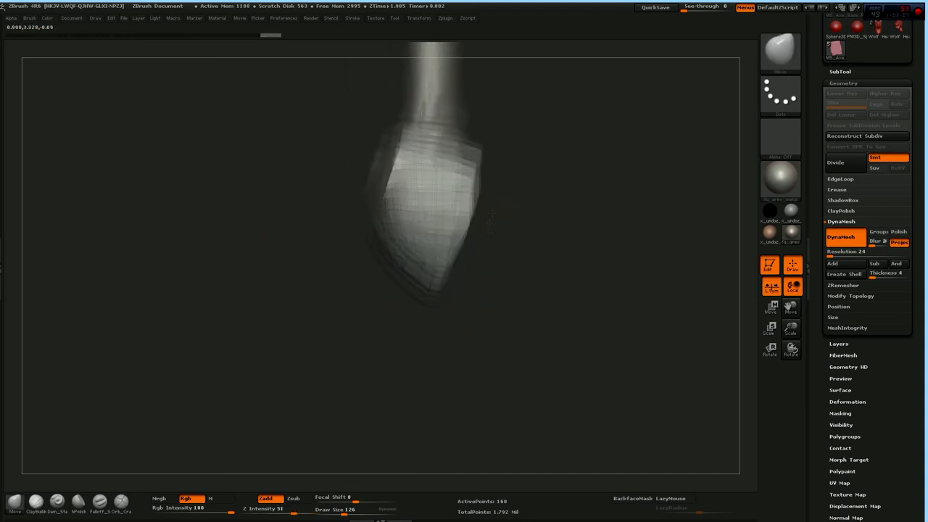
mouse_move(425, 292)
mouse_down()
mouse_move(530, 162)
mouse_move(506, 242)
mouse_move(514, 133)
mouse_move(442, 153)
mouse_move(434, 279)
mouse_up()
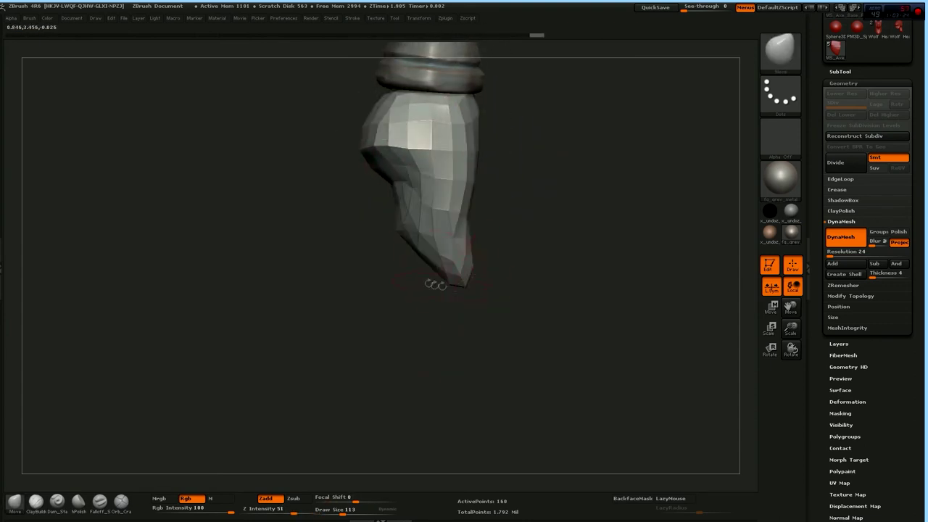
key(ctrl+d)
mouse_move(509, 182)
mouse_down()
mouse_move(511, 193)
mouse_move(450, 194)
mouse_move(478, 196)
mouse_up()
Carve the pommel's eye cavity with a smaller Dam_Standard brush
key(s)
key(s)
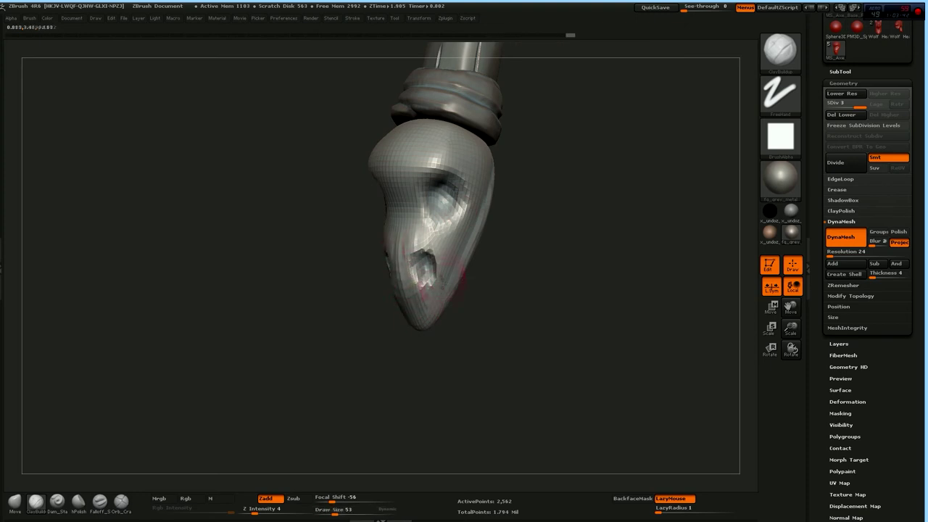
drag(511, 169, 465, 180)
mouse_move(493, 138)
mouse_down()
mouse_move(501, 201)
mouse_move(435, 305)
mouse_up()
click(100, 500)
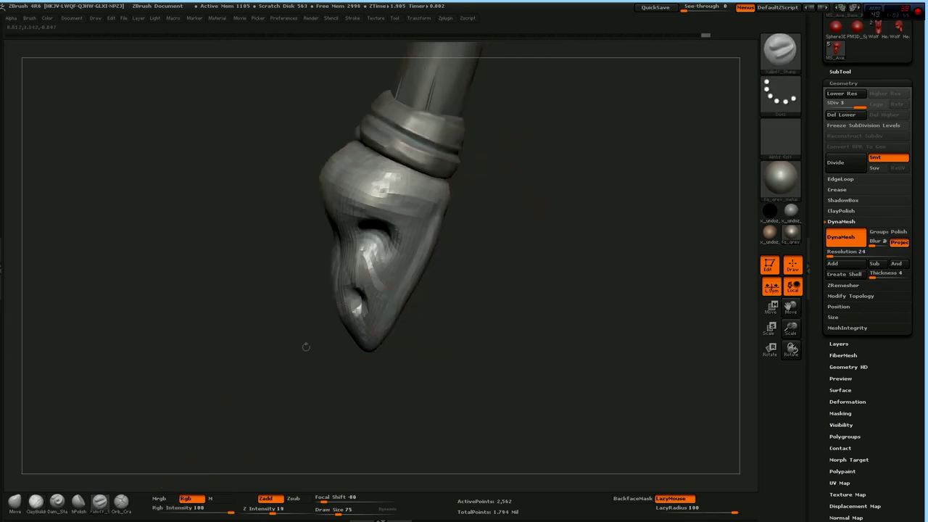
click(57, 501)
mouse_move(464, 212)
mouse_down()
mouse_move(366, 209)
mouse_move(514, 134)
mouse_up()
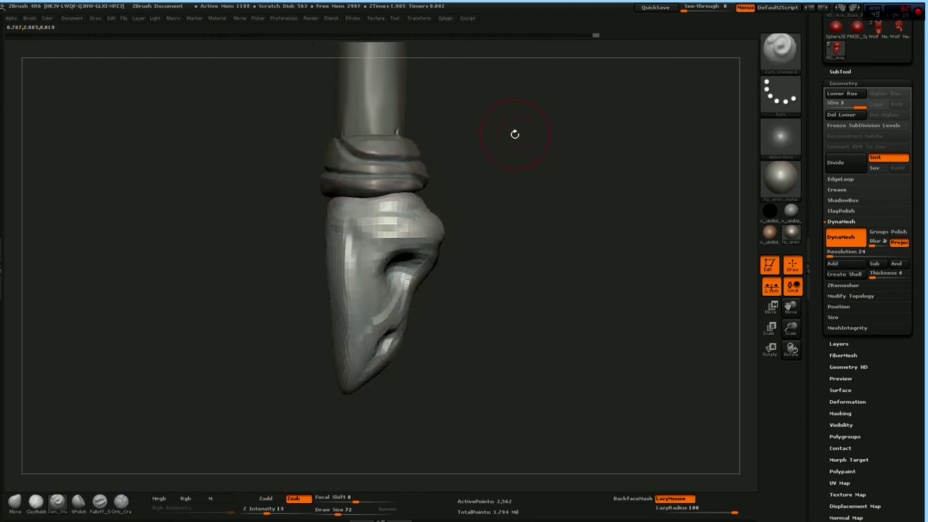
Pull the pommel tip outward into a beak shape with the Move brush
key(b)
key(m)
key(v)
drag(350, 177, 330, 217)
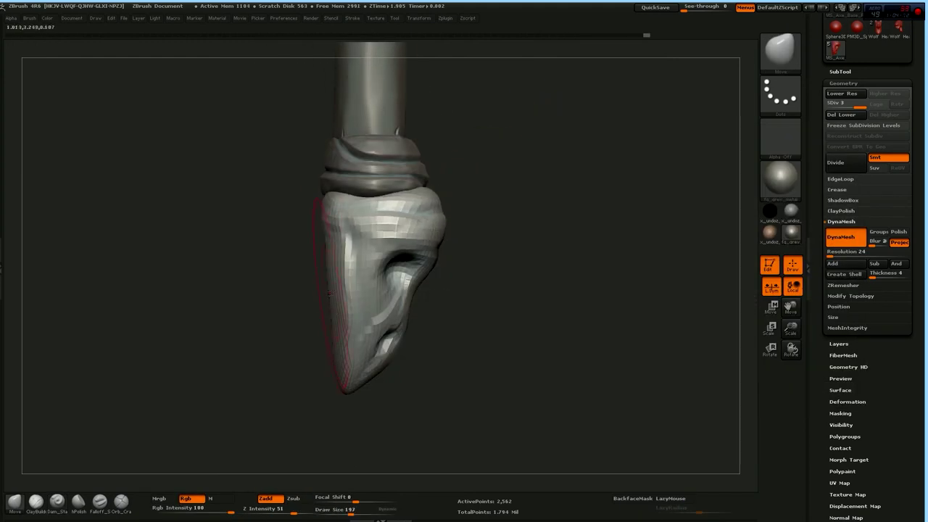
key(bracketright)
key(bracketright)
key(bracketright)
mouse_move(338, 326)
mouse_down()
mouse_move(414, 246)
mouse_move(393, 217)
mouse_up()
Resize the Move brush around 175 and reshape the side cavity
key(bracketright)
key(bracketright)
key(s)
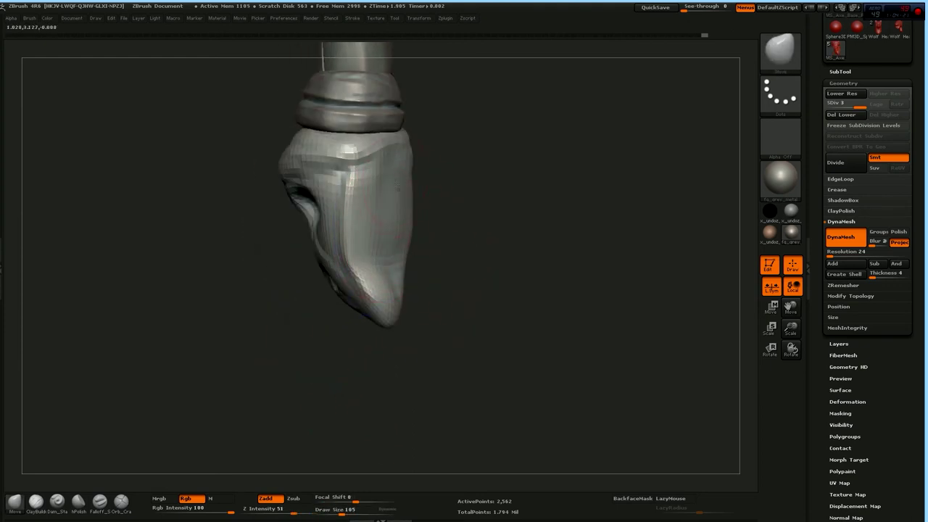
drag(405, 311, 384, 311)
mouse_move(425, 348)
mouse_down()
mouse_move(424, 300)
mouse_move(348, 275)
mouse_up()
key(bracketleft)
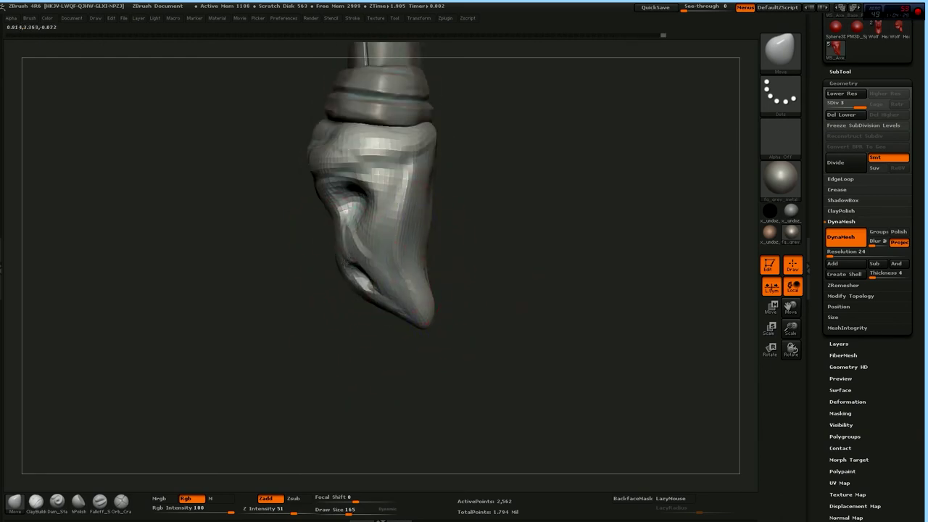
key(bracketleft)
drag(341, 208, 303, 194)
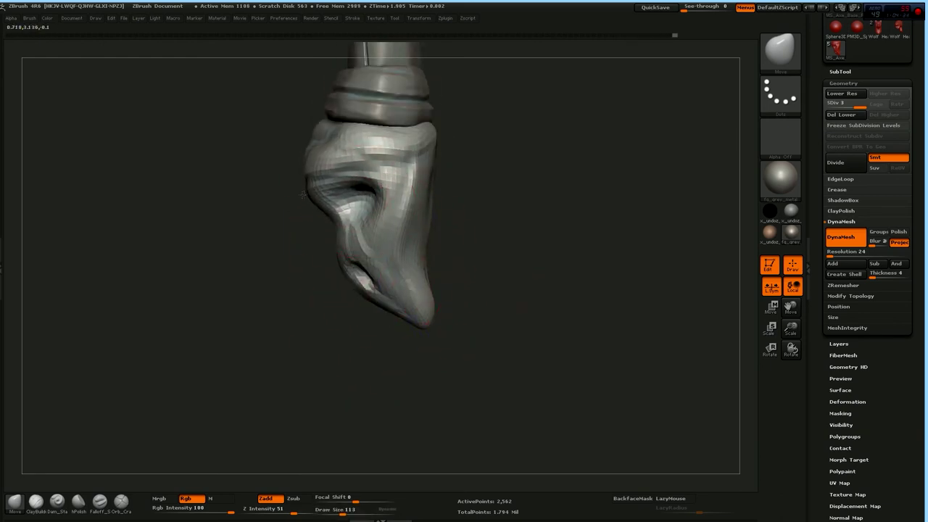
mouse_move(366, 288)
mouse_down()
mouse_move(366, 244)
mouse_move(427, 216)
mouse_move(373, 240)
mouse_move(367, 233)
mouse_up()
Build up pommel forms with ClayBuildup and recut creases with Dam_Standard
key(b)
key(c)
key(b)
mouse_move(408, 207)
mouse_down()
mouse_move(449, 231)
mouse_move(420, 324)
mouse_up()
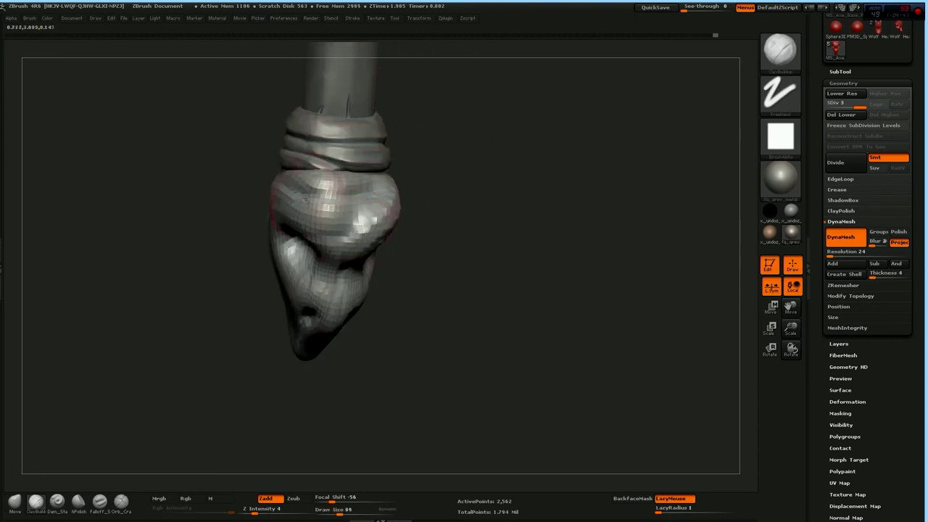
drag(406, 217, 300, 210)
drag(404, 215, 417, 218)
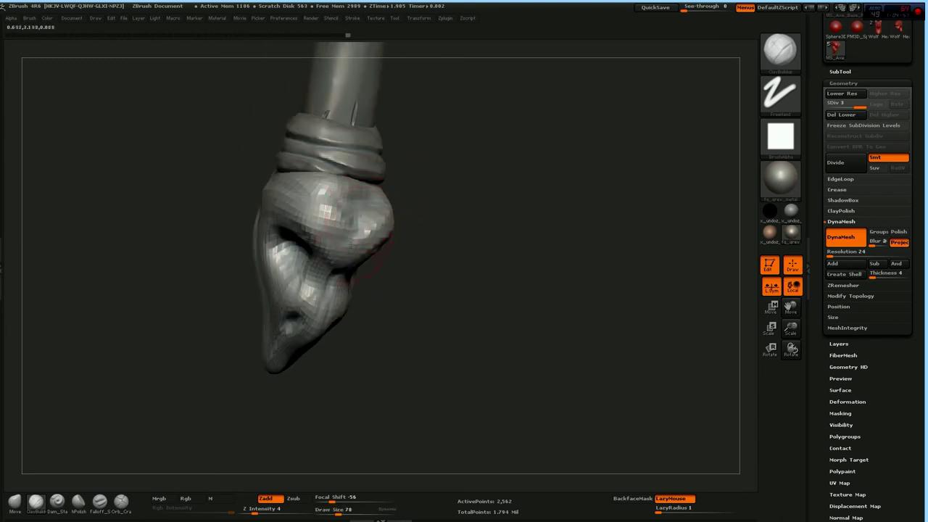
click(99, 501)
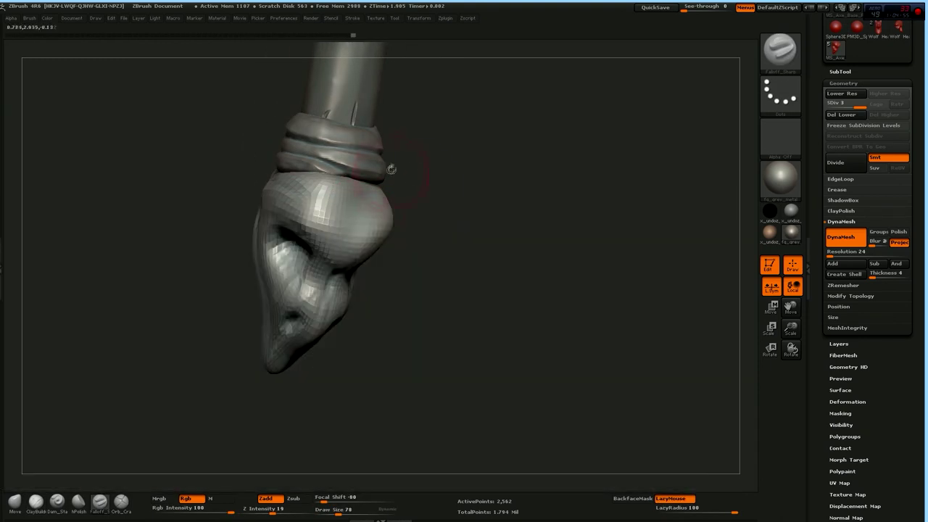
click(58, 501)
Refine the pommel with a larger brush and subdivide it to level 4
drag(431, 222, 507, 261)
key(bracketright)
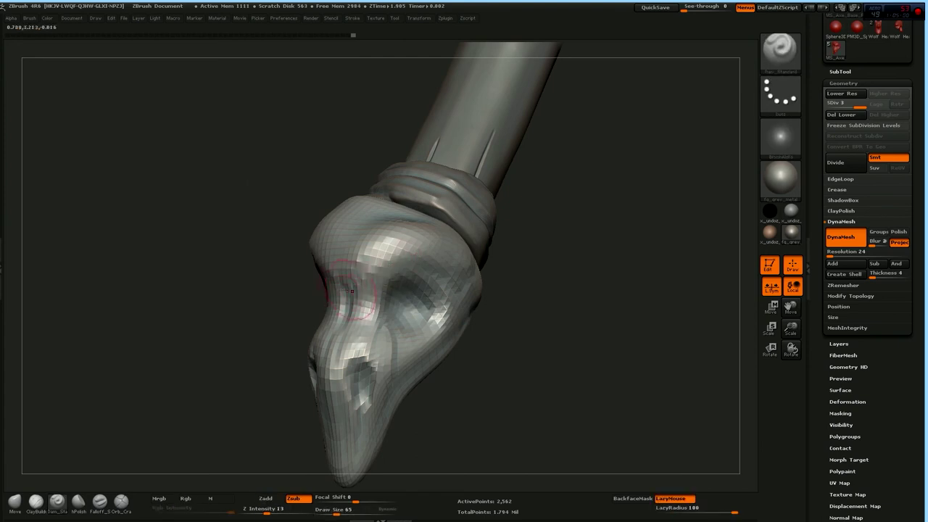
drag(507, 261, 550, 272)
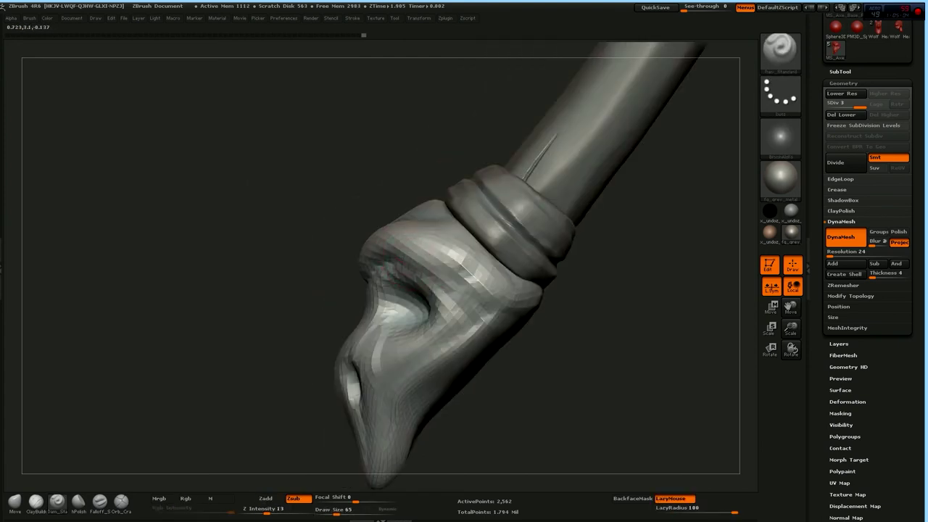
drag(413, 279, 402, 203)
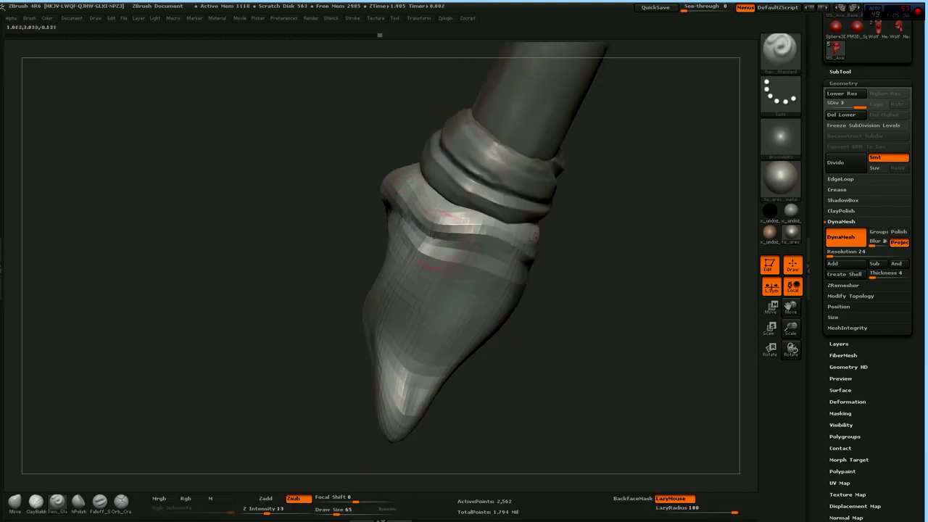
key(ctrl+d)
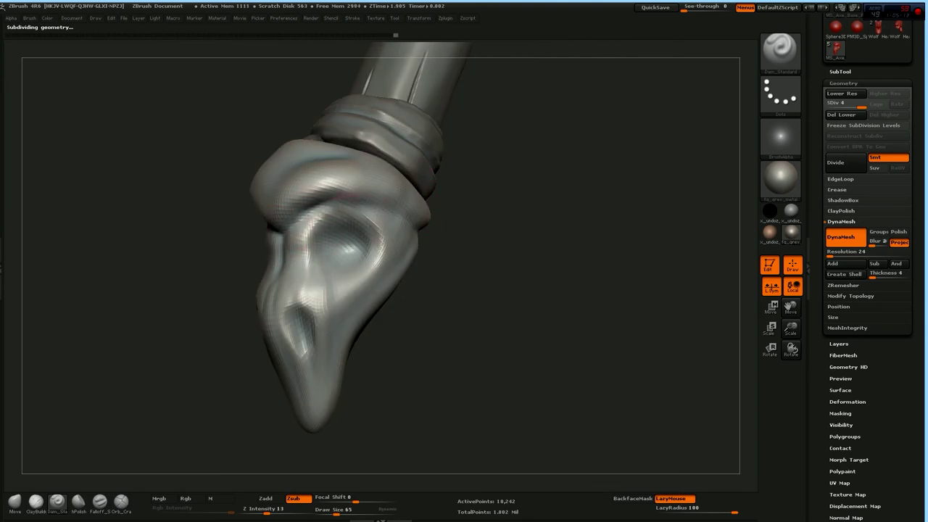
Smooth the pommel's bulging surface and set the brush size to 150
drag(354, 202, 314, 270)
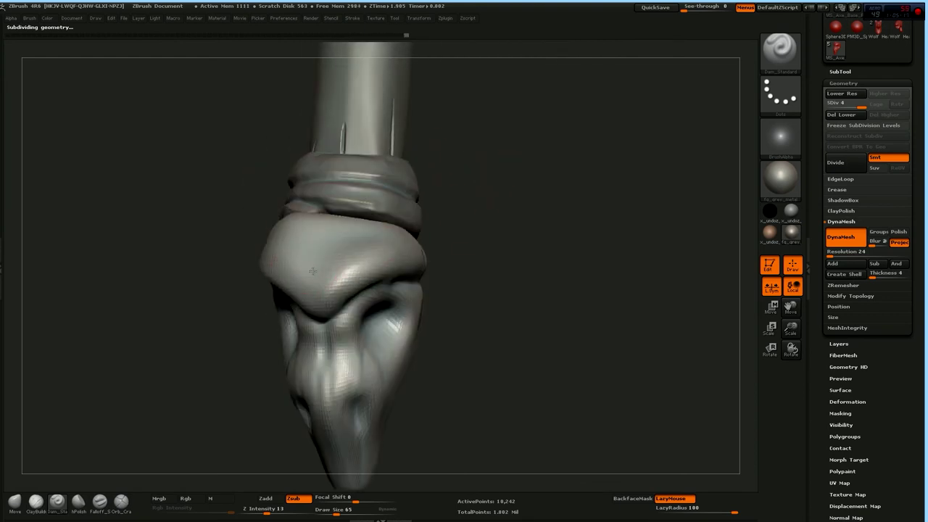
drag(489, 210, 308, 211)
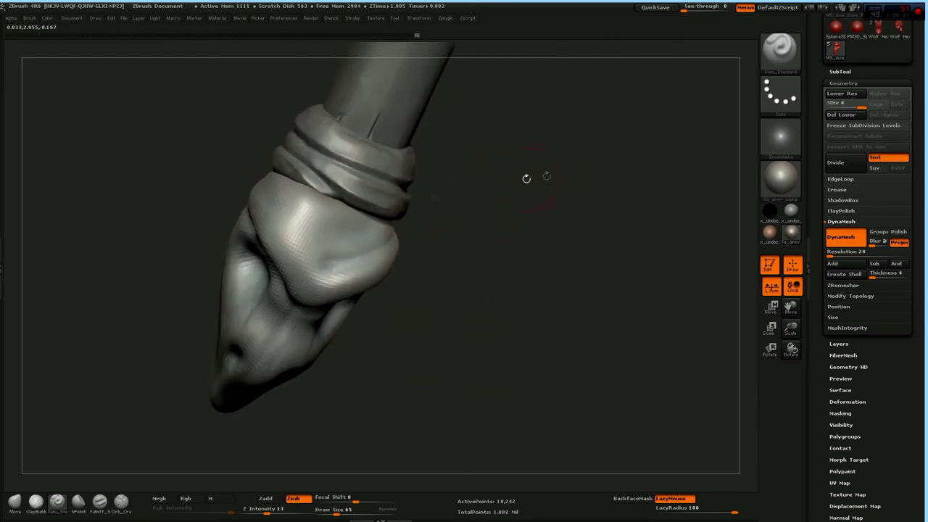
shift+drag(323, 264, 290, 210)
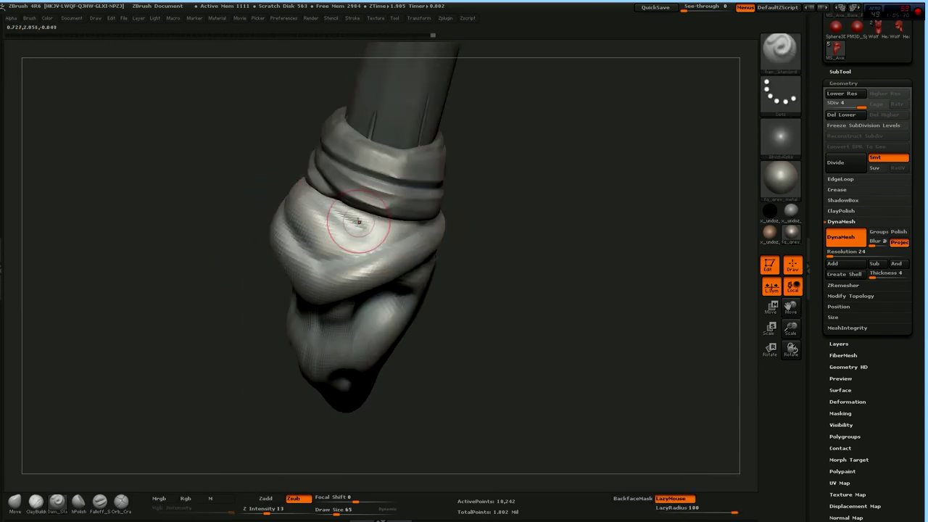
drag(319, 194, 442, 203)
text(s150)
key(Return)
key(shift+d)
mouse_move(373, 196)
mouse_down()
mouse_move(379, 332)
mouse_move(425, 155)
mouse_move(450, 218)
mouse_up()
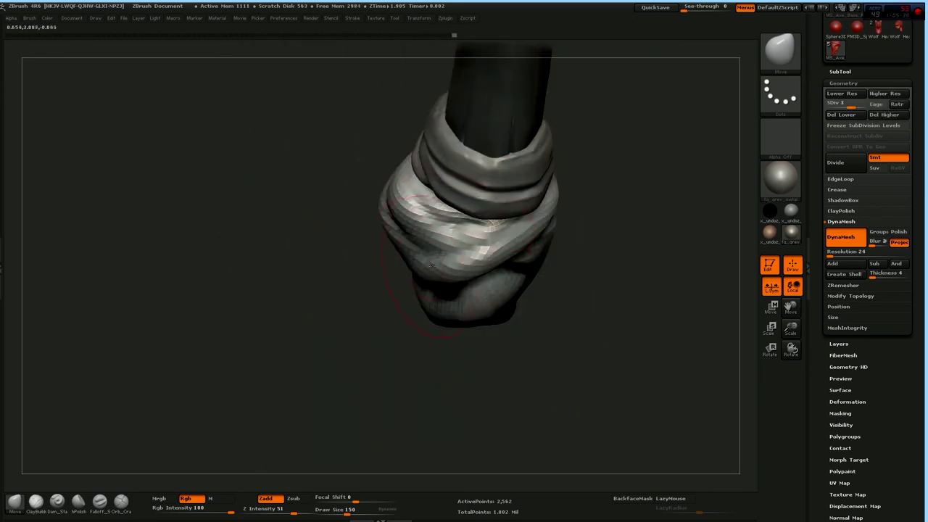
key(d)
mouse_move(406, 244)
mouse_down()
mouse_move(581, 194)
mouse_move(303, 383)
mouse_up()
Polish the pommel with hPolish and recarve the collar side with Dam_Standard
key(b)
key(h)
key(p)
drag(579, 326, 405, 240)
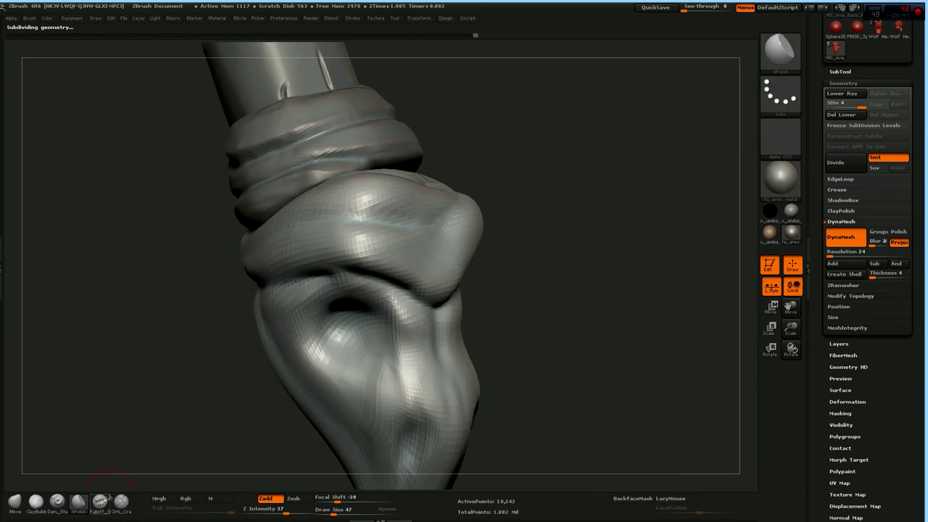
click(57, 500)
drag(167, 377, 459, 217)
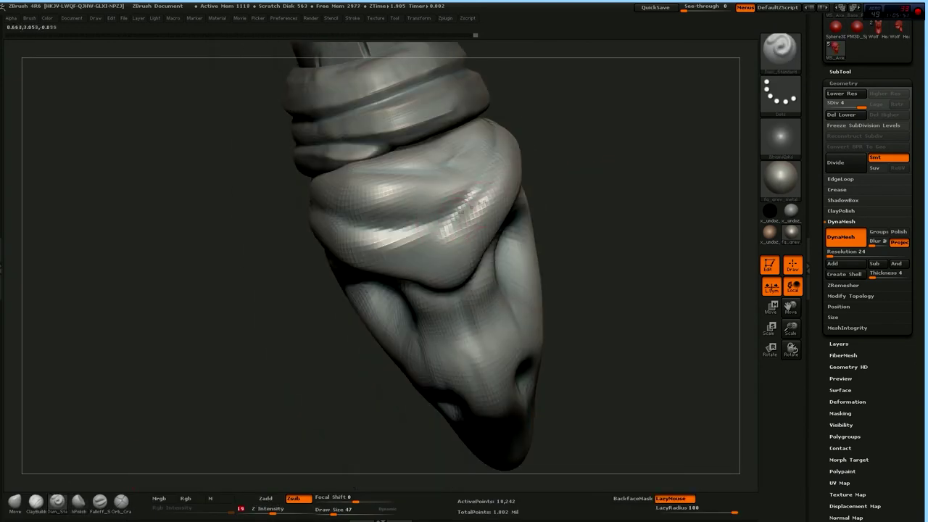
drag(558, 132, 520, 423)
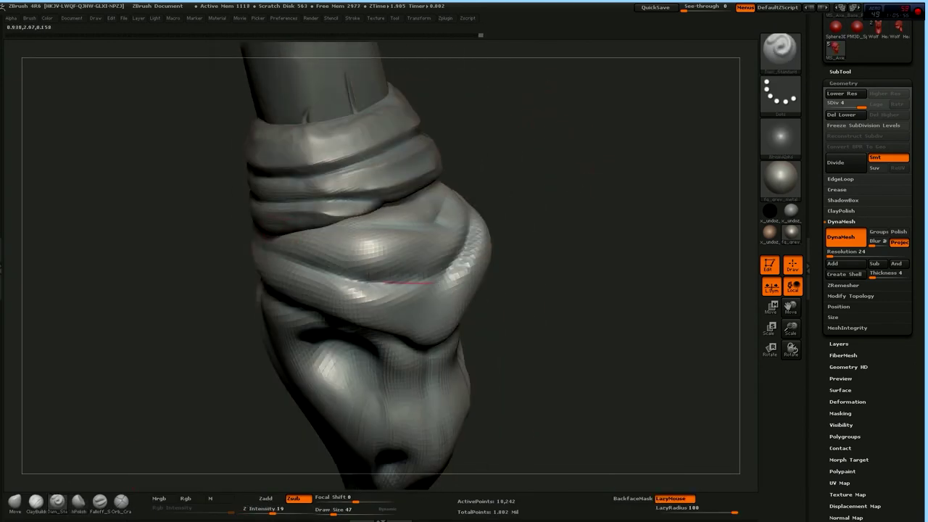
drag(538, 178, 551, 232)
drag(526, 193, 392, 280)
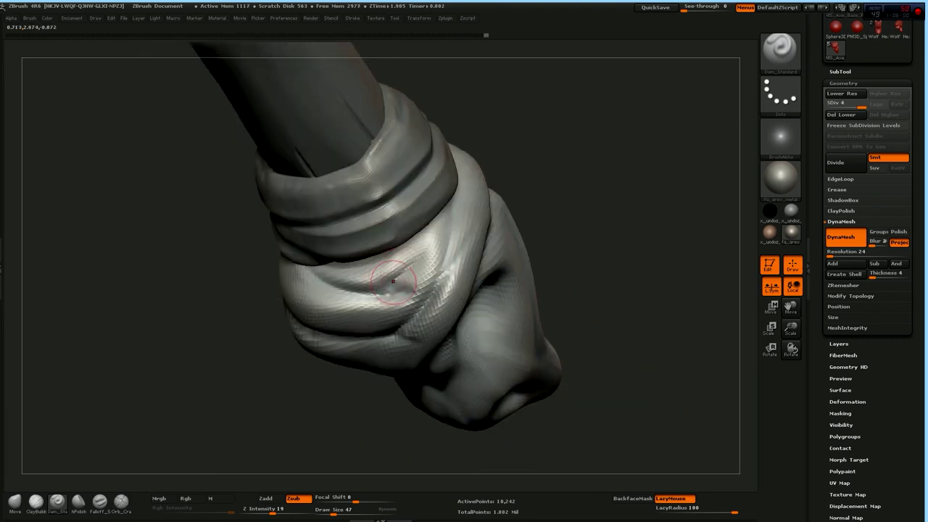
drag(565, 162, 602, 188)
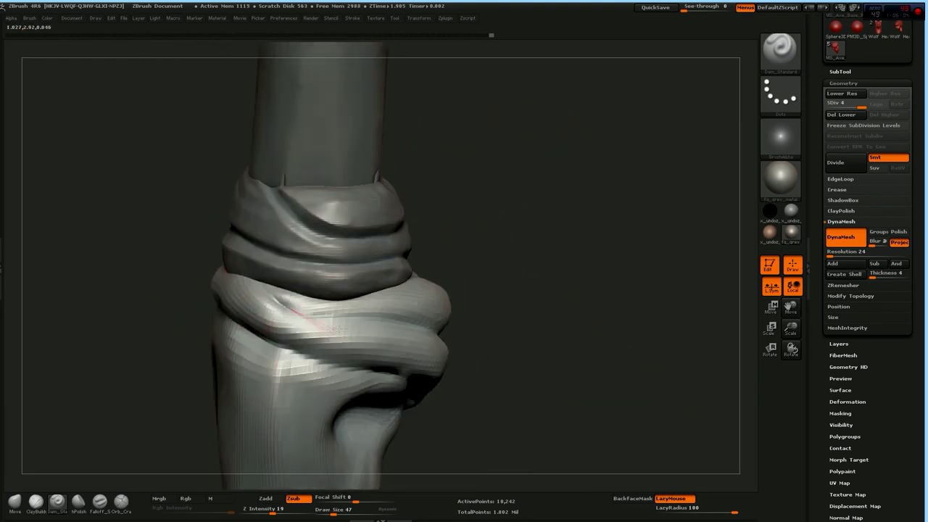
drag(196, 287, 208, 255)
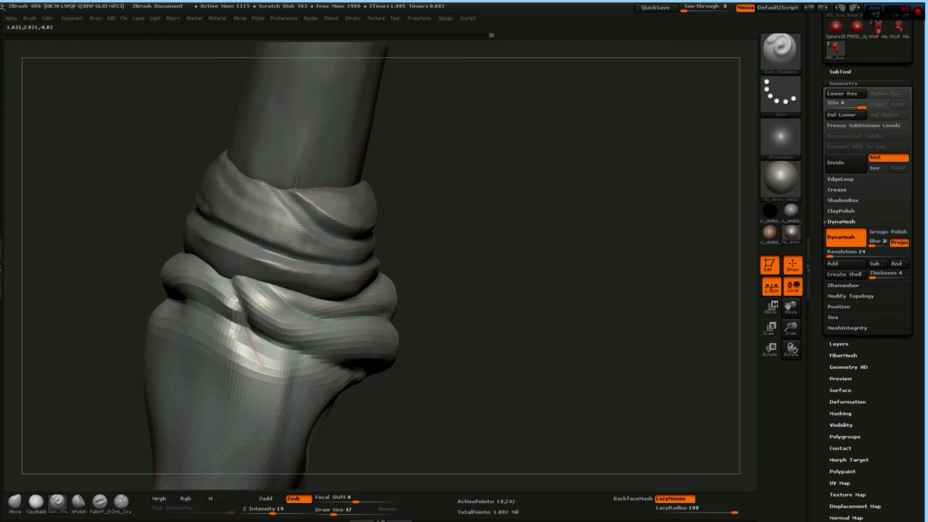
drag(233, 300, 428, 219)
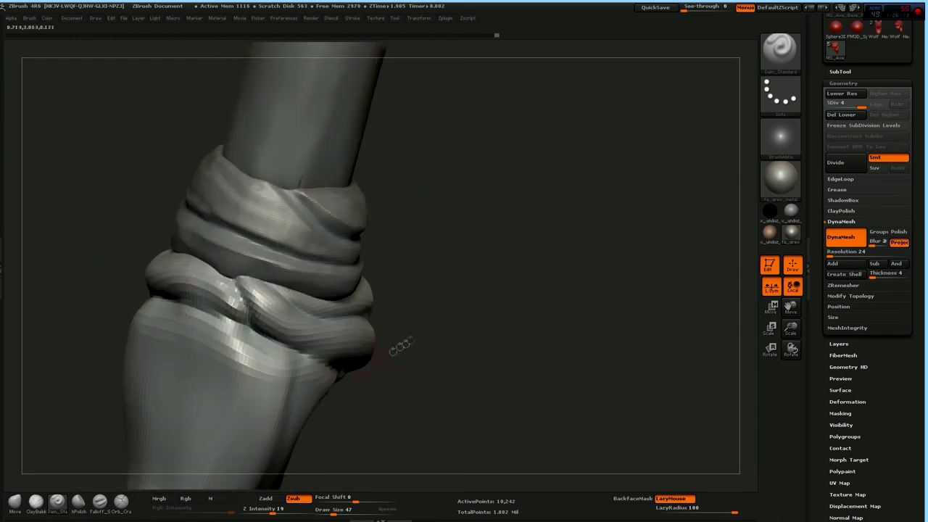
drag(366, 371, 434, 266)
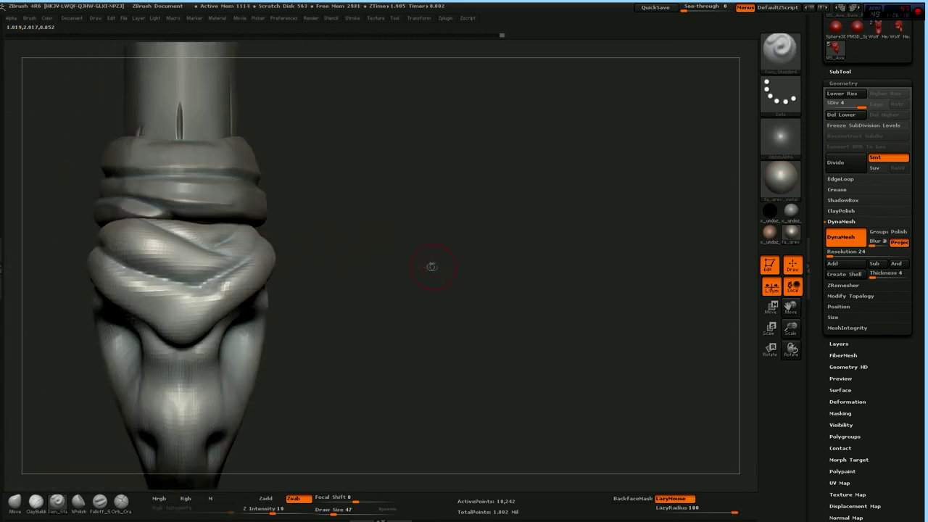
mouse_move(433, 266)
mouse_down()
mouse_move(200, 275)
mouse_move(290, 275)
mouse_up()
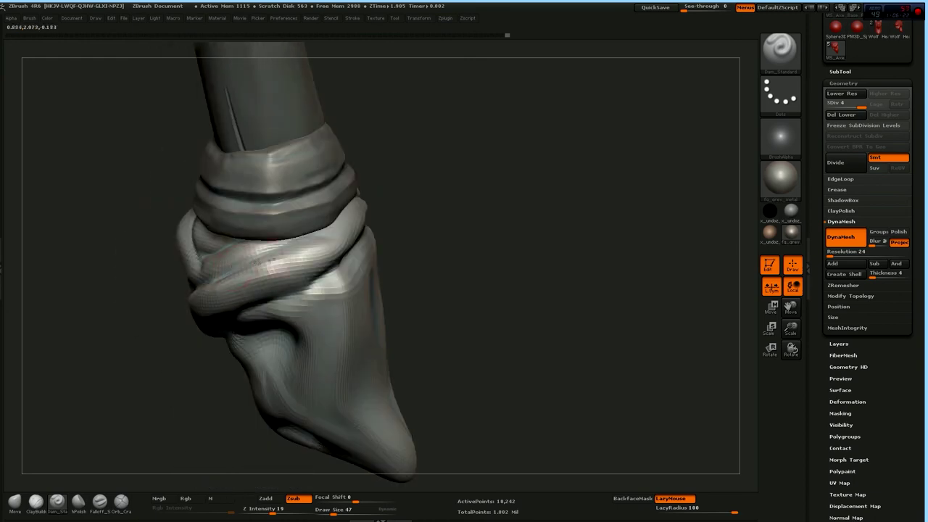
drag(434, 178, 420, 182)
Flatten the beak planes with hPolish, then cut inward with a carving brush
key(b)
key(h)
key(p)
drag(355, 239, 274, 265)
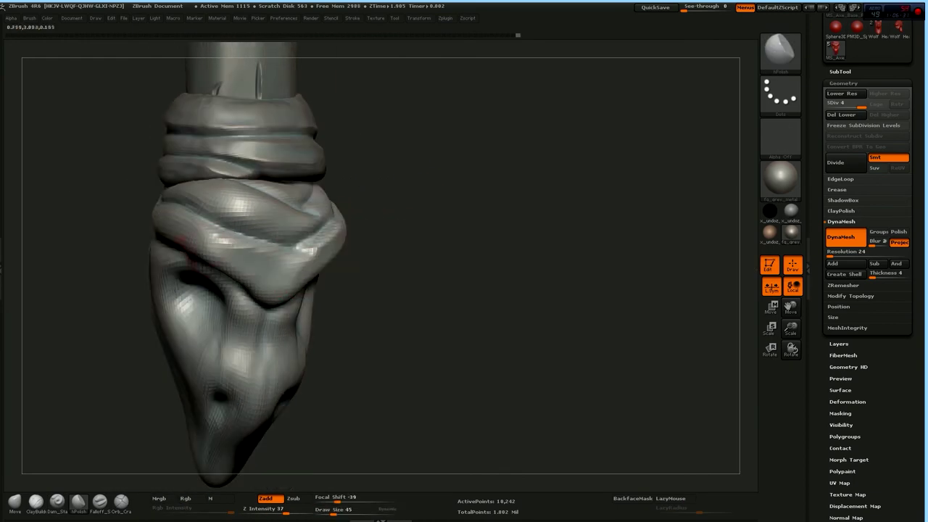
mouse_move(216, 203)
mouse_down()
mouse_move(518, 216)
mouse_move(369, 277)
mouse_up()
key(b)
key(f)
key(l)
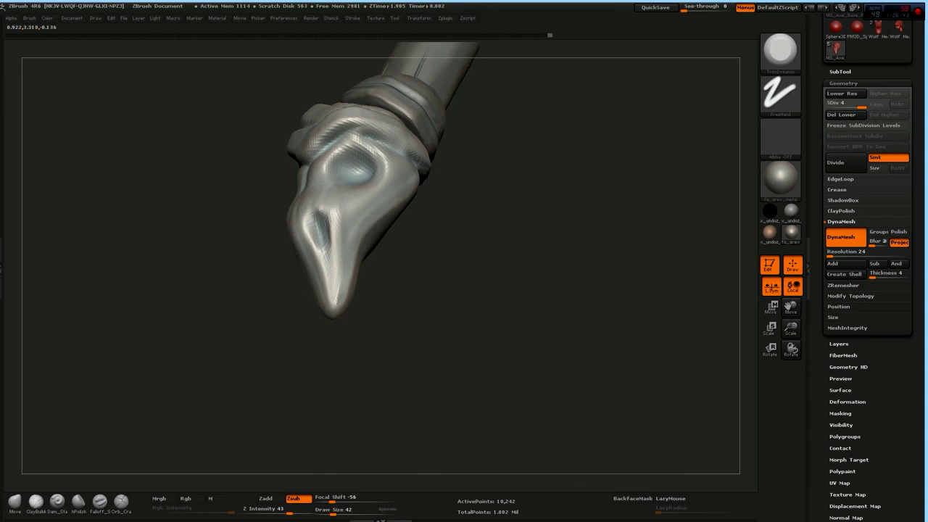
mouse_move(286, 290)
mouse_down()
mouse_move(313, 279)
mouse_move(335, 218)
mouse_up()
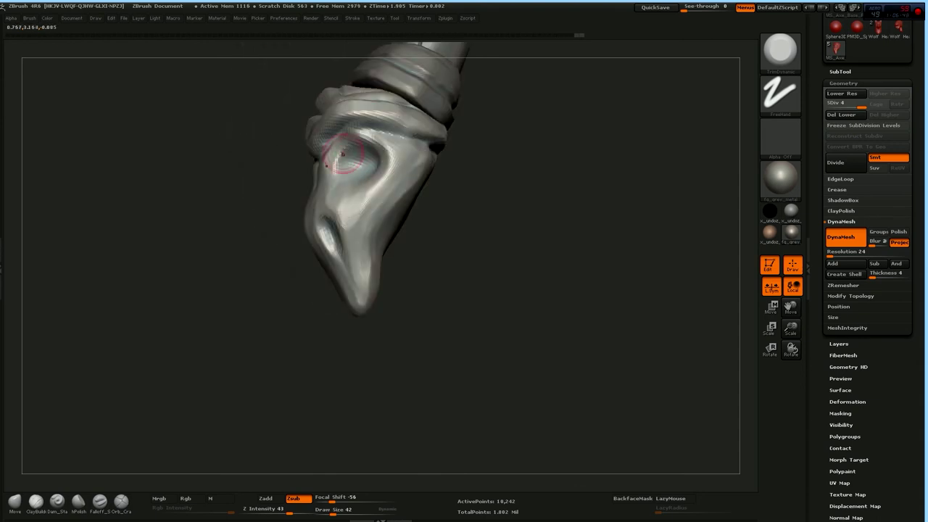
Gently build up the eye socket with ClayBuildup at strength 4
key(b)
key(c)
key(b)
drag(353, 150, 369, 161)
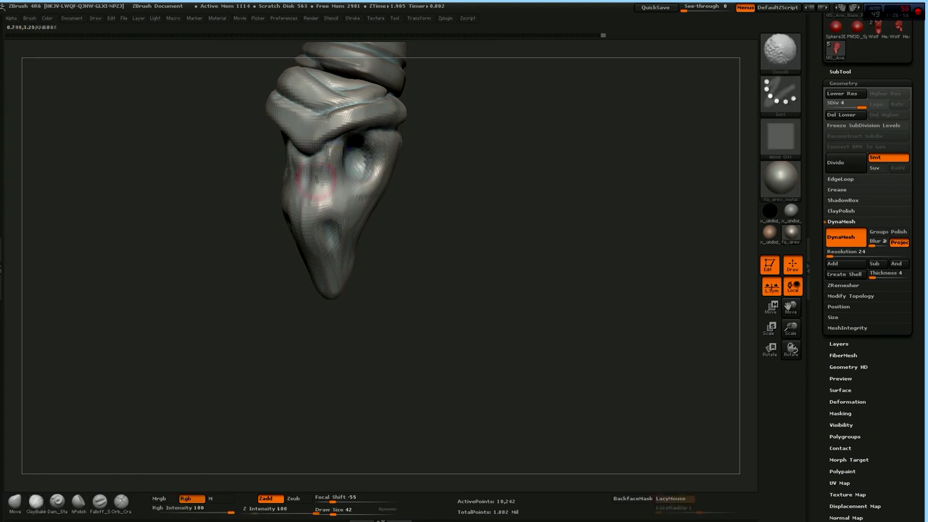
drag(360, 144, 390, 142)
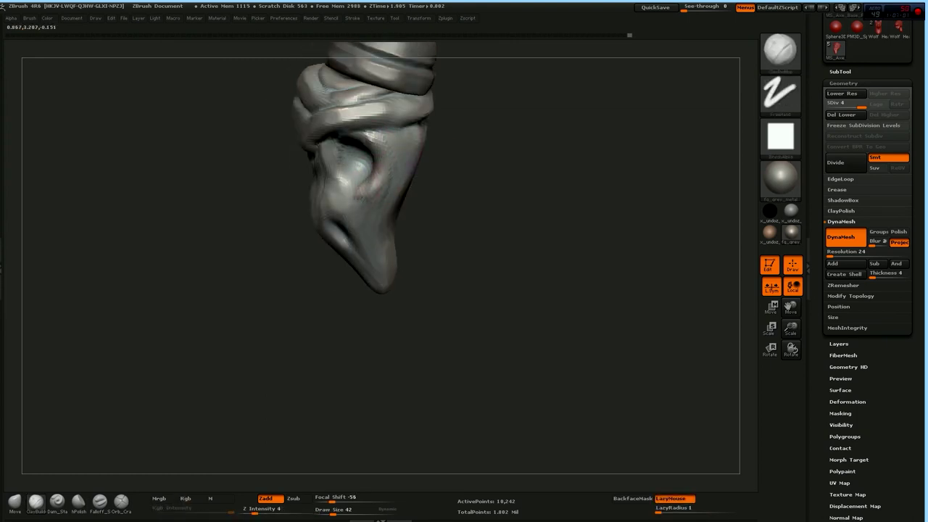
mouse_move(424, 182)
mouse_down()
mouse_move(435, 189)
mouse_move(427, 195)
mouse_up()
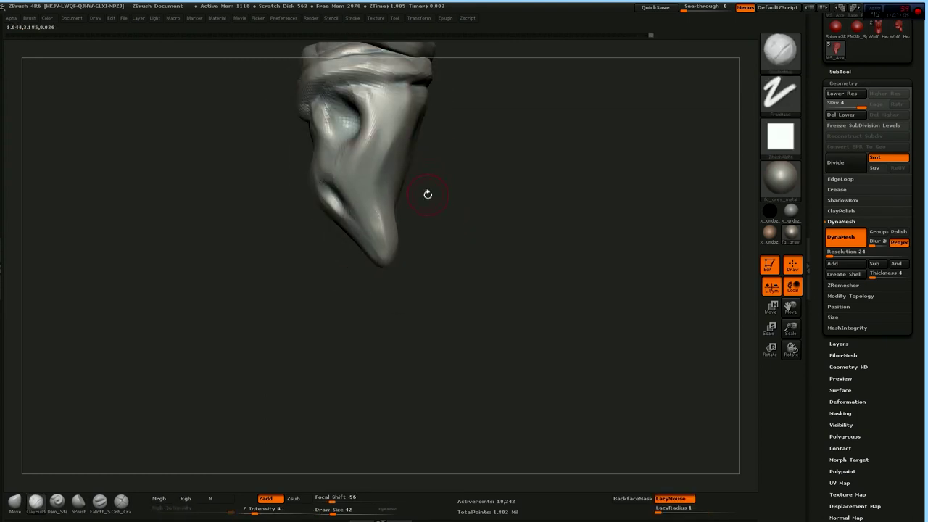
Polish the beak front with hPolish at size 100 and subdivide to level 5
key(b)
key(h)
key(p)
mouse_move(395, 239)
mouse_down()
mouse_move(387, 244)
mouse_move(450, 244)
mouse_move(383, 263)
mouse_up()
key(])
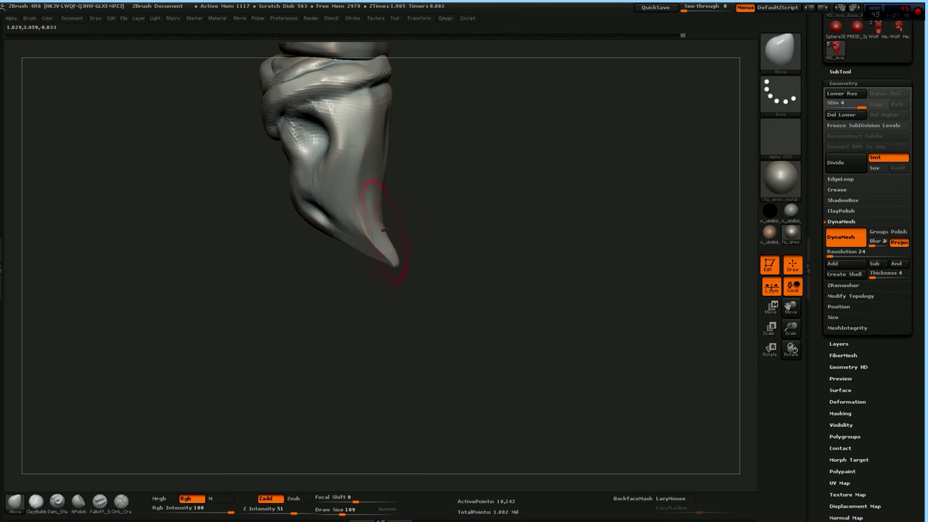
key(ctrl+d)
Turn the beak to a frontal view and reshape it with an enlarged Move brush
mouse_move(382, 244)
mouse_down()
mouse_move(416, 228)
mouse_move(457, 240)
mouse_move(414, 239)
mouse_up()
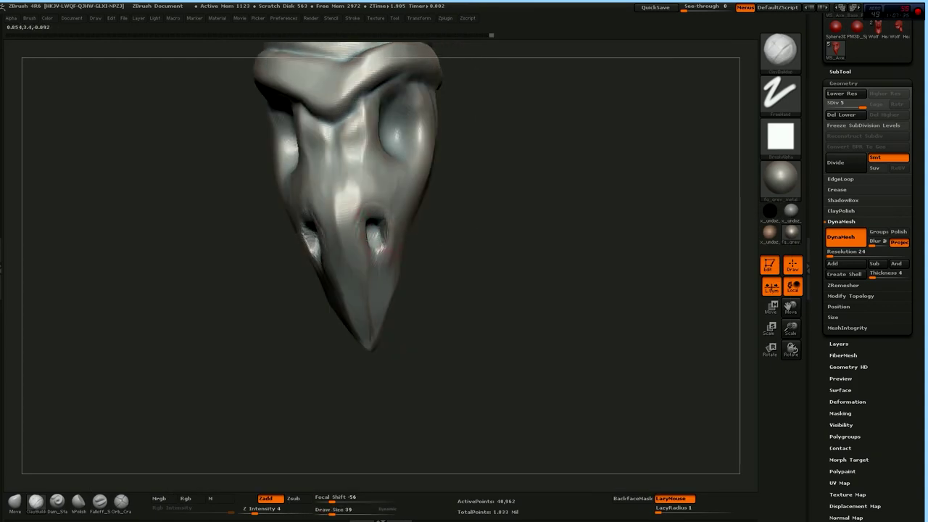
drag(423, 251, 403, 255)
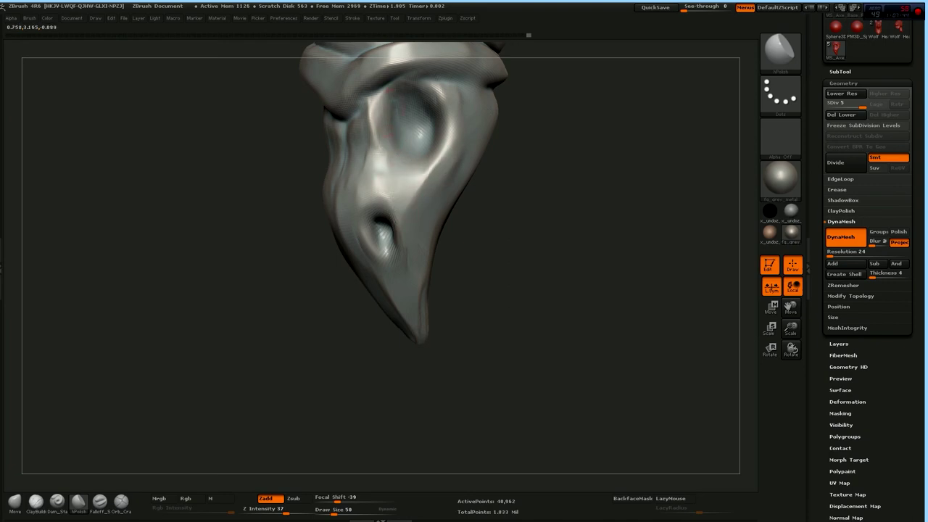
mouse_move(438, 156)
mouse_down()
mouse_move(421, 182)
mouse_move(457, 195)
mouse_up()
key(b)
key(v)
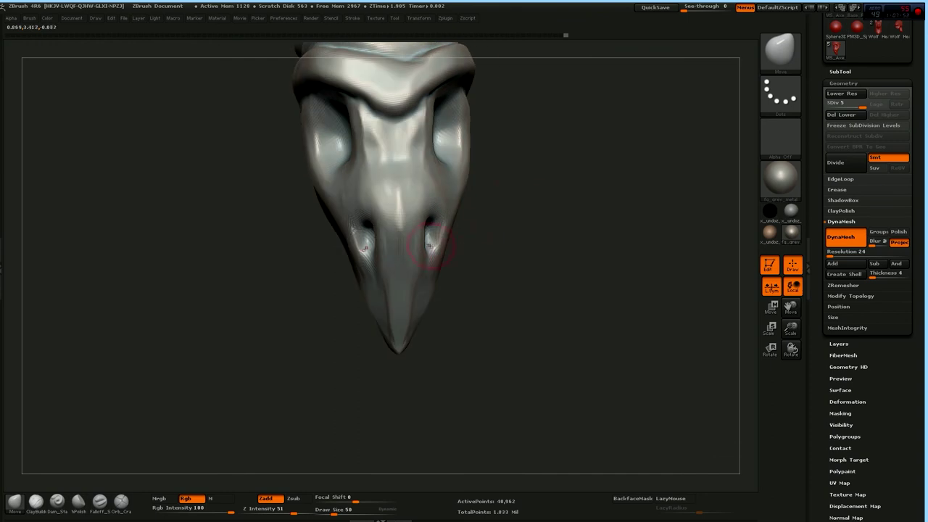
key(bracketright)
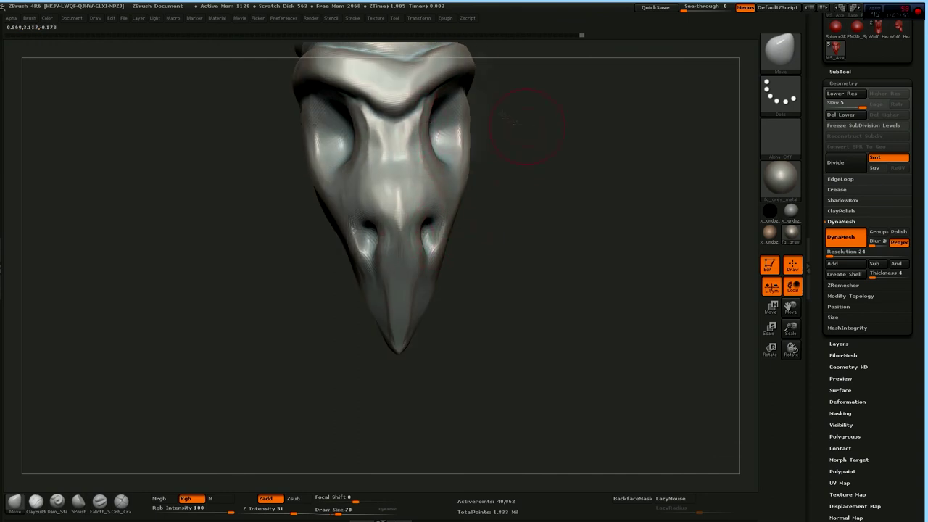
drag(527, 127, 248, 306)
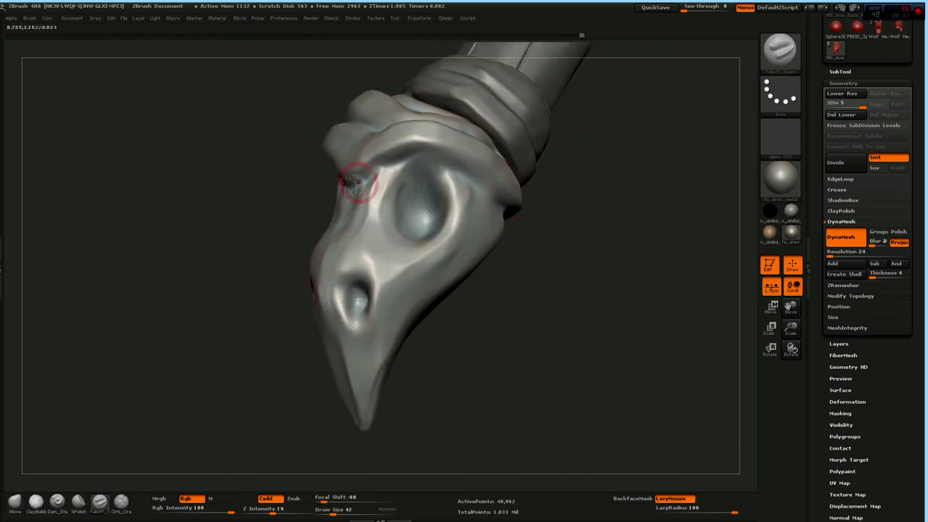
Carve crisp nostril holes into the beak with Dam_Standard, orbiting around the pommel
click(56, 500)
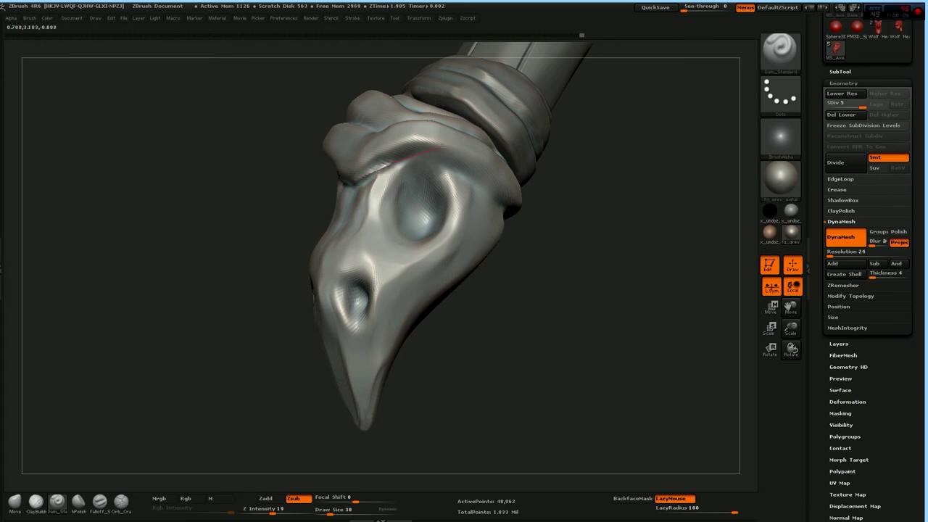
drag(540, 241, 638, 304)
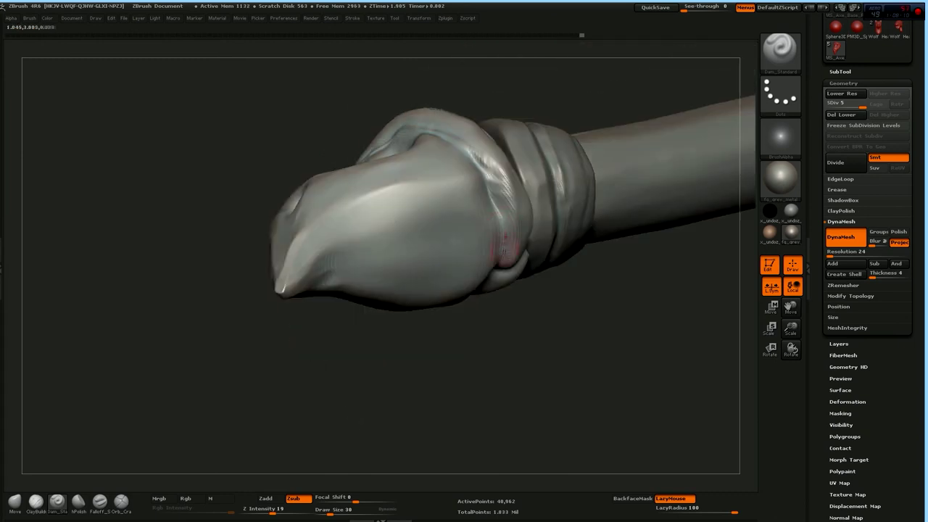
mouse_move(500, 202)
mouse_down()
mouse_move(468, 273)
mouse_move(512, 166)
mouse_move(500, 262)
mouse_up()
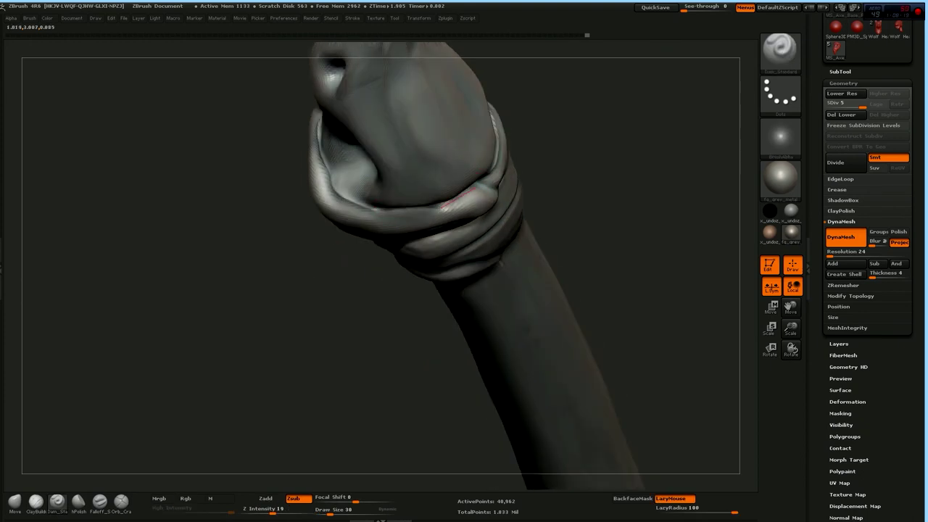
drag(520, 166, 473, 195)
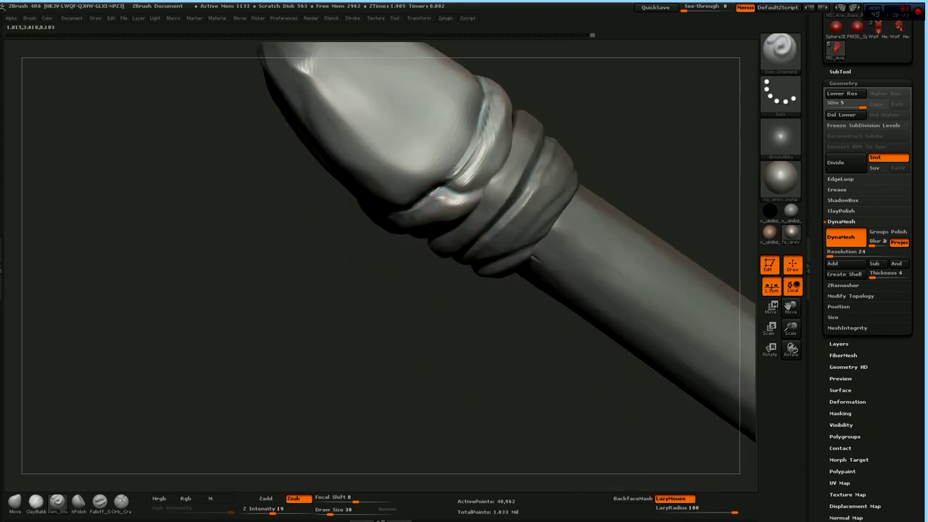
mouse_move(360, 252)
mouse_down()
mouse_move(498, 263)
mouse_move(481, 232)
mouse_move(540, 148)
mouse_move(486, 140)
mouse_move(510, 182)
mouse_move(526, 191)
mouse_move(488, 201)
mouse_move(403, 196)
mouse_up()
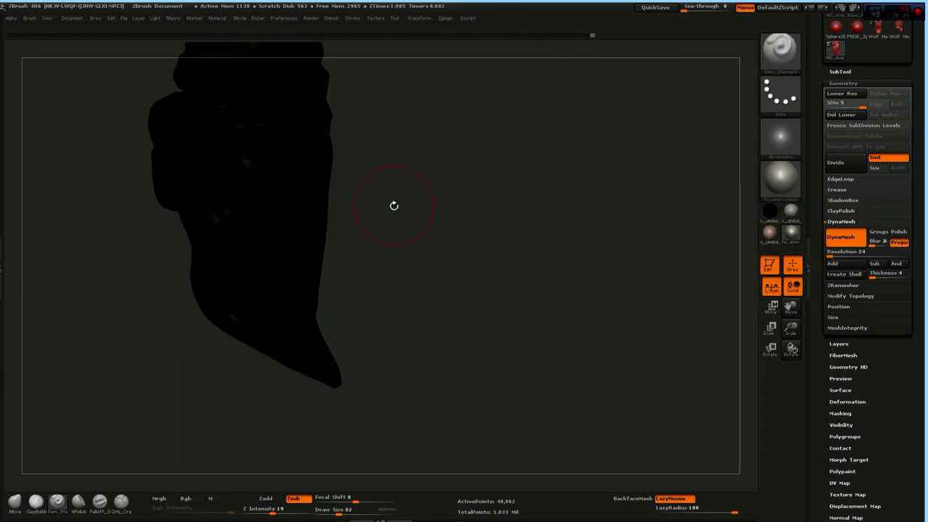
mouse_move(539, 244)
mouse_down()
mouse_move(476, 193)
mouse_move(525, 286)
mouse_move(426, 269)
mouse_up()
Refine the beak with the Move brush, then view the whole axe at its highest subdivision level
key(b)
key(m)
key(v)
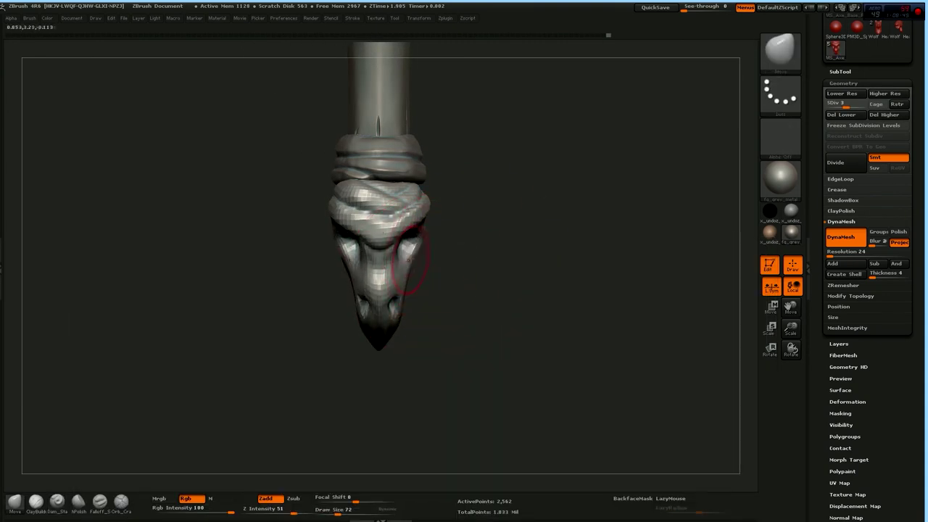
drag(385, 217, 409, 228)
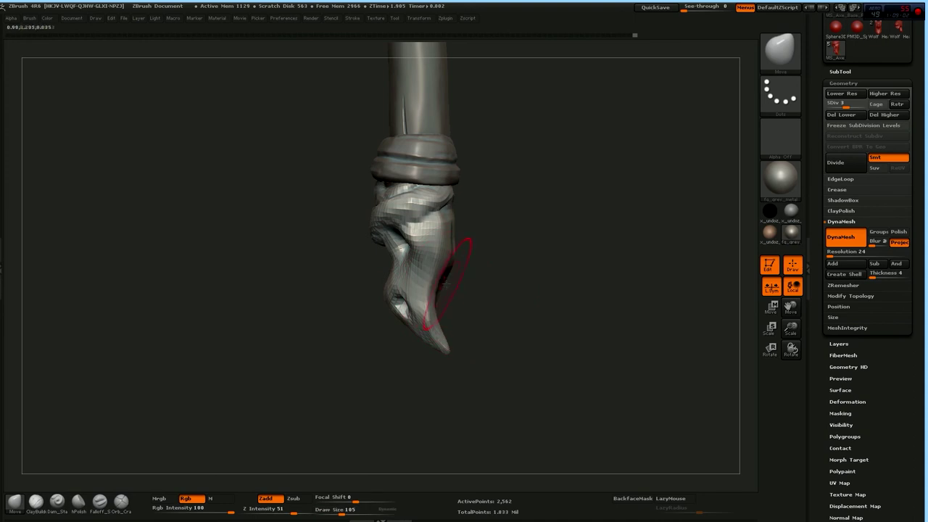
drag(451, 340, 450, 302)
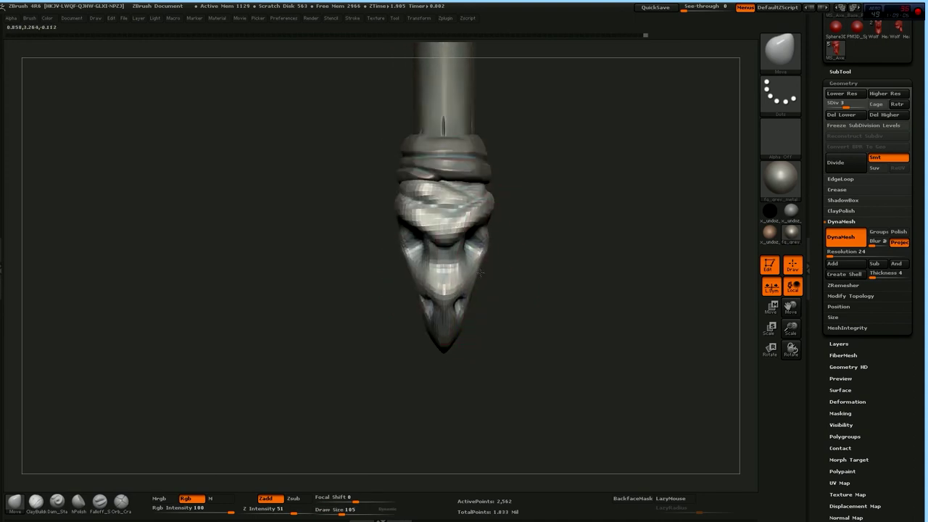
key(d)
key(d)
mouse_move(480, 272)
mouse_down()
mouse_move(504, 211)
mouse_move(478, 228)
mouse_move(454, 225)
mouse_move(460, 244)
mouse_move(378, 335)
mouse_up()
key(shift+d)
Drop to subdivision level 2 and frame the handle in a close diagonal view
key(b)
key(c)
key(b)
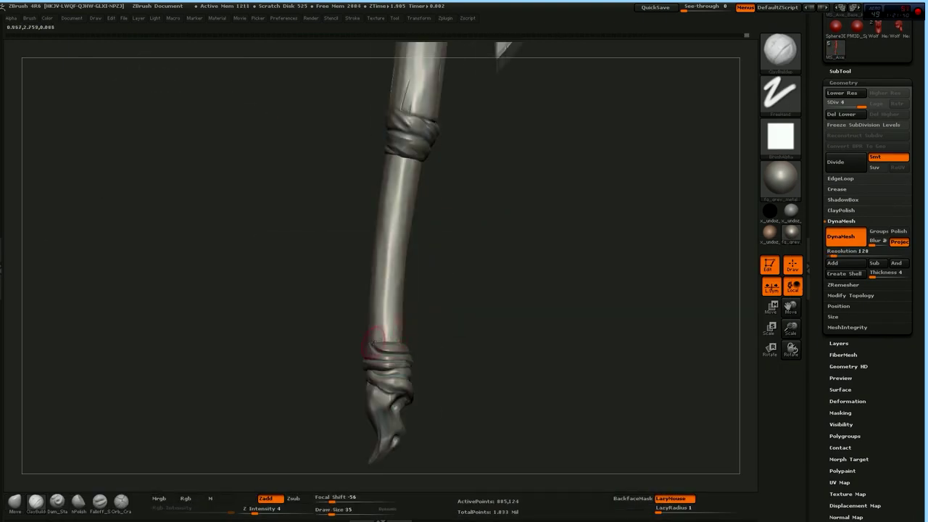
drag(413, 326, 428, 327)
key(shift+d)
key(shift+d)
mouse_move(425, 276)
mouse_down()
mouse_move(435, 246)
mouse_move(425, 229)
mouse_move(321, 321)
mouse_move(423, 268)
mouse_move(391, 290)
mouse_move(383, 269)
mouse_move(493, 203)
mouse_move(497, 186)
mouse_move(433, 221)
mouse_move(464, 166)
mouse_move(446, 178)
mouse_move(510, 121)
mouse_move(590, 234)
mouse_move(105, 482)
mouse_up()
Carve spiral strap grooves around the handle with Dam_Standard at size 37, intensity 29
key(s)
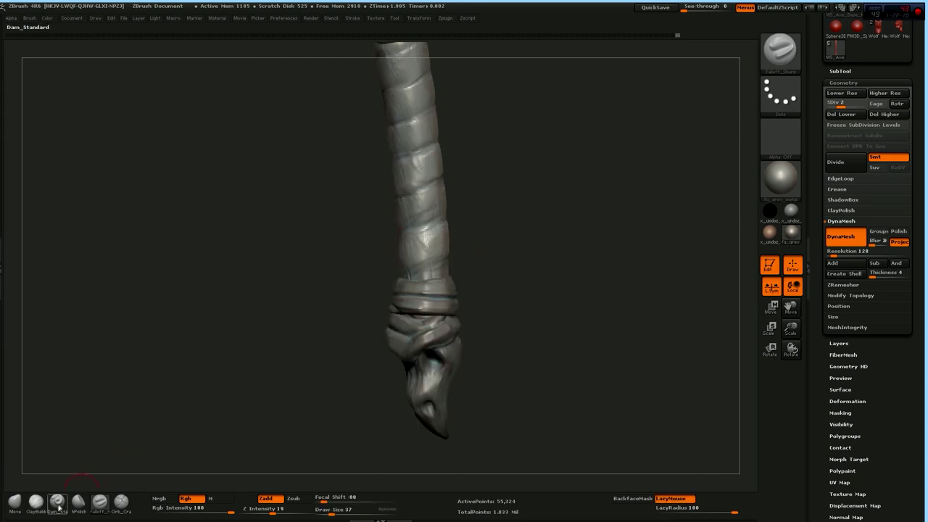
key(b)
key(d)
key(s)
mouse_move(493, 234)
mouse_down()
mouse_move(505, 225)
mouse_move(501, 197)
mouse_move(471, 207)
mouse_move(460, 197)
mouse_move(397, 243)
mouse_move(406, 225)
mouse_move(378, 216)
mouse_move(430, 215)
mouse_move(356, 244)
mouse_move(411, 161)
mouse_move(389, 225)
mouse_move(440, 134)
mouse_move(425, 224)
mouse_move(474, 297)
mouse_move(429, 167)
mouse_up()
mouse_move(423, 251)
mouse_down()
mouse_move(444, 221)
mouse_move(416, 224)
mouse_move(435, 229)
mouse_move(435, 241)
mouse_move(443, 199)
mouse_move(331, 280)
mouse_move(452, 226)
mouse_move(372, 267)
mouse_move(503, 183)
mouse_move(490, 211)
mouse_move(414, 264)
mouse_move(429, 242)
mouse_move(510, 215)
mouse_move(410, 227)
mouse_move(424, 211)
mouse_move(514, 174)
mouse_move(535, 148)
mouse_move(500, 227)
mouse_move(517, 191)
mouse_move(494, 189)
mouse_move(488, 197)
mouse_move(553, 199)
mouse_move(450, 253)
mouse_move(266, 316)
mouse_up()
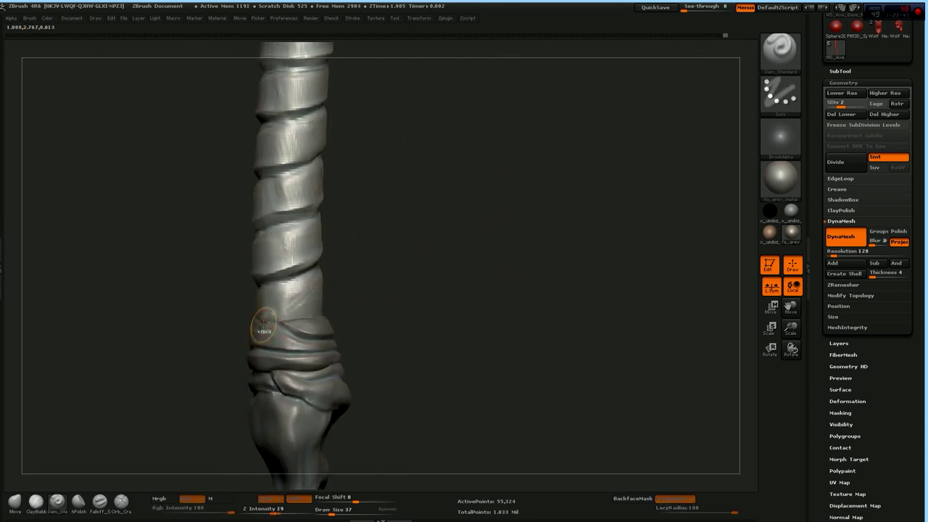
Deepen the spiral wrap grooves, then build up strap edges with an additive brush at Draw Size 82
mouse_move(363, 233)
mouse_down()
mouse_move(268, 322)
mouse_move(286, 329)
mouse_move(347, 196)
mouse_move(333, 276)
mouse_move(295, 276)
mouse_move(364, 227)
mouse_move(455, 292)
mouse_move(423, 273)
mouse_move(319, 247)
mouse_move(353, 244)
mouse_move(412, 195)
mouse_move(392, 217)
mouse_move(409, 210)
mouse_move(422, 187)
mouse_move(413, 190)
mouse_move(403, 204)
mouse_move(435, 193)
mouse_move(321, 220)
mouse_move(445, 186)
mouse_move(419, 145)
mouse_move(413, 253)
mouse_move(383, 246)
mouse_move(382, 209)
mouse_up()
key(b)
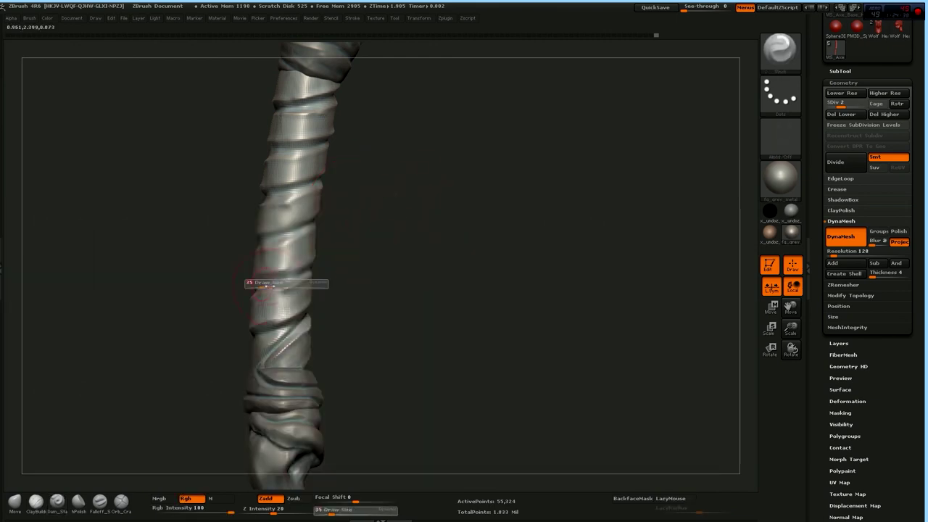
click(259, 286)
mouse_move(371, 263)
mouse_down()
mouse_move(306, 295)
mouse_move(464, 310)
mouse_move(410, 245)
mouse_move(435, 261)
mouse_move(391, 280)
mouse_up()
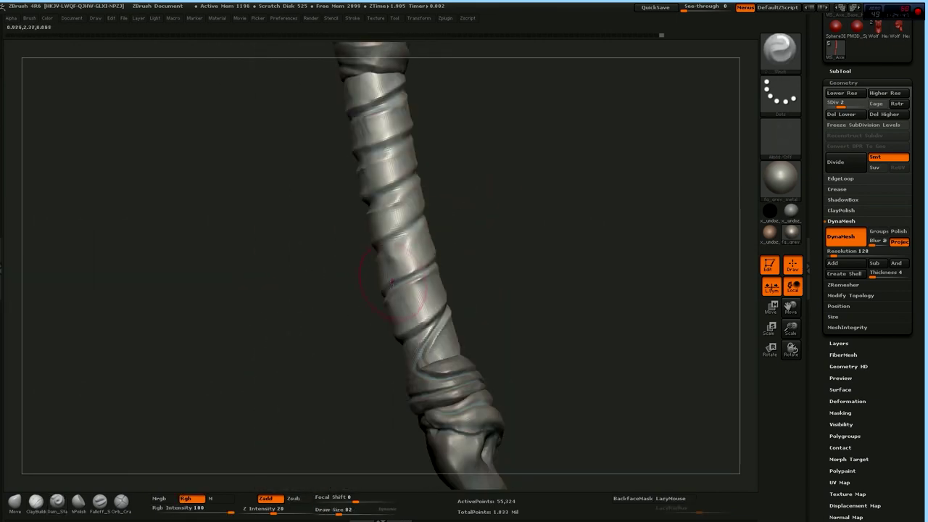
Build up the spiral wrap bands with the ClayBuildup brush while orbiting the shaft
mouse_move(395, 255)
mouse_down()
mouse_move(406, 253)
mouse_move(426, 197)
mouse_up()
mouse_move(350, 257)
mouse_down()
mouse_move(406, 218)
mouse_move(427, 186)
mouse_up()
key(b)
key(c)
key(b)
drag(361, 261, 382, 259)
mouse_move(445, 231)
mouse_down()
mouse_move(481, 181)
mouse_move(481, 217)
mouse_up()
Sculpt creases and fold detail into the wraps with the Standard and Dam_Standard brushes
key(b)
key(s)
key(t)
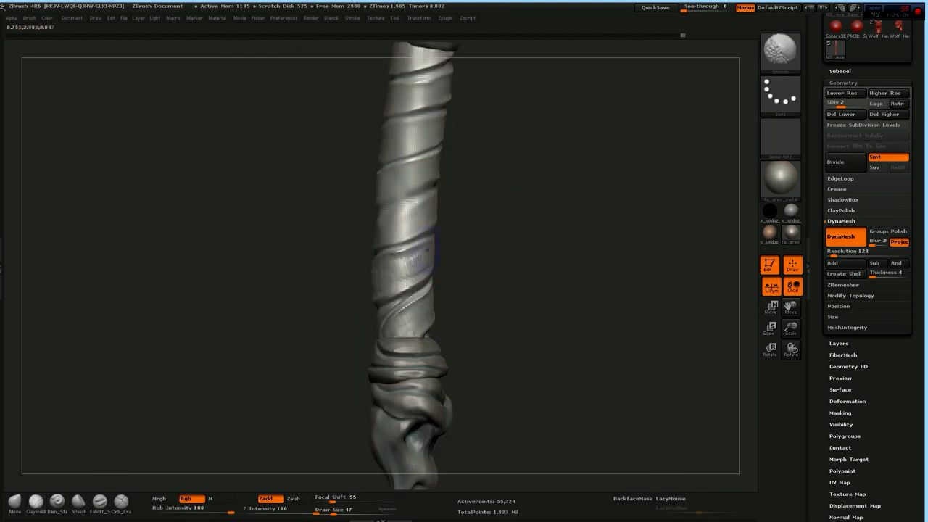
drag(218, 464, 279, 424)
key(b)
key(s)
key(t)
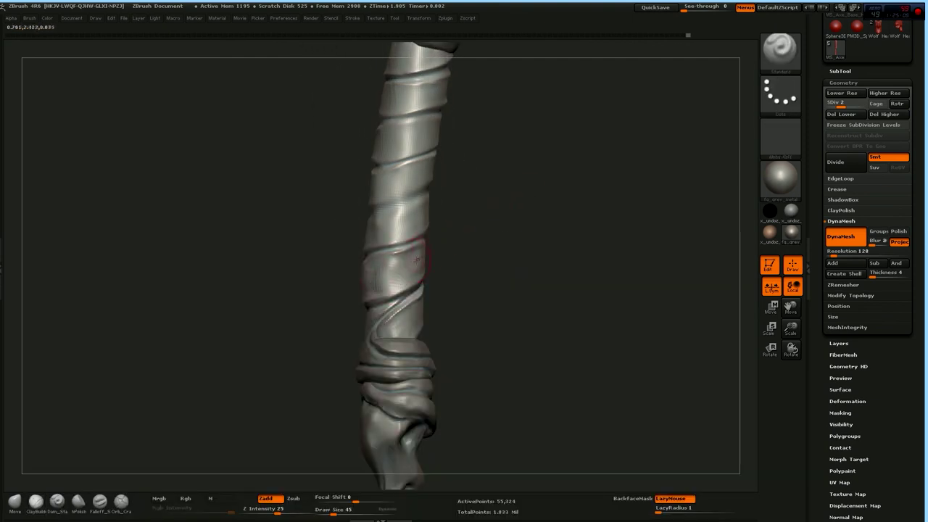
mouse_move(450, 211)
mouse_down()
mouse_move(341, 207)
mouse_move(373, 258)
mouse_move(330, 312)
mouse_up()
mouse_move(334, 345)
mouse_down()
mouse_move(311, 229)
mouse_move(341, 215)
mouse_move(273, 198)
mouse_up()
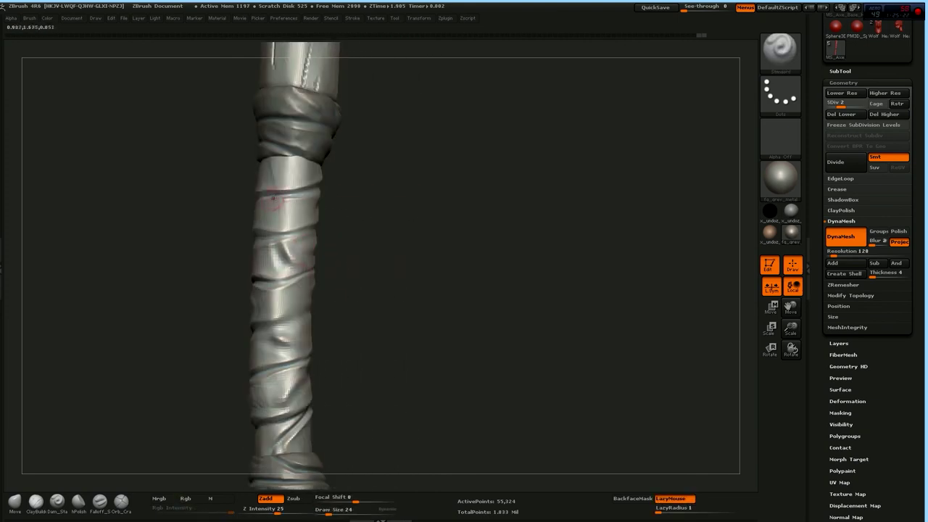
mouse_move(240, 242)
mouse_down()
mouse_move(261, 239)
mouse_move(218, 362)
mouse_up()
click(100, 501)
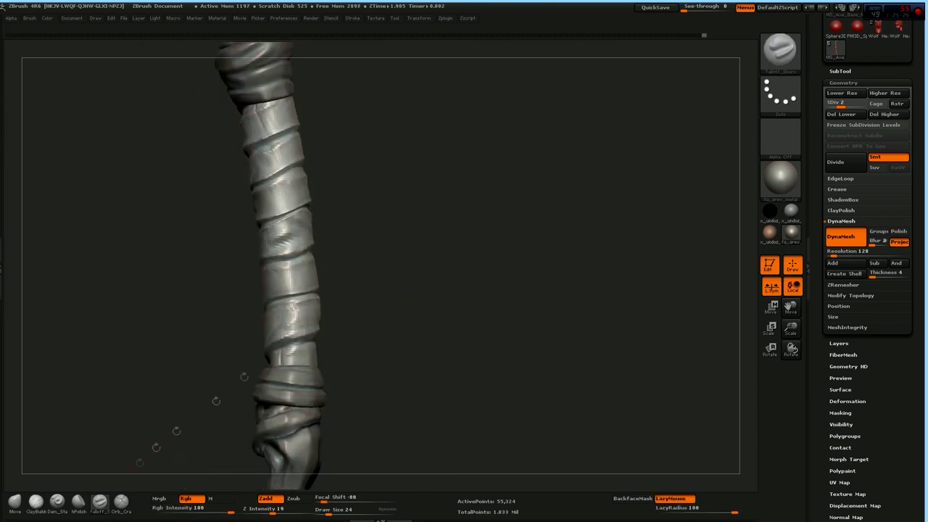
drag(290, 290, 323, 244)
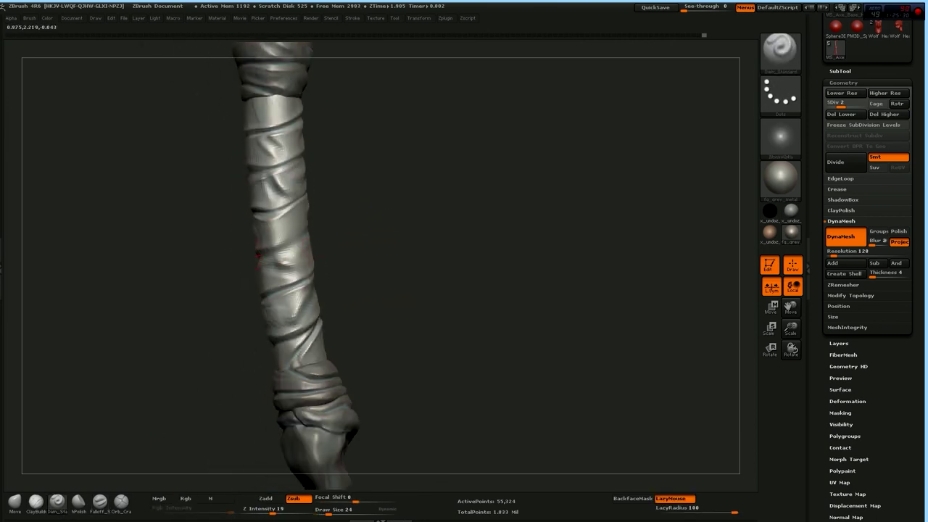
mouse_move(258, 255)
mouse_down()
mouse_move(300, 237)
mouse_move(348, 245)
mouse_move(356, 207)
mouse_move(404, 256)
mouse_move(379, 269)
mouse_move(356, 263)
mouse_up()
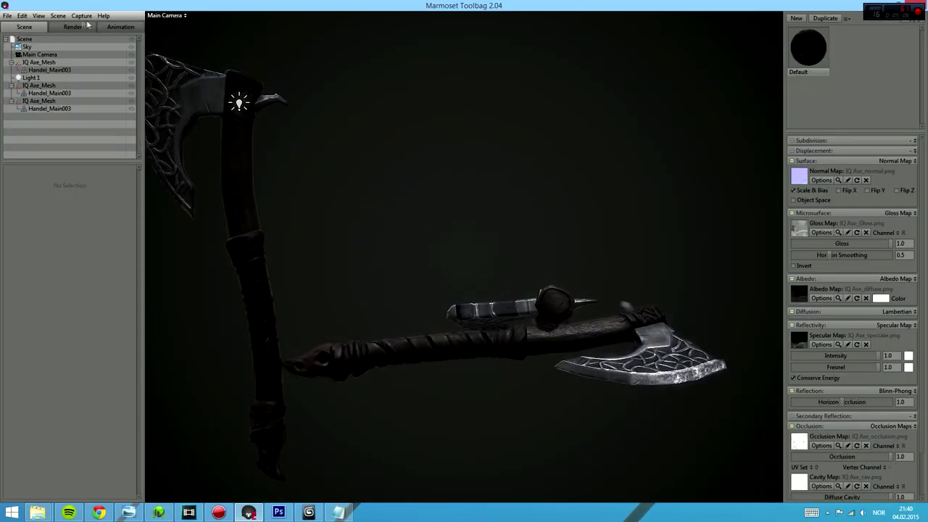
Play and then stop the turntable to spin the two textured axes in Marmoset Toolbag
click(86, 27)
click(120, 29)
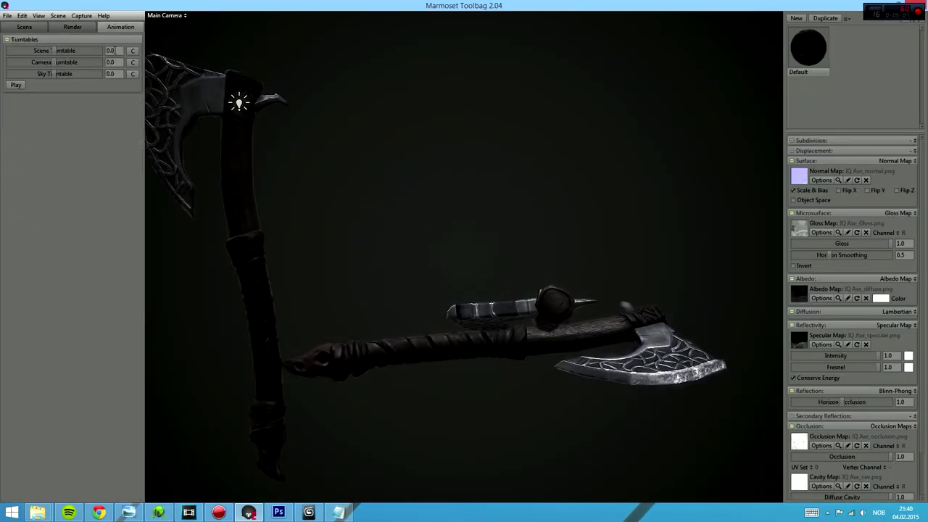
text(18)
click(20, 85)
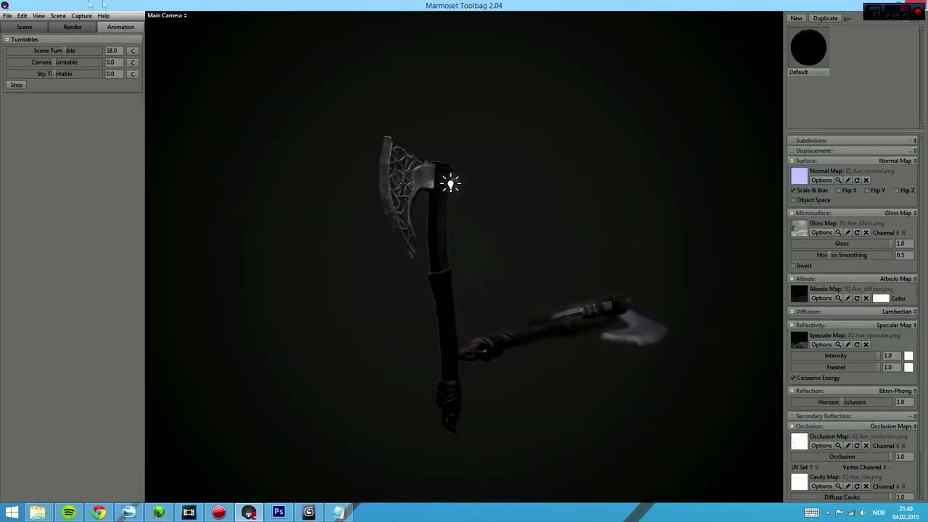
click(16, 85)
click(22, 16)
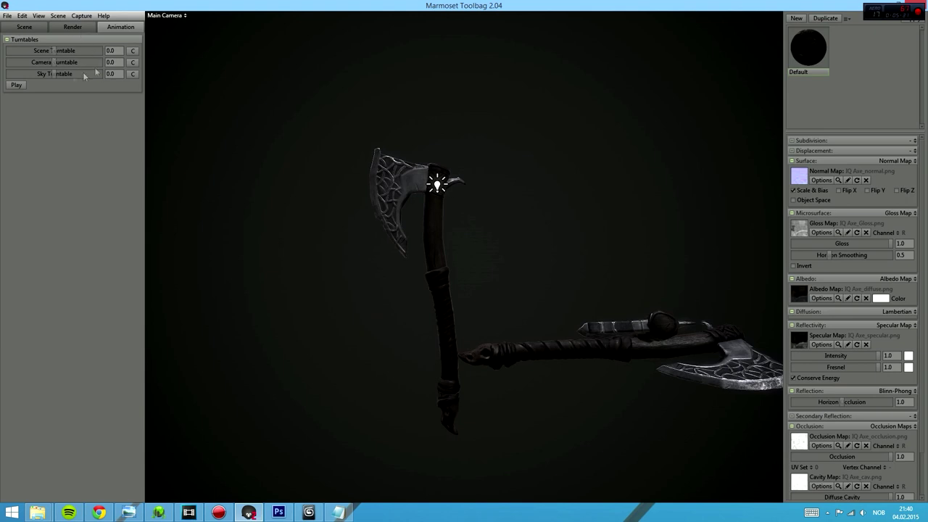
middle_drag(497, 166, 435, 166)
scroll(445, 170, up, 2)
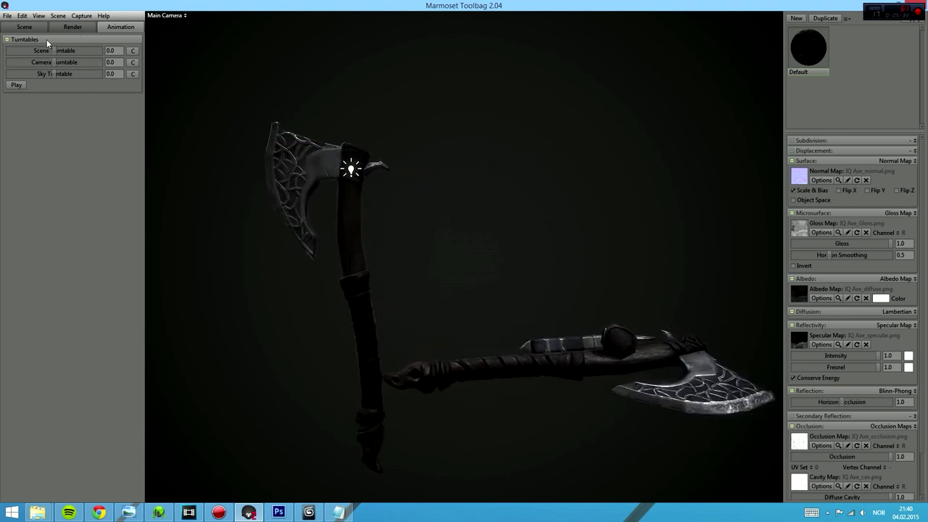
Inspect the Main Camera, then set Sky Turntable to 0.0 and Scene Turntable to 15.0
click(39, 30)
click(20, 56)
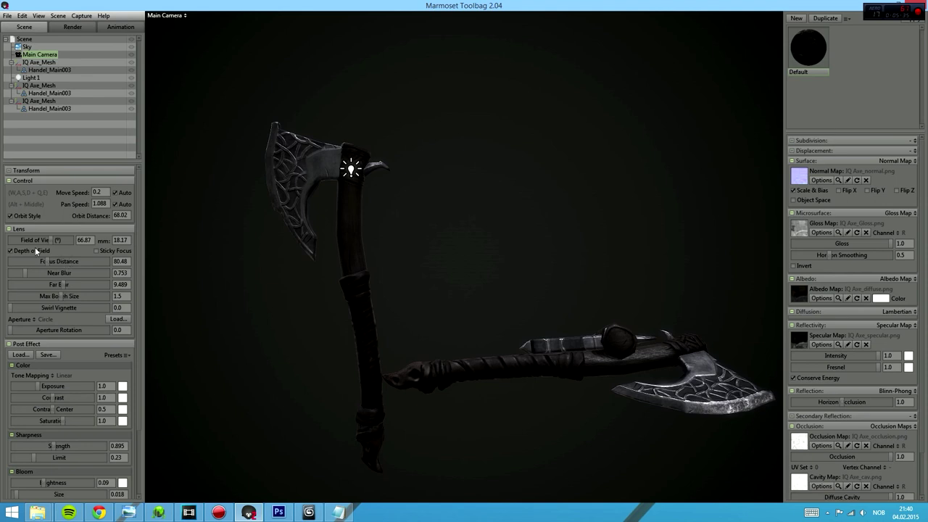
click(110, 30)
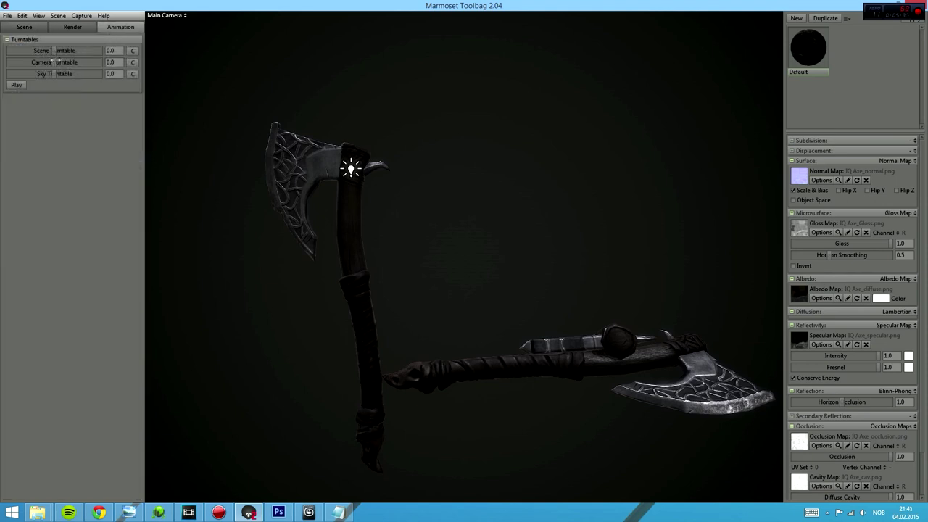
click(16, 84)
click(16, 85)
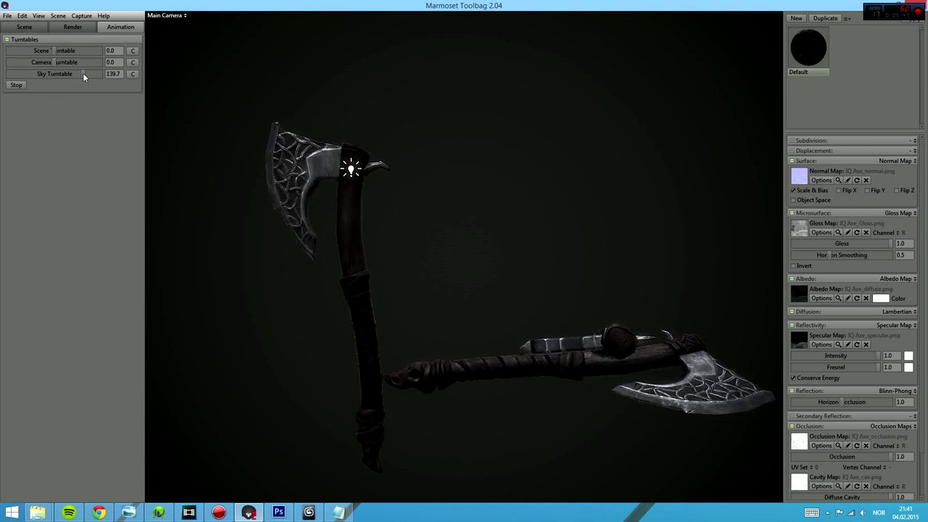
drag(83, 74, 50, 82)
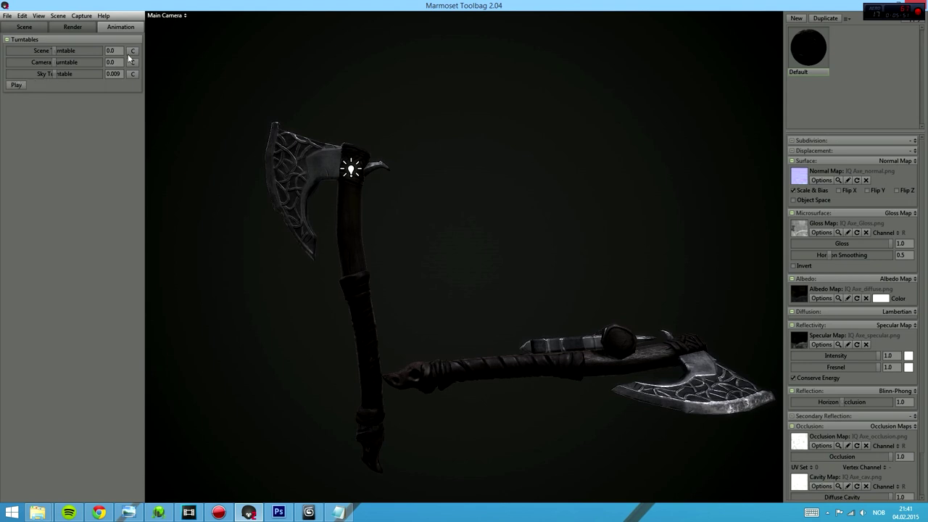
Delete the lying axe's handles, Light 1 and the leftover IQ_Axe_Mesh from the scene
click(37, 29)
click(44, 70)
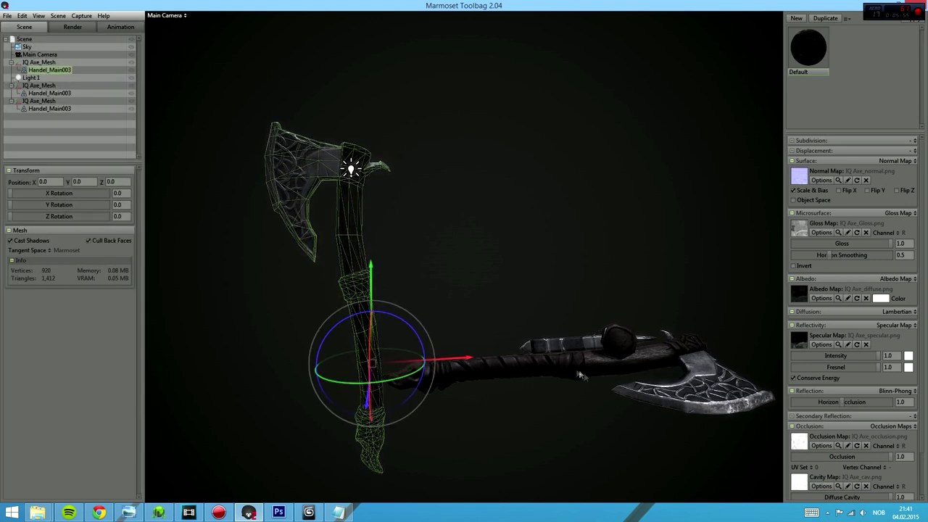
click(580, 374)
key(Delete)
click(584, 354)
key(Delete)
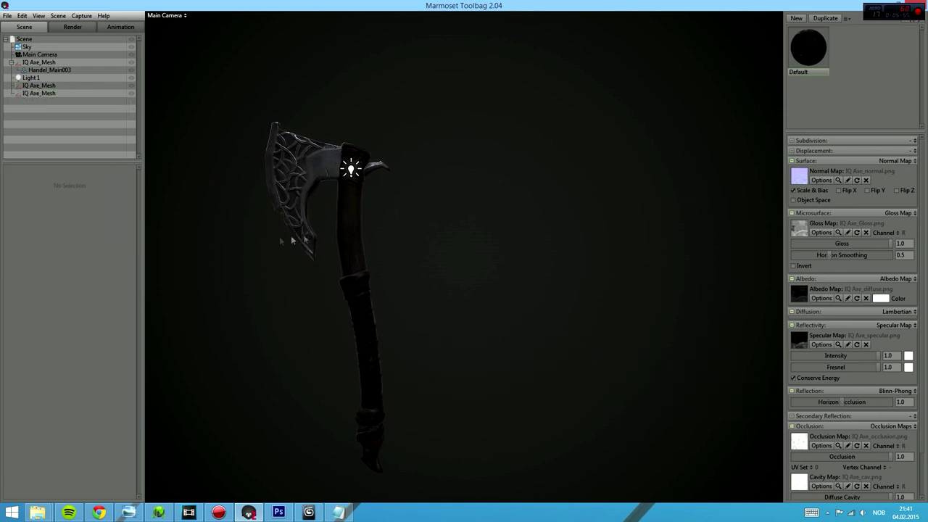
mouse_move(438, 223)
mouse_down()
mouse_move(489, 224)
mouse_move(445, 213)
mouse_move(449, 178)
mouse_up()
click(450, 172)
key(Delete)
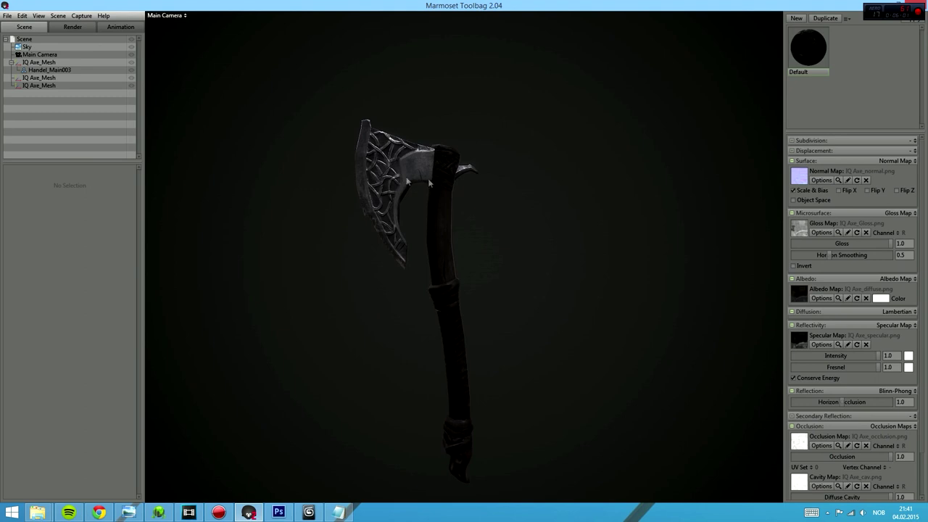
click(40, 85)
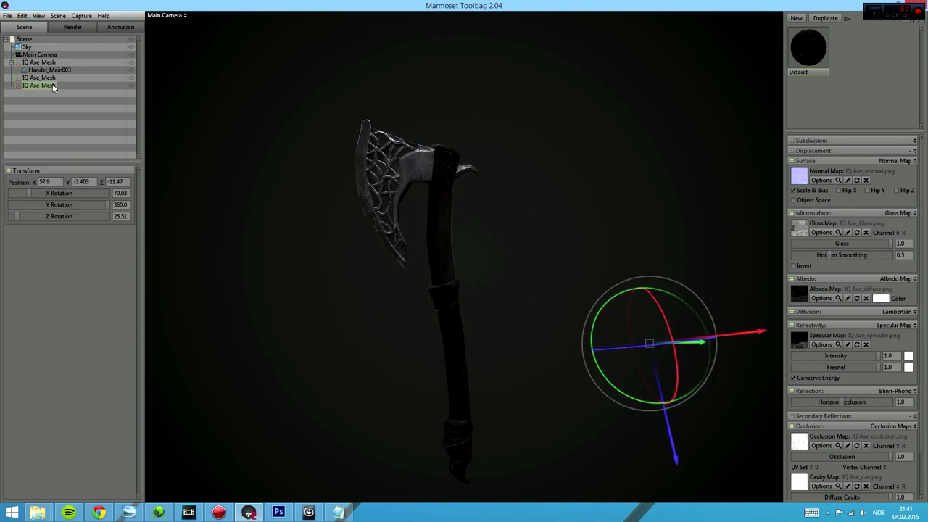
key(Delete)
Preview the remaining axe on the turntable in a full-window viewport
click(81, 15)
click(61, 41)
click(120, 27)
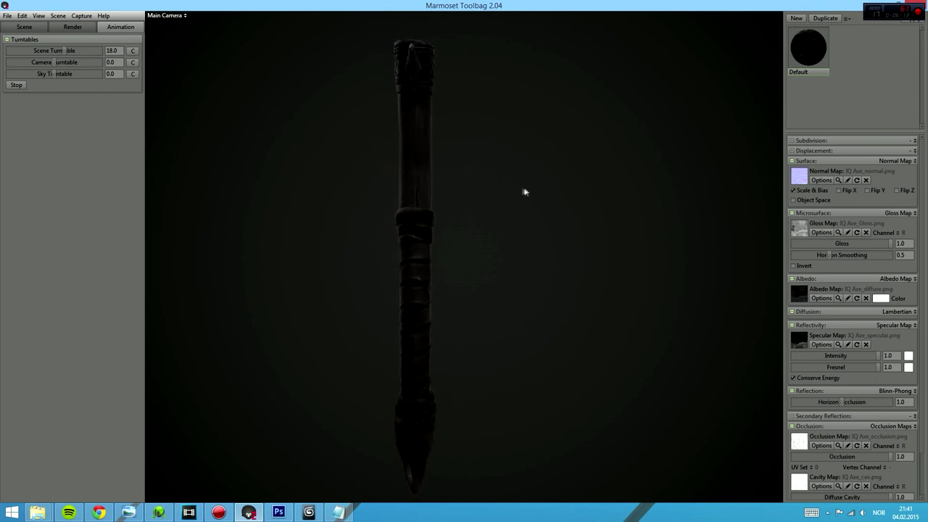
key(Tab)
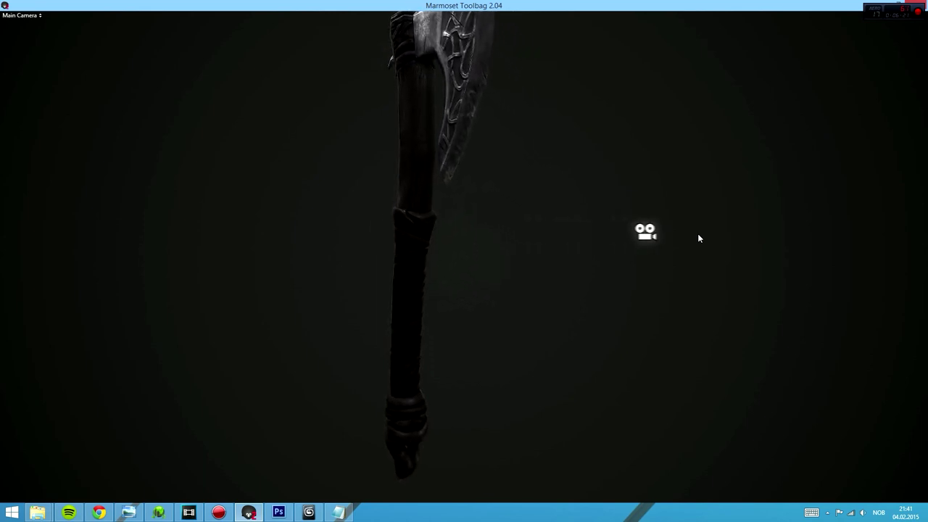
key(Tab)
Lower the Main Camera's sharpness strength to 0 and show the axe full-window
click(12, 16)
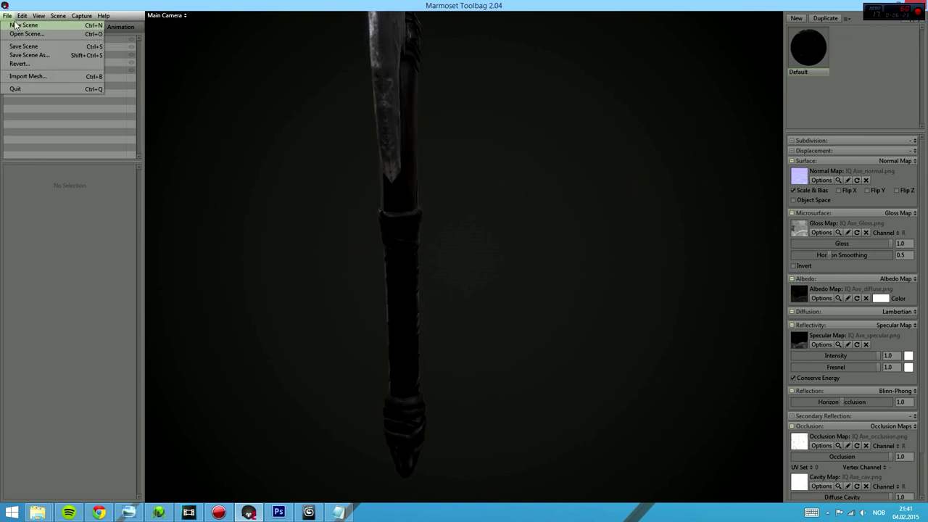
click(66, 141)
click(40, 54)
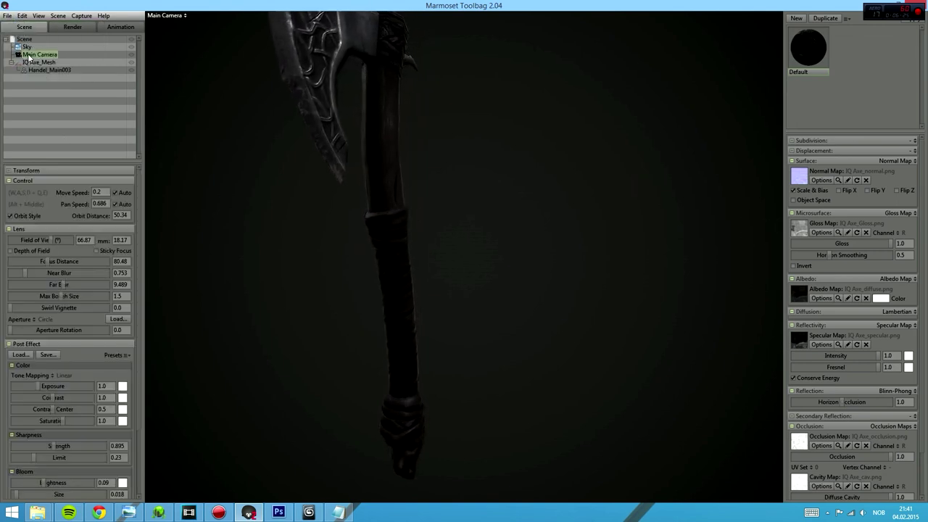
drag(64, 449, 21, 449)
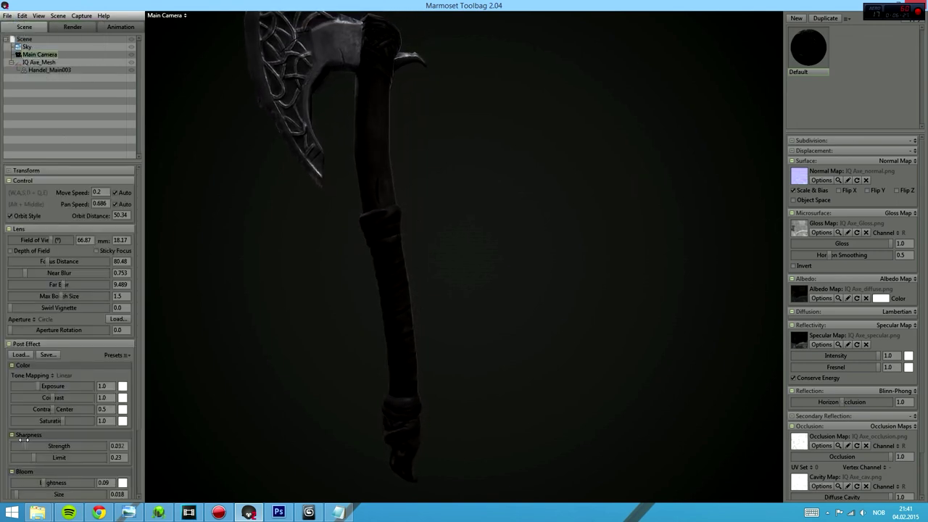
key(Tab)
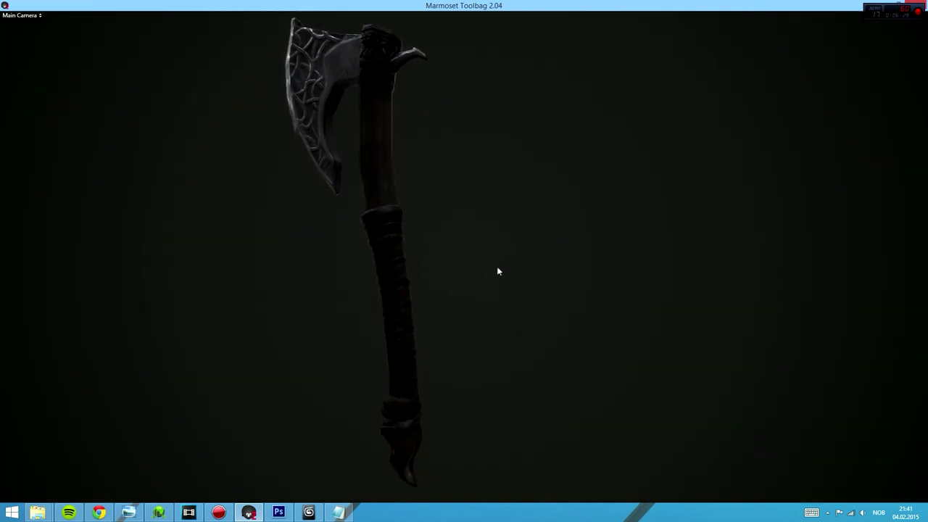